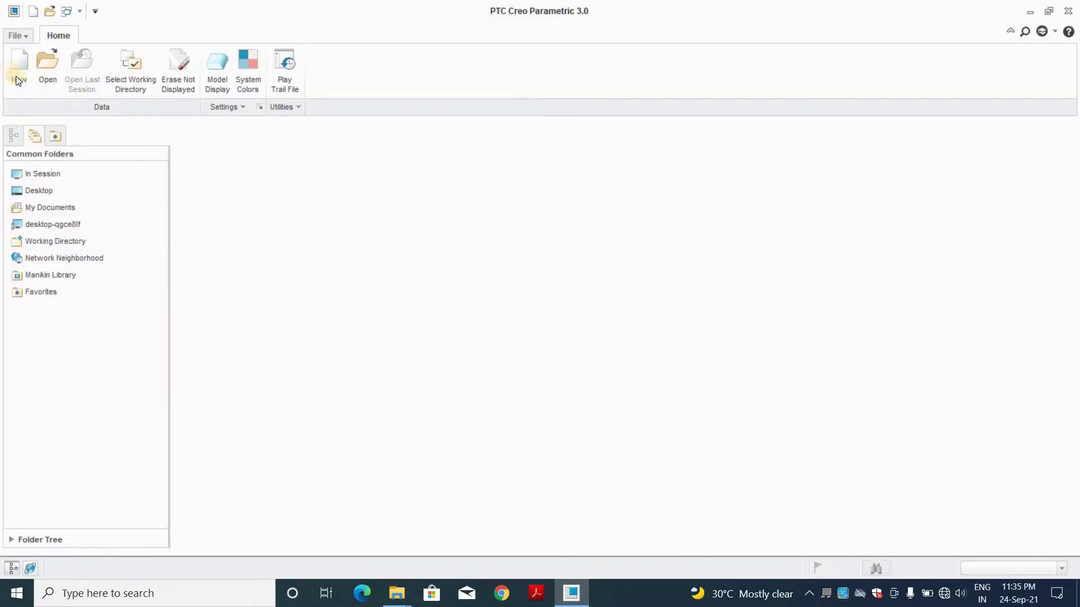
- Create new solid part PRT0002 from the mmns_part_solid template instead of the default
{"action": "left_click", "coordinate": [19, 65]}
{"action": "left_click", "coordinate": [435, 414]}
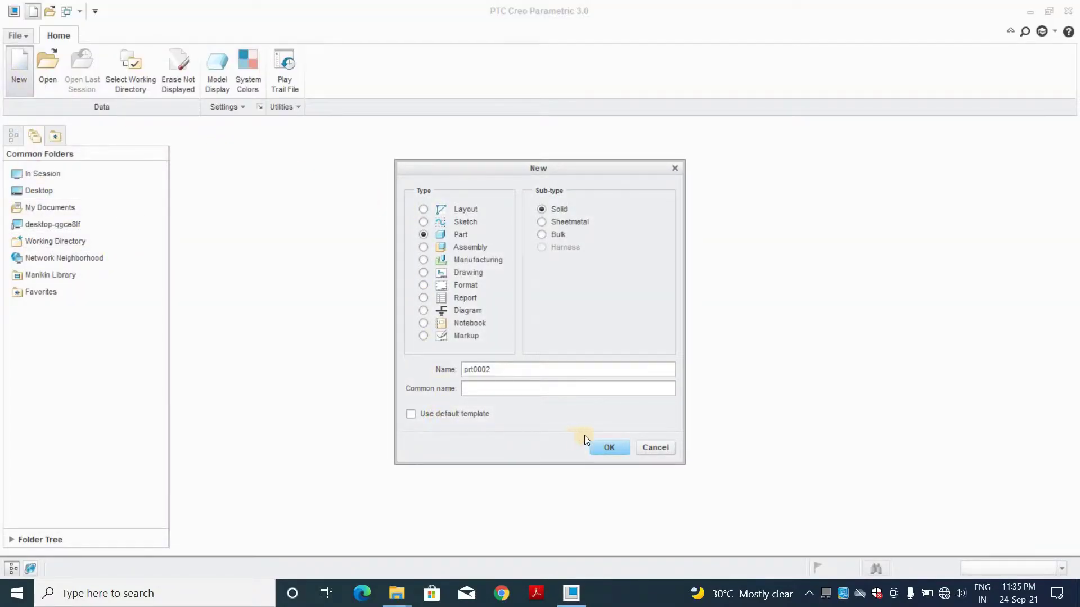
{"action": "left_click", "coordinate": [604, 446]}
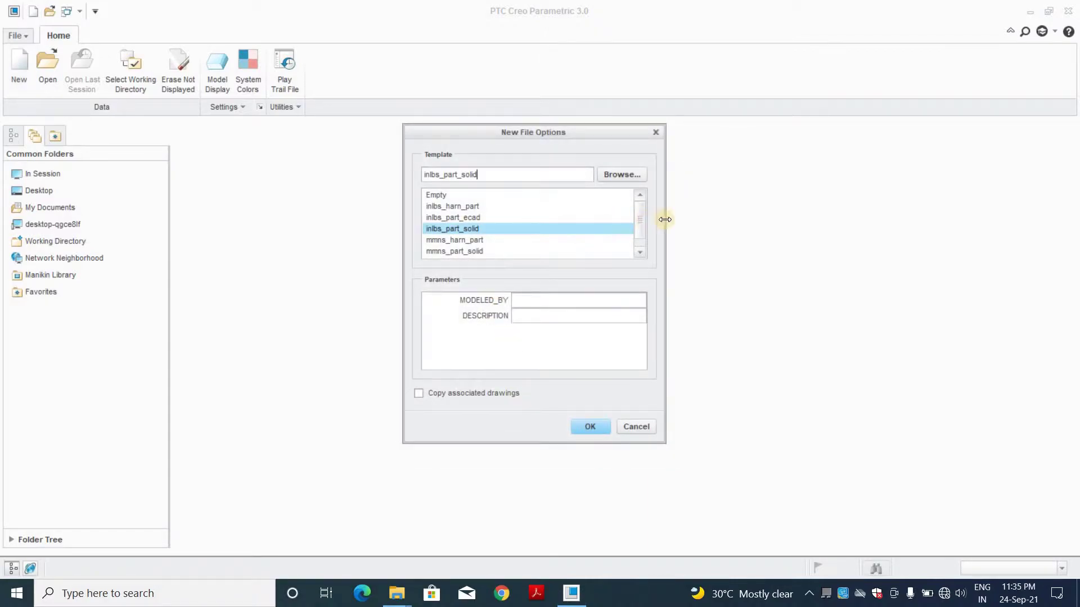
{"action": "left_click", "coordinate": [639, 253]}
{"action": "left_click", "coordinate": [466, 240]}
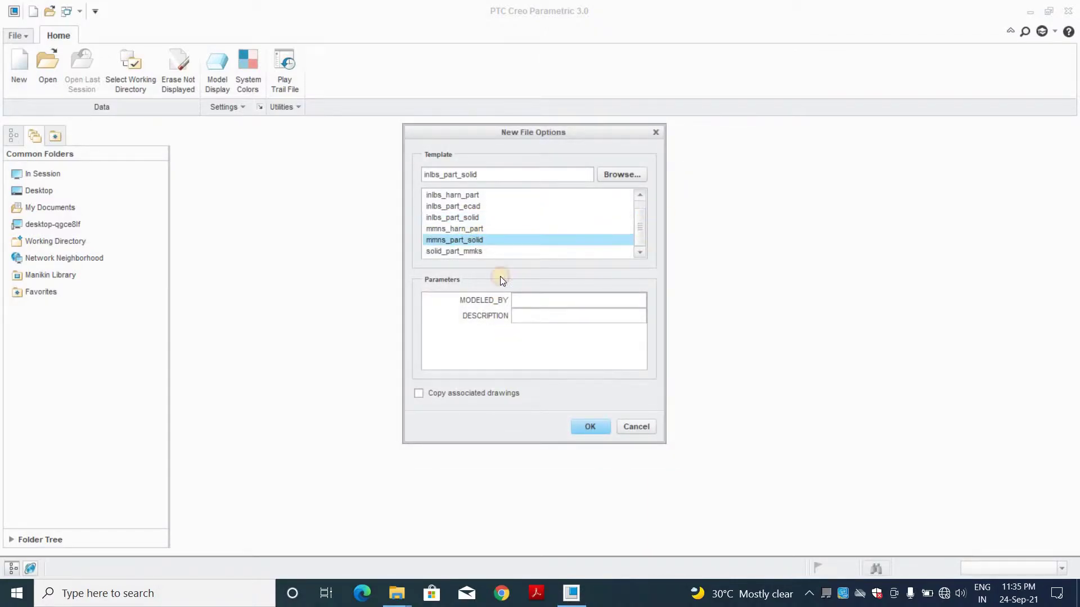
{"action": "left_click", "coordinate": [586, 428]}
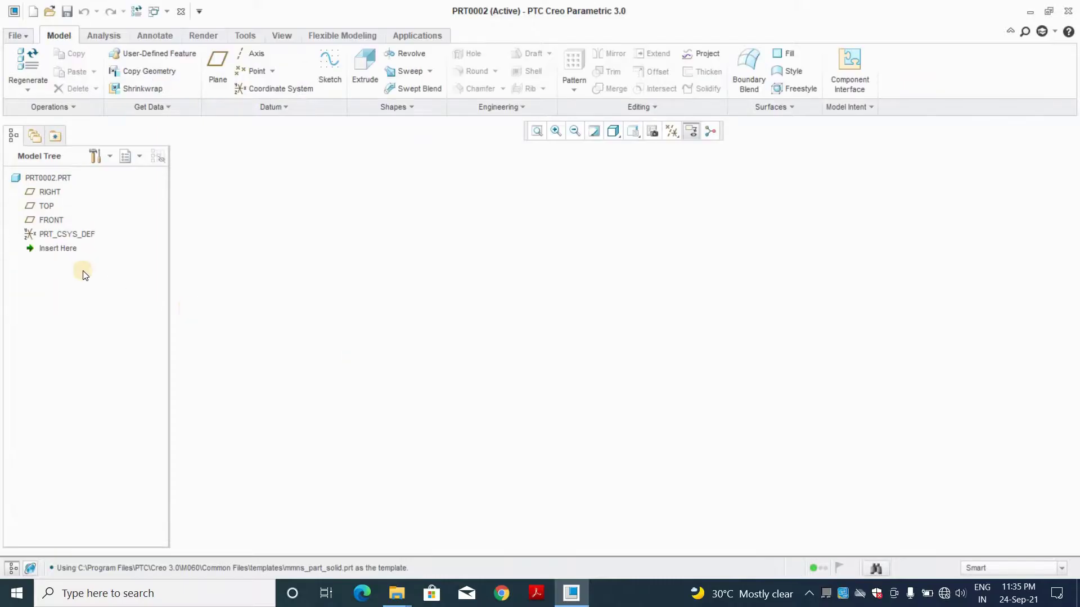
- Start a sketch on the FRONT plane with a 180 vertical line up from the origin
{"action": "left_click", "coordinate": [51, 224]}
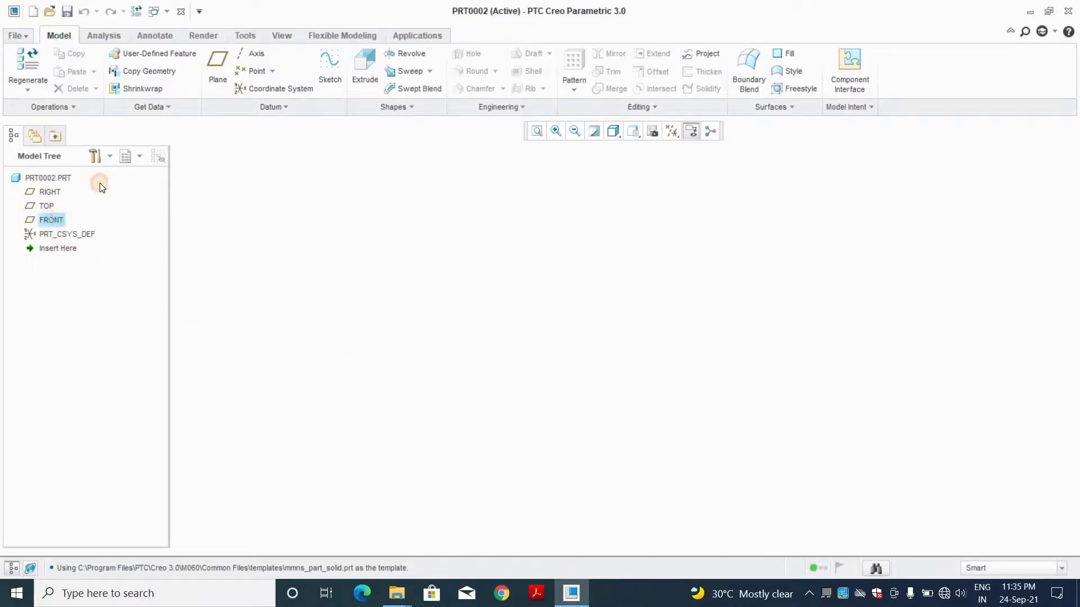
{"action": "left_click", "coordinate": [319, 68]}
{"action": "left_click", "coordinate": [670, 133]}
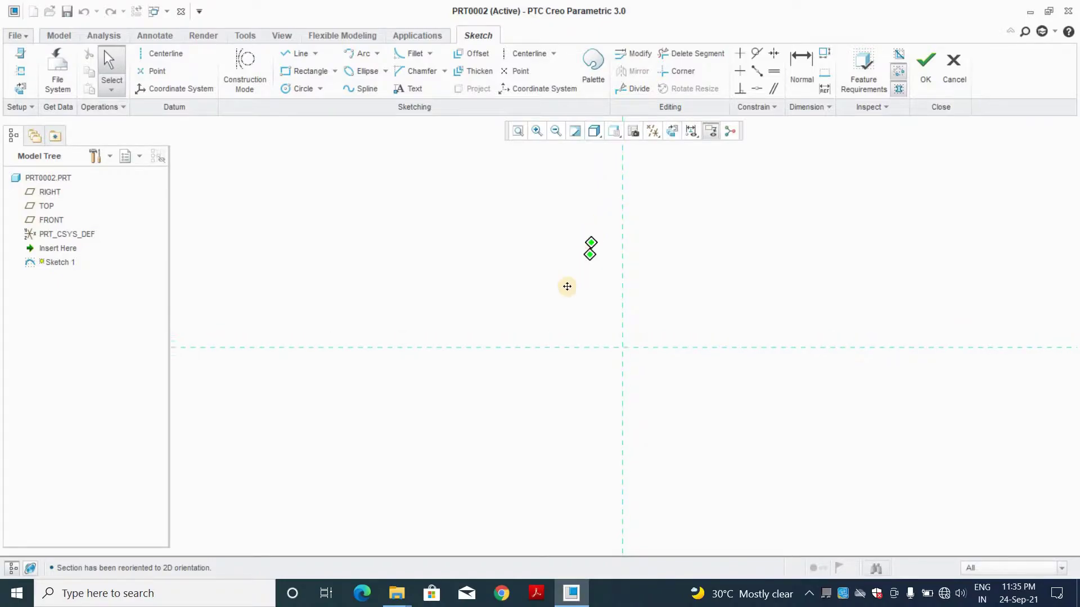
{"action": "middle_click_drag", "start_coordinate": [567, 286], "coordinate": [503, 344], "text": "shift"}
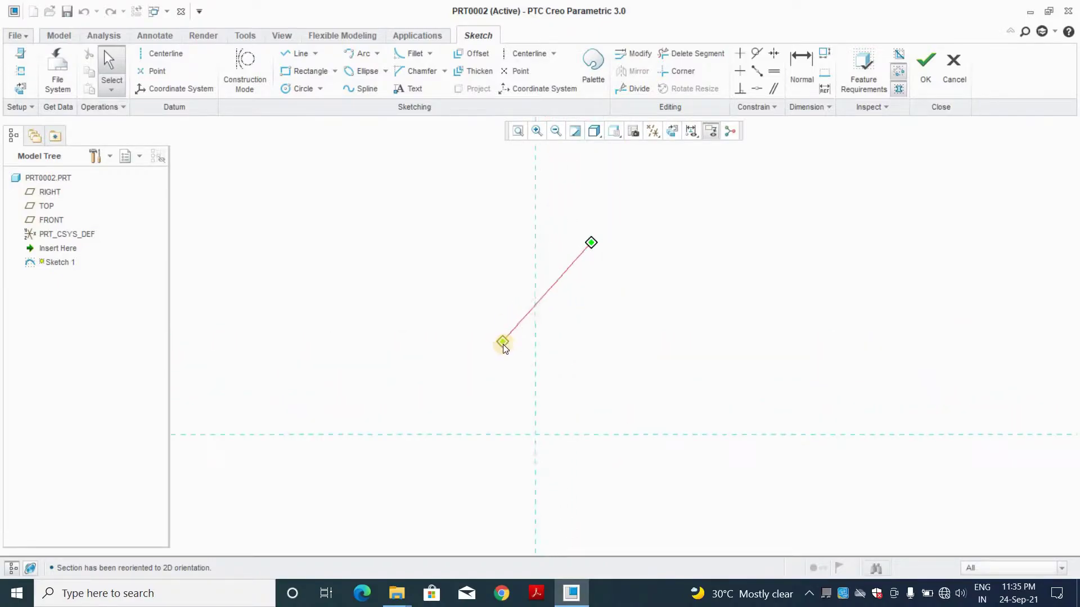
{"action": "left_click", "coordinate": [293, 54]}
{"action": "left_click", "coordinate": [535, 437]}
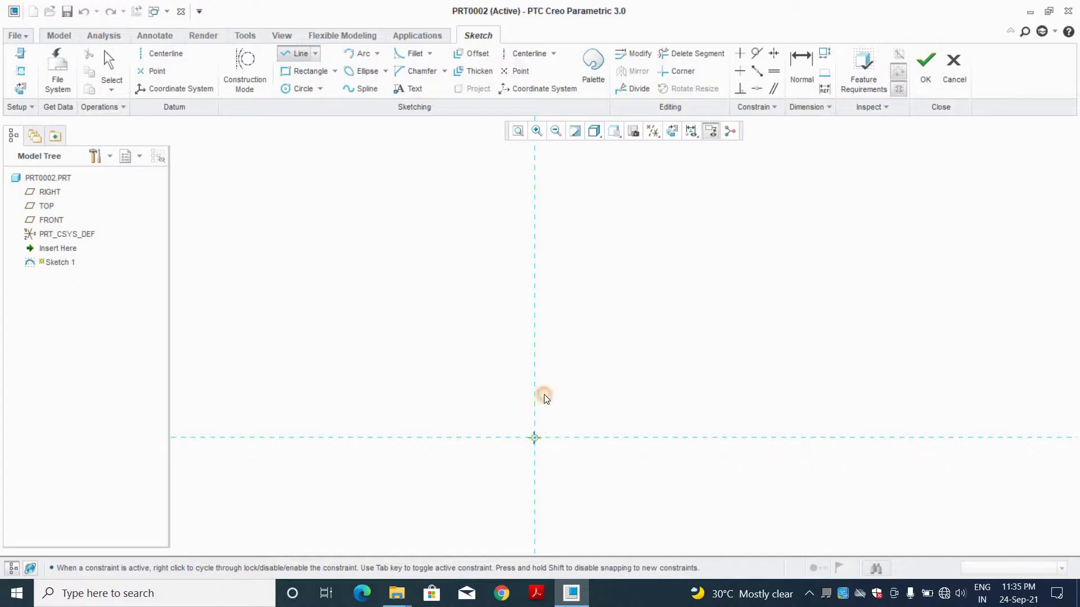
{"action": "left_click", "coordinate": [535, 175]}
{"action": "middle_click", "coordinate": [478, 274]}
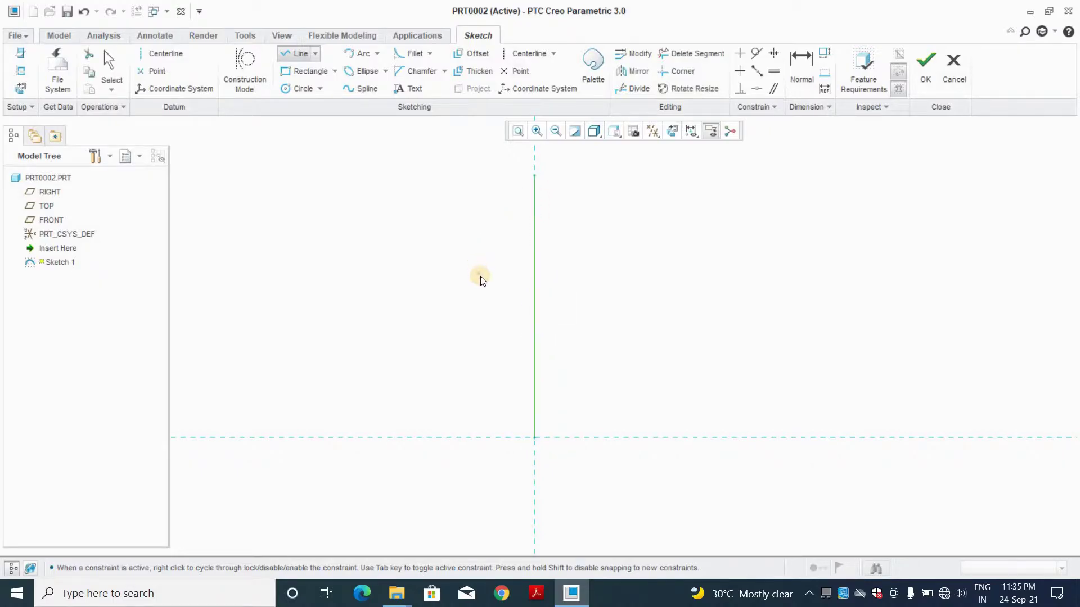
{"action": "double_click", "coordinate": [513, 338]}
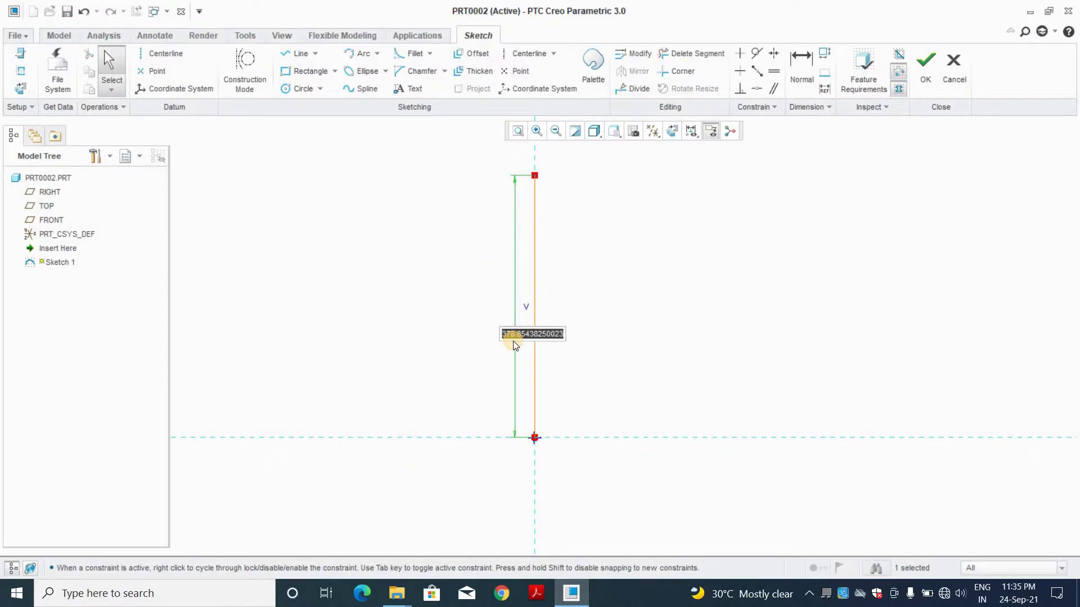
{"action": "type", "text": "180"}
{"action": "key", "text": "Return"}
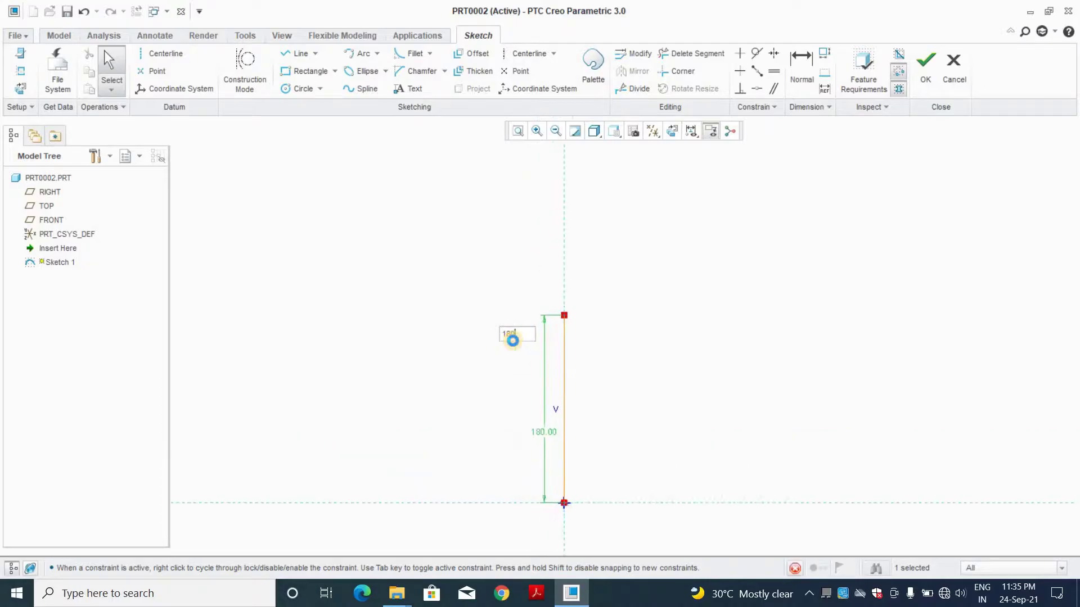
- Add a 25 wide top step and a 90 drop on the right side
{"action": "left_click", "coordinate": [287, 56]}
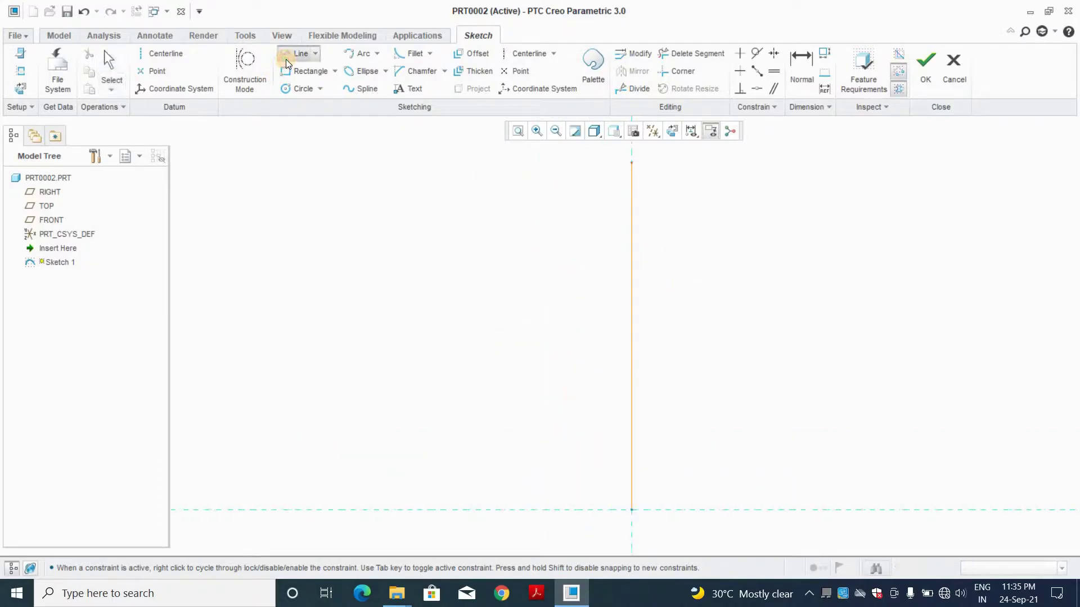
{"action": "left_click", "coordinate": [632, 164]}
{"action": "left_click", "coordinate": [695, 168]}
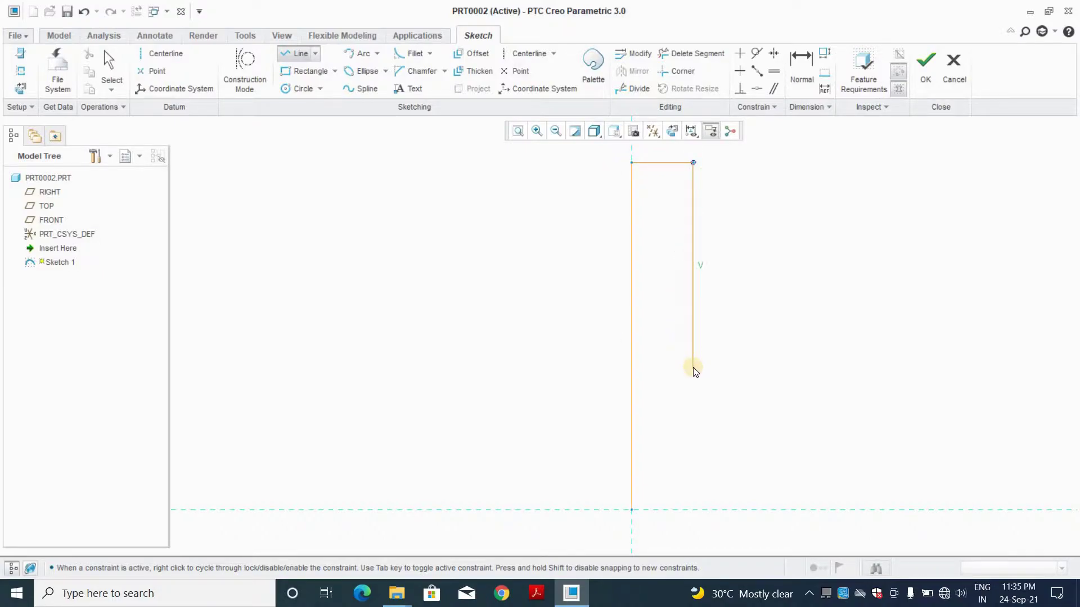
{"action": "middle_click", "coordinate": [703, 261]}
{"action": "middle_click", "coordinate": [654, 170]}
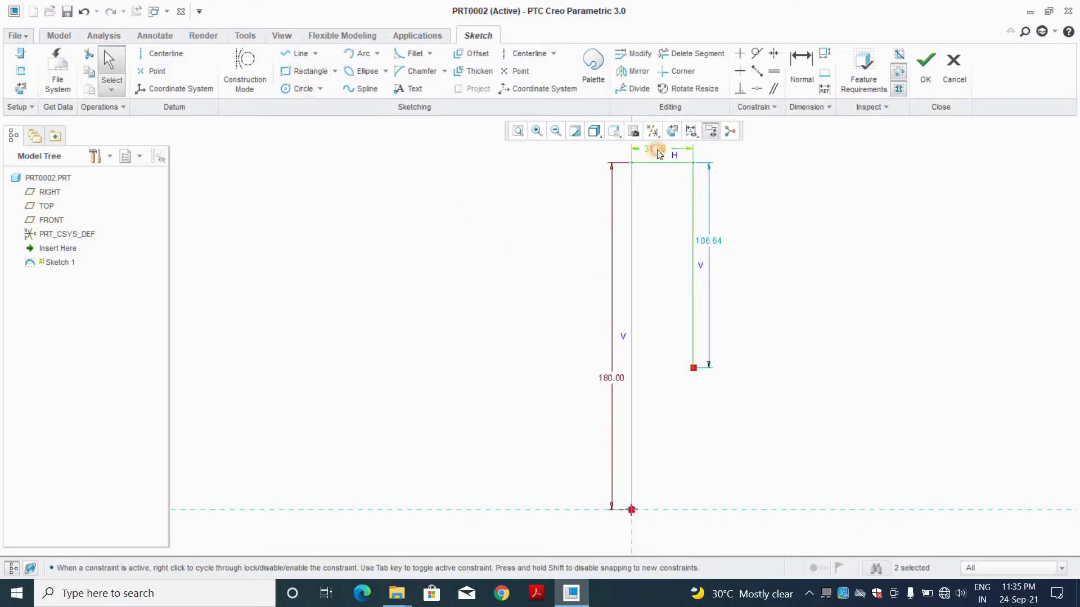
{"action": "double_click", "coordinate": [657, 149]}
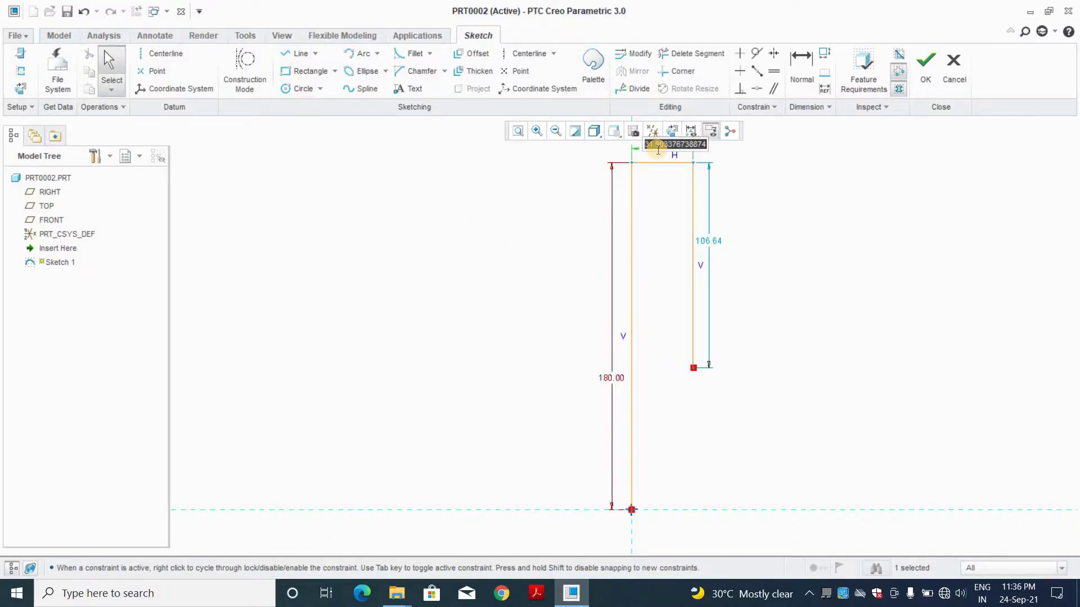
{"action": "type", "text": "25"}
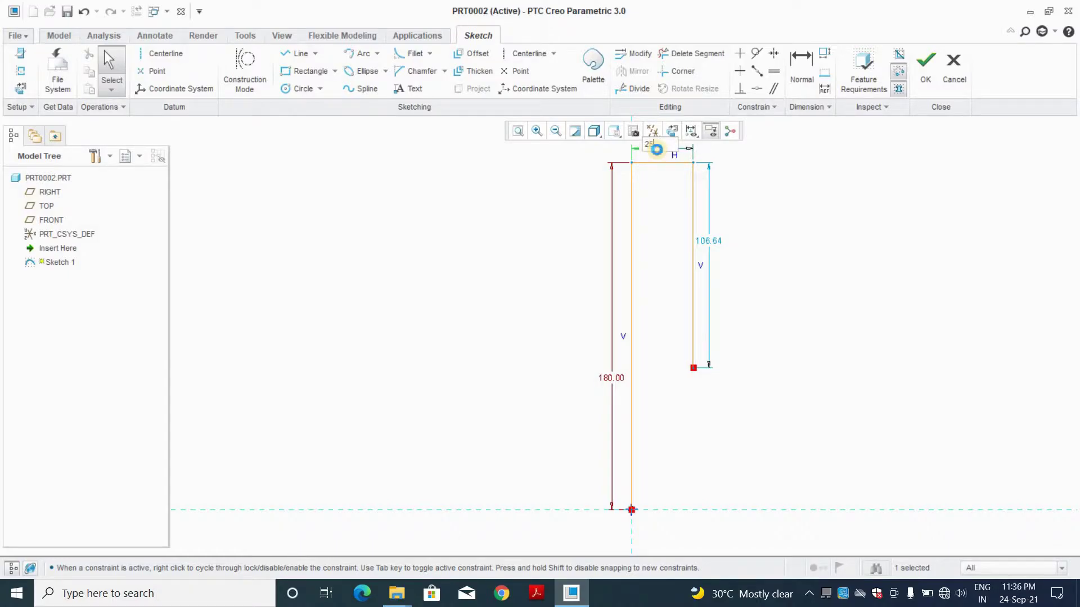
{"action": "key", "text": "Return"}
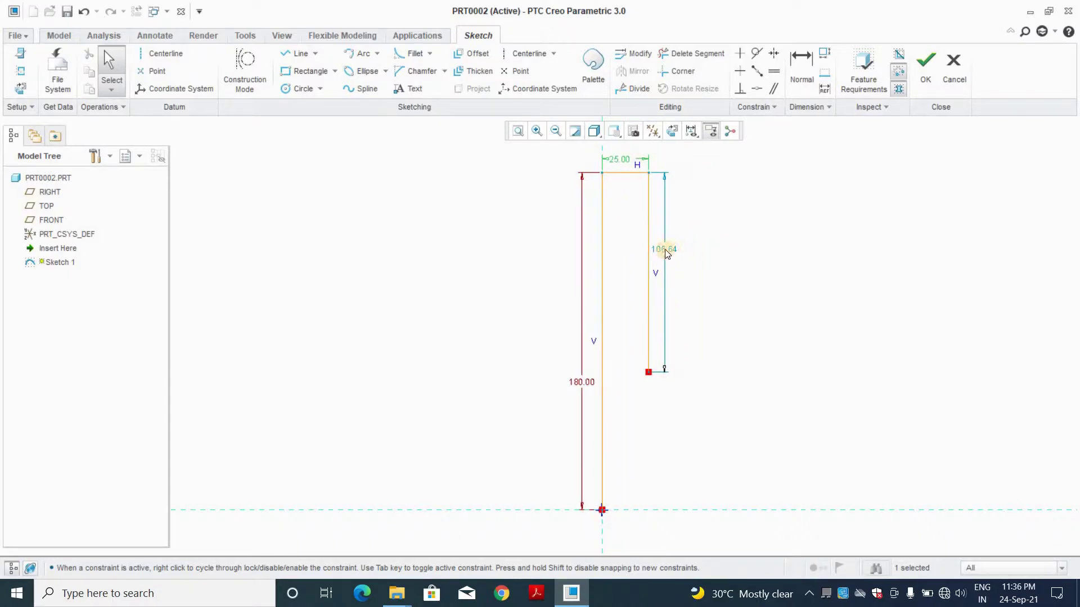
{"action": "double_click", "coordinate": [664, 247]}
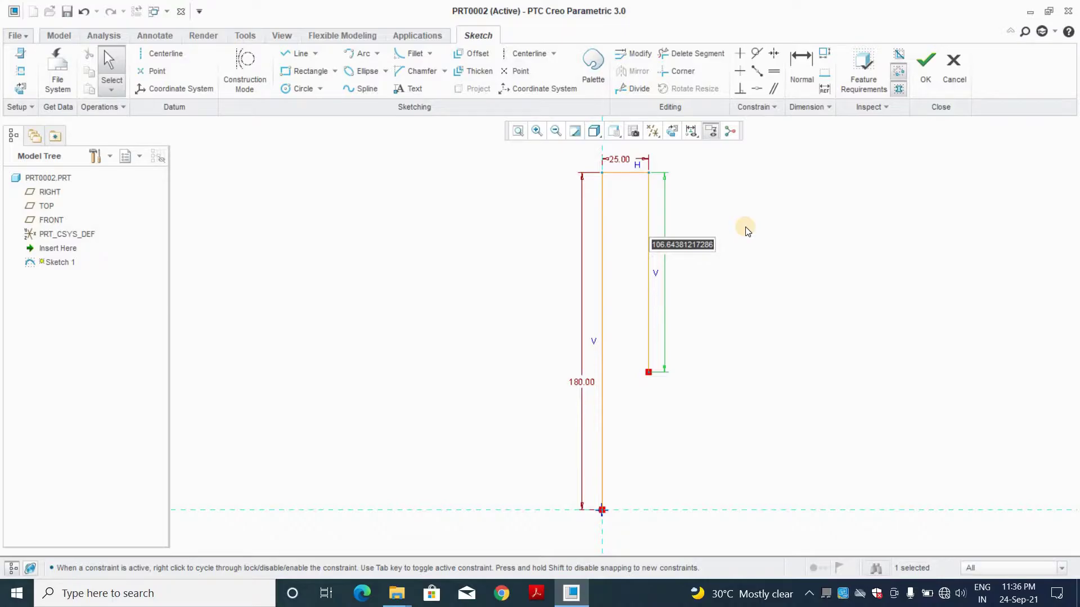
{"action": "type", "text": "90"}
{"action": "key", "text": "Return"}
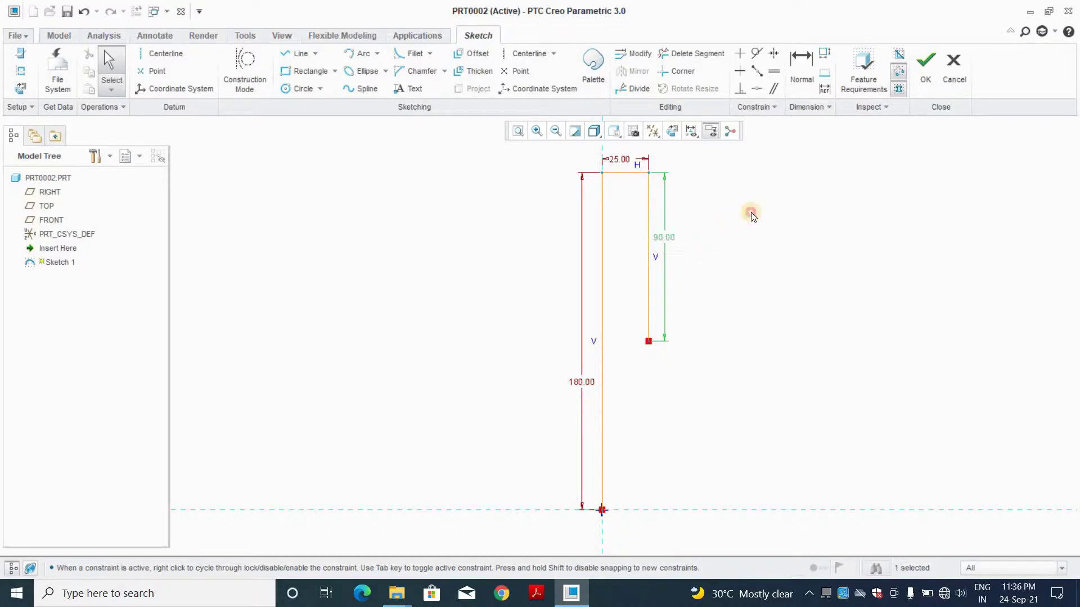
- Draw two concentric circles to the right of the line profile
{"action": "left_click", "coordinate": [300, 88]}
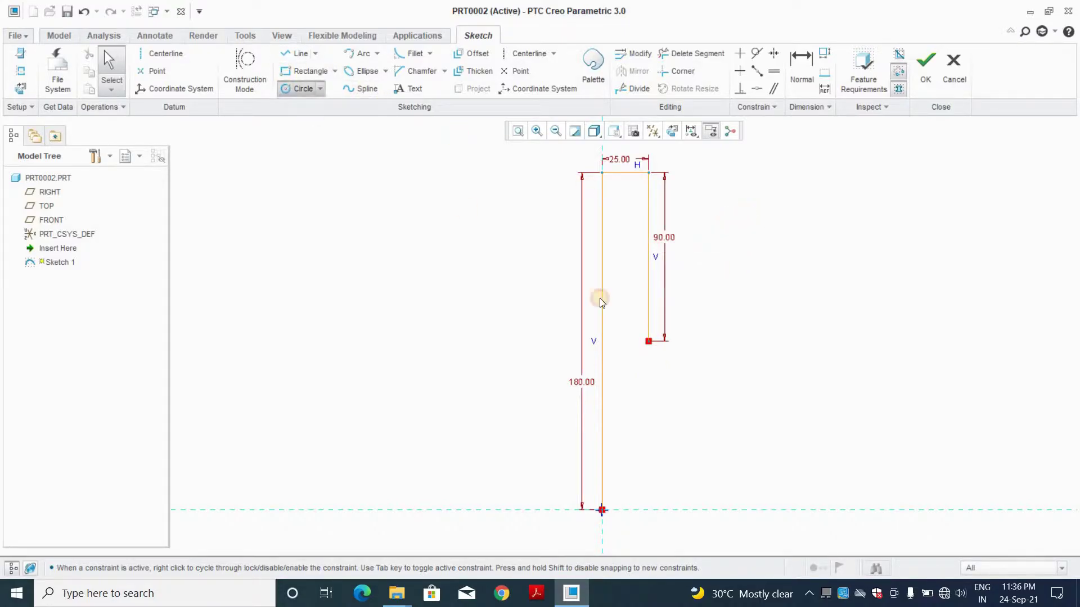
{"action": "left_click", "coordinate": [787, 431]}
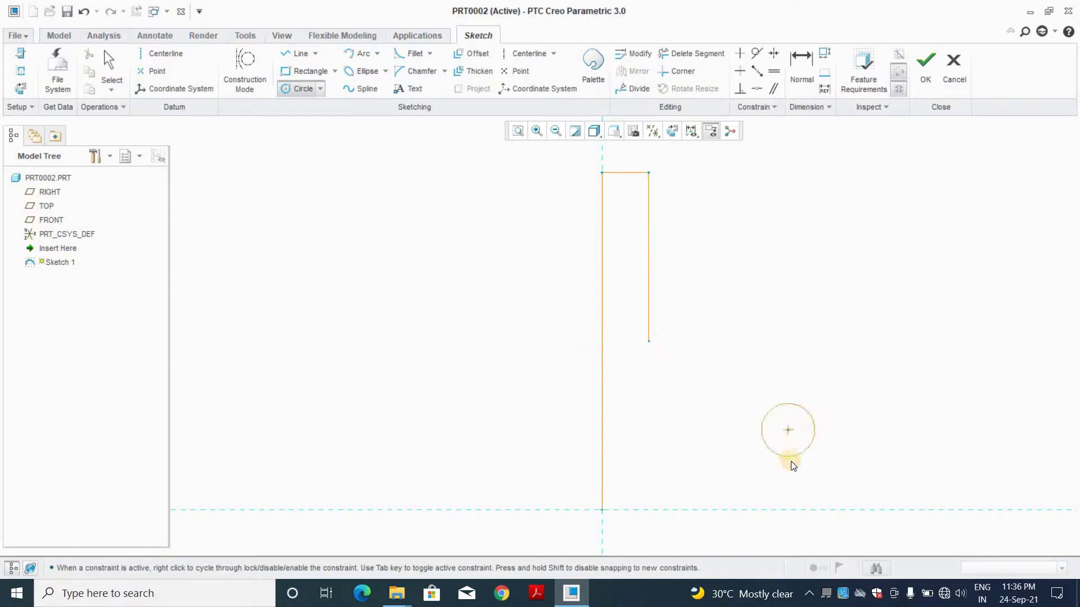
{"action": "left_click", "coordinate": [790, 466]}
{"action": "left_click", "coordinate": [787, 430]}
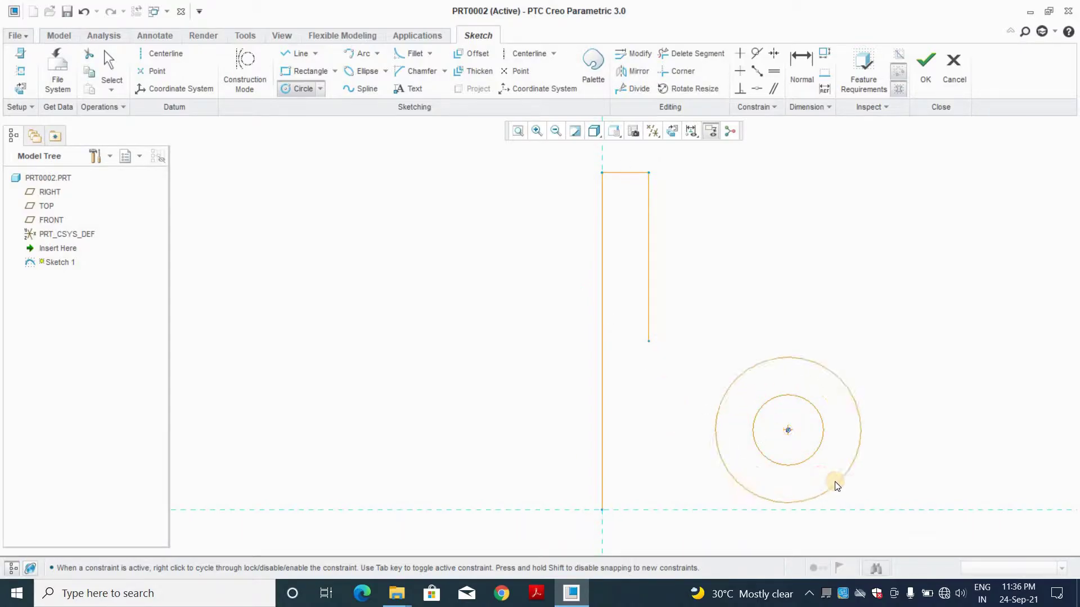
{"action": "left_click", "coordinate": [834, 481]}
{"action": "middle_click", "coordinate": [764, 312]}
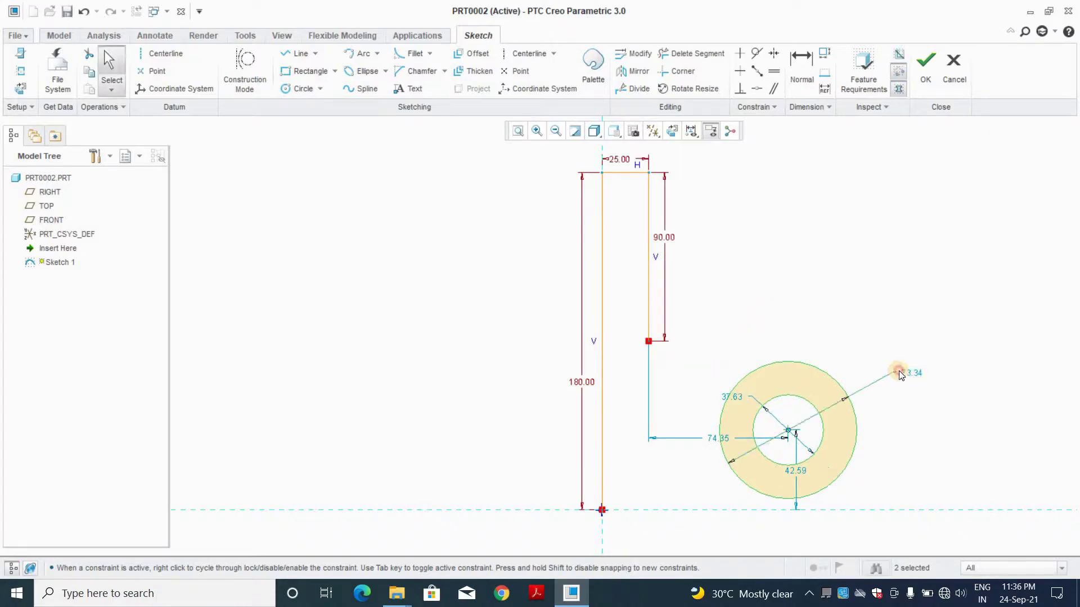
- Dimension the circles to a 60 outer and 30 inner diameter
{"action": "left_click_drag", "start_coordinate": [880, 367], "coordinate": [972, 366]}
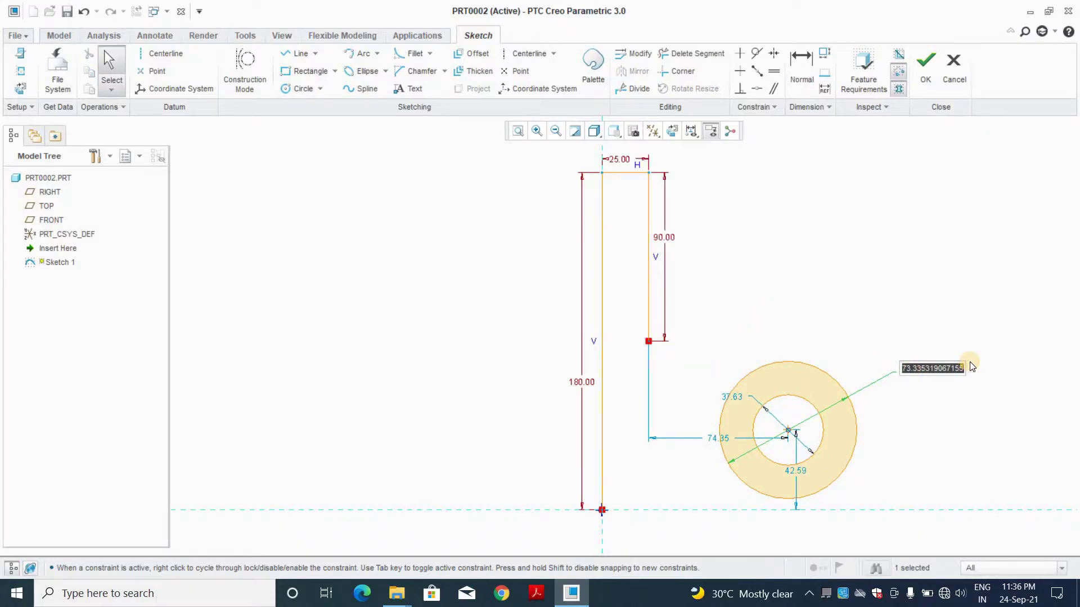
{"action": "type", "text": "30*2"}
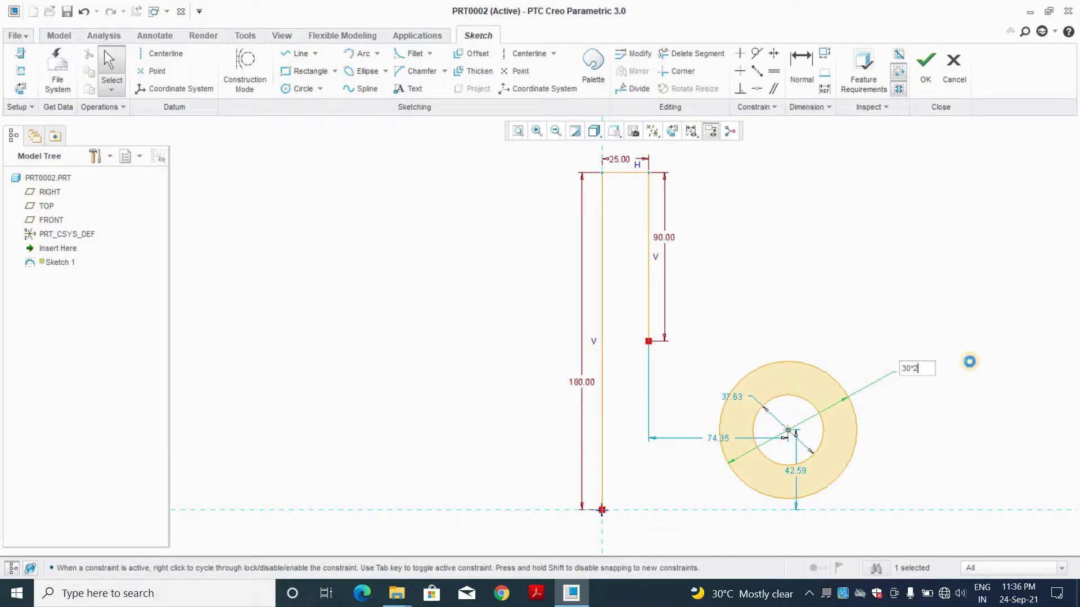
{"action": "key", "text": "Return"}
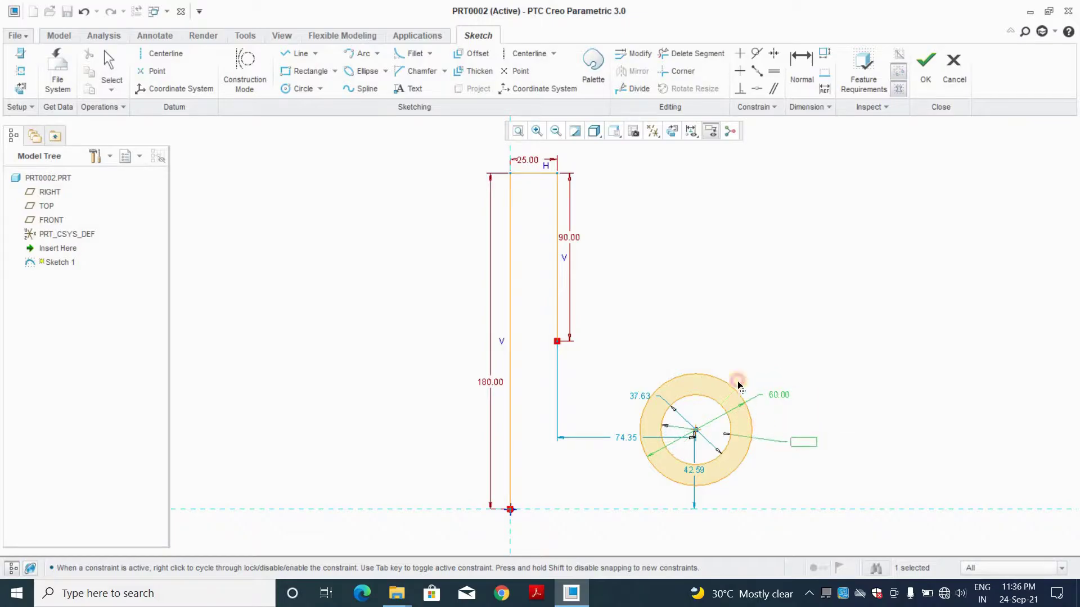
{"action": "left_click_drag", "start_coordinate": [635, 397], "coordinate": [739, 351]}
{"action": "double_click", "coordinate": [739, 350]}
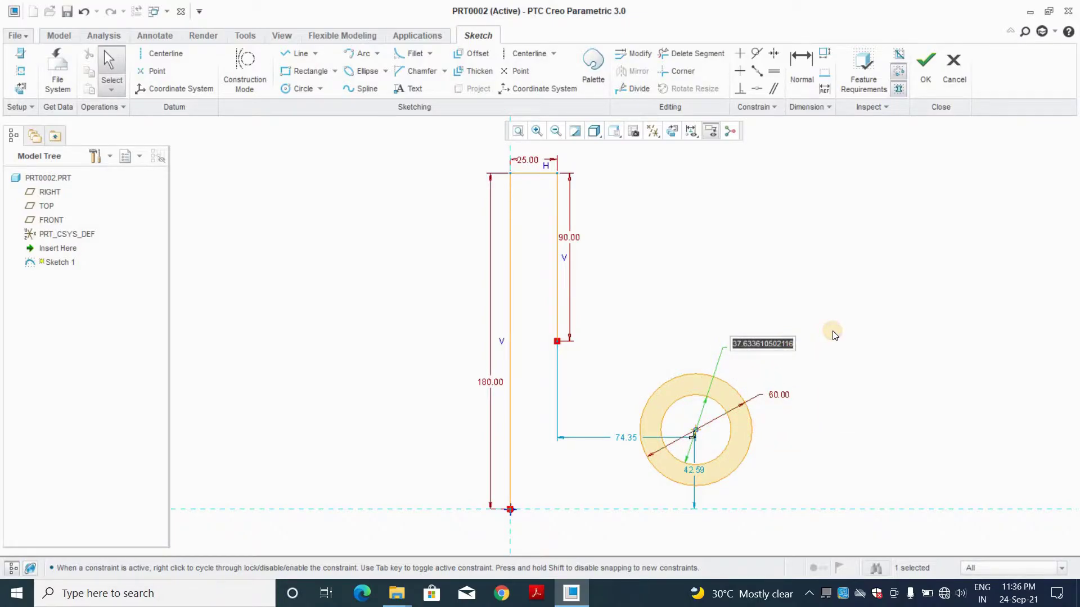
{"action": "type", "text": "30"}
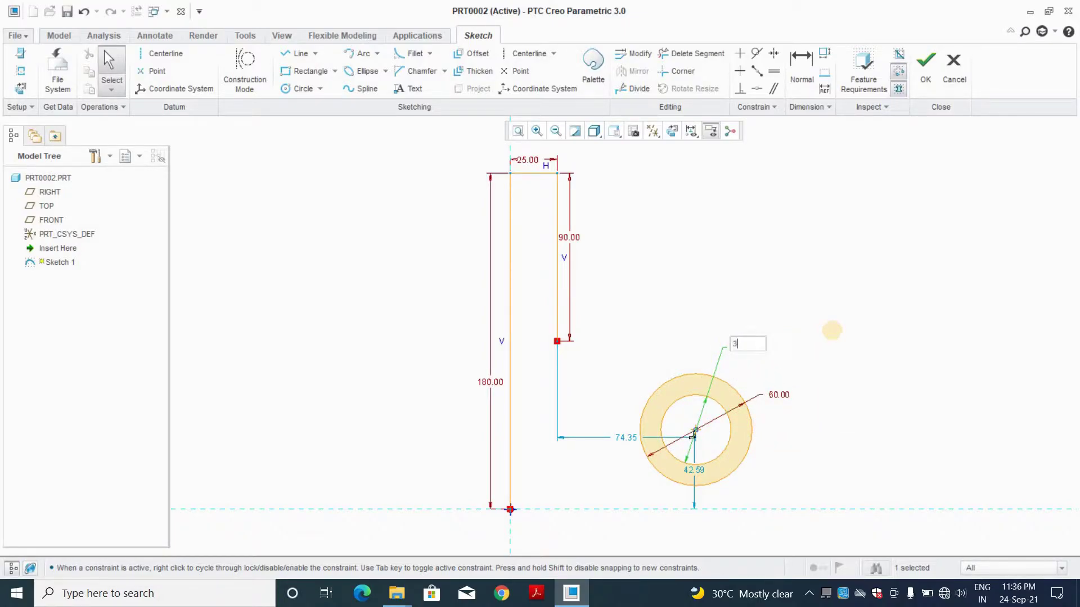
{"action": "key", "text": "Return"}
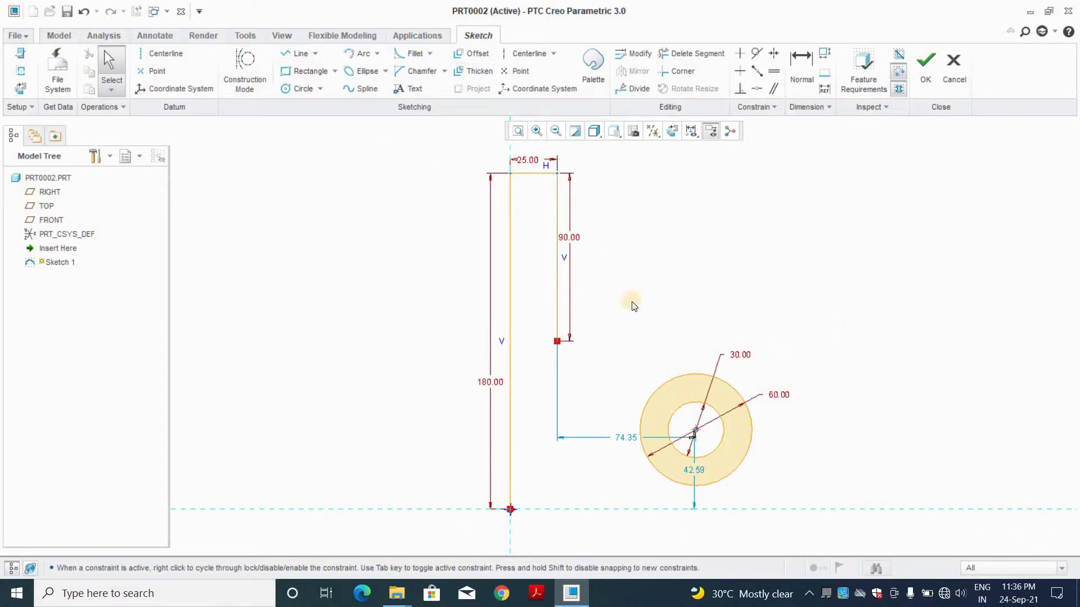
- Place the ring centre 70 right of the origin and move the 90 dimension aside
{"action": "left_click", "coordinate": [801, 67]}
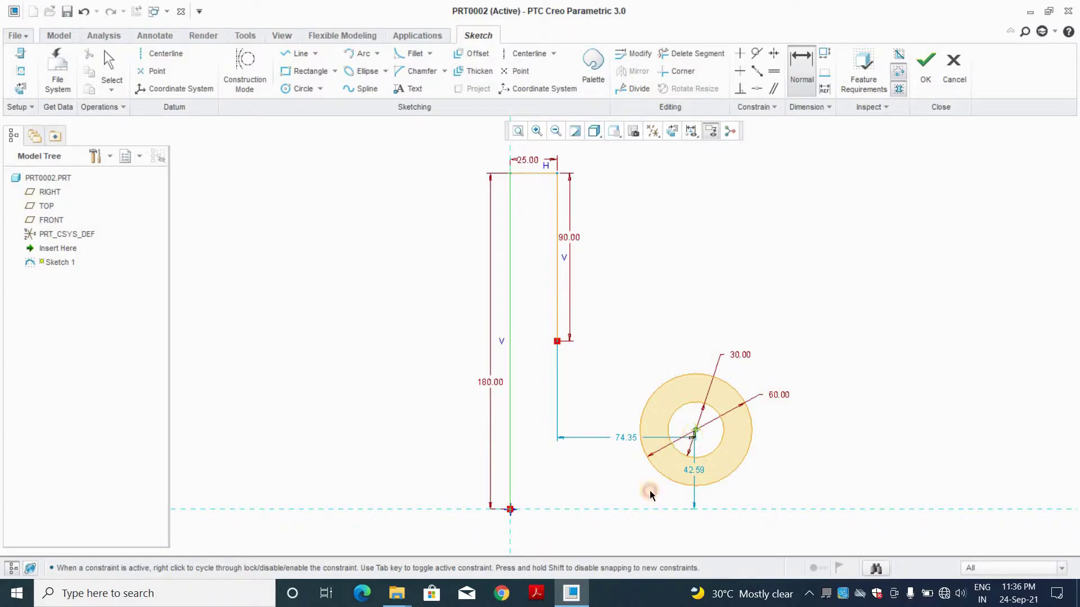
{"action": "middle_click", "coordinate": [624, 526]}
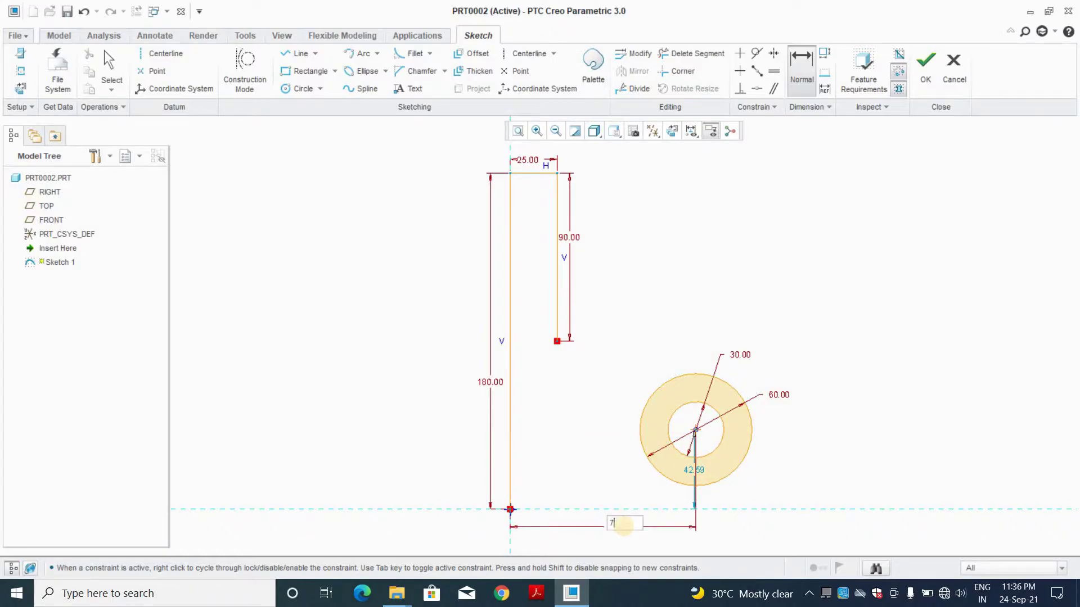
{"action": "type", "text": "0"}
{"action": "key", "text": "Return"}
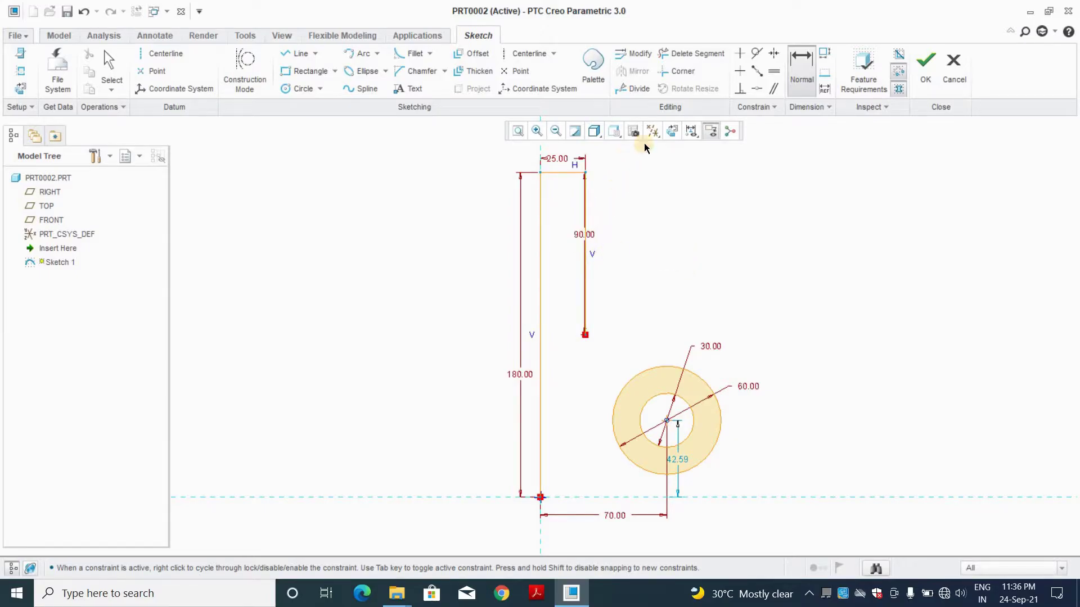
{"action": "middle_click", "coordinate": [583, 234]}
{"action": "left_click_drag", "start_coordinate": [585, 234], "coordinate": [609, 235]}
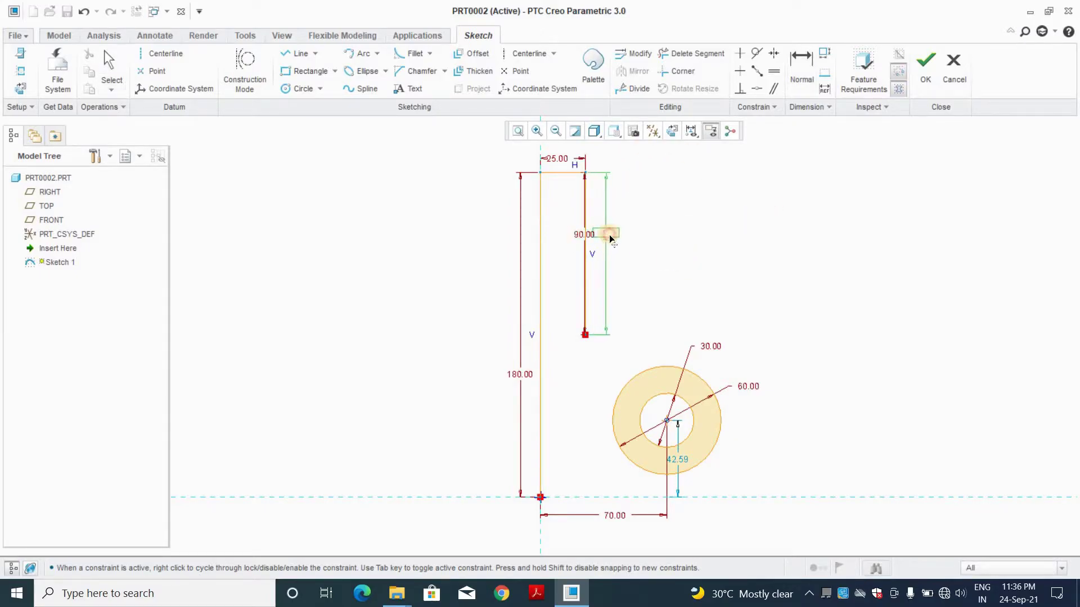
{"action": "middle_click", "coordinate": [609, 234]}
- Set the ring centre's height to 45 above the bottom reference line
{"action": "left_click", "coordinate": [802, 62]}
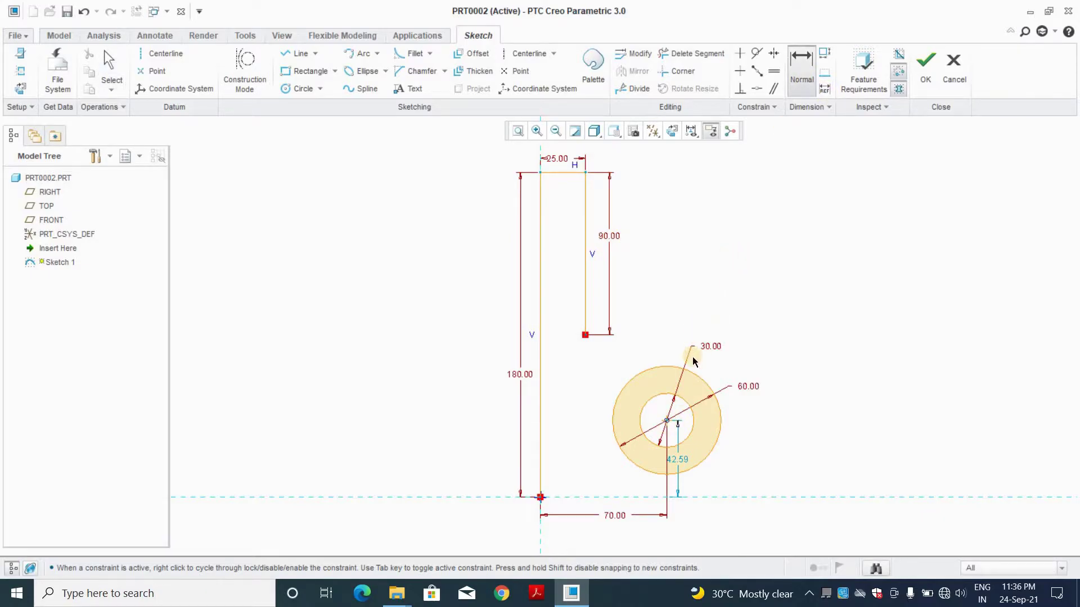
{"action": "middle_click", "coordinate": [683, 458]}
{"action": "type", "text": "45"}
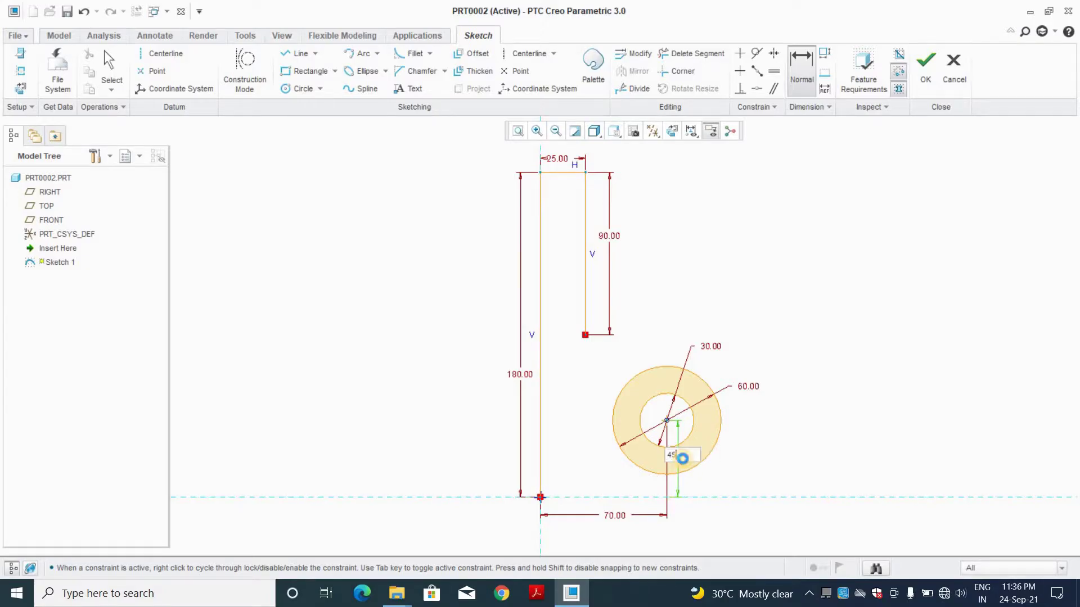
{"action": "left_click", "coordinate": [289, 53]}
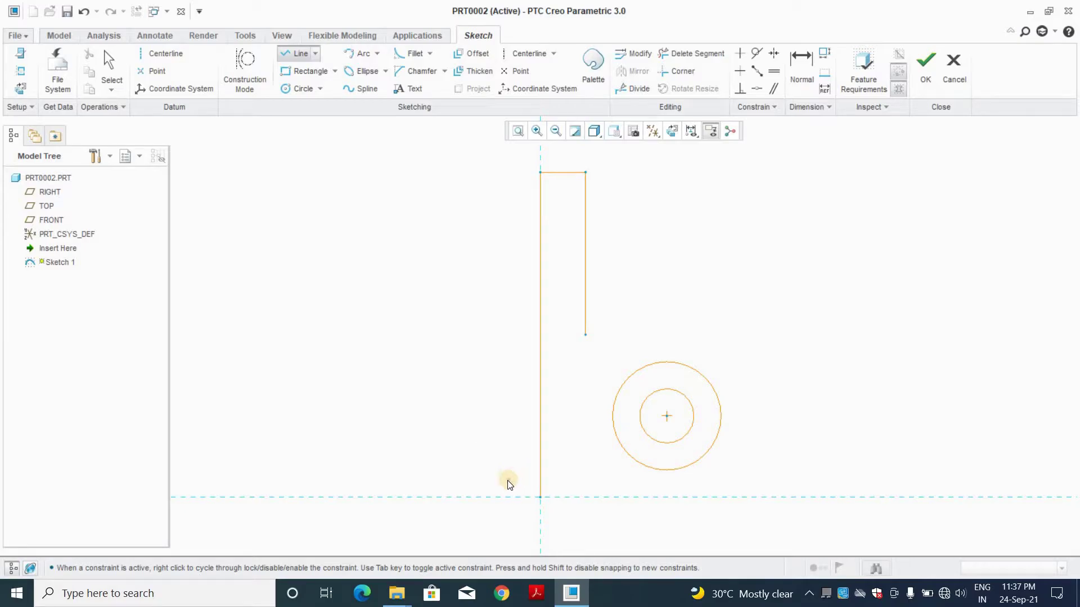
- Draw lines from the 90 drop's end and the origin to the large circle, deleting the upper one
{"action": "left_click", "coordinate": [587, 335]}
{"action": "left_click", "coordinate": [668, 360]}
{"action": "middle_click", "coordinate": [326, 113]}
{"action": "left_click", "coordinate": [541, 497]}
{"action": "left_click", "coordinate": [688, 466]}
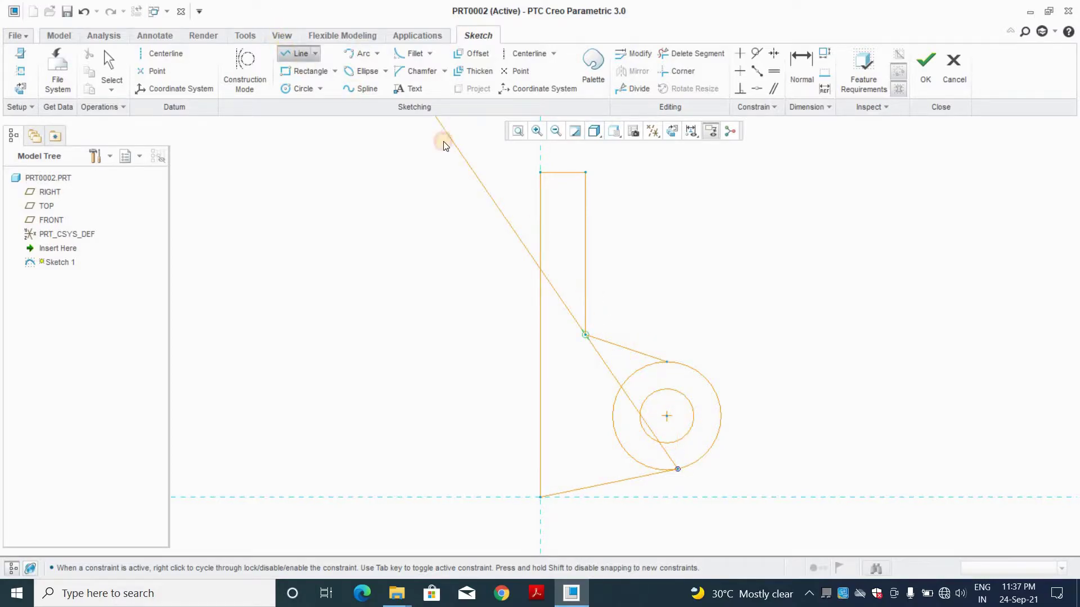
{"action": "middle_click", "coordinate": [553, 283]}
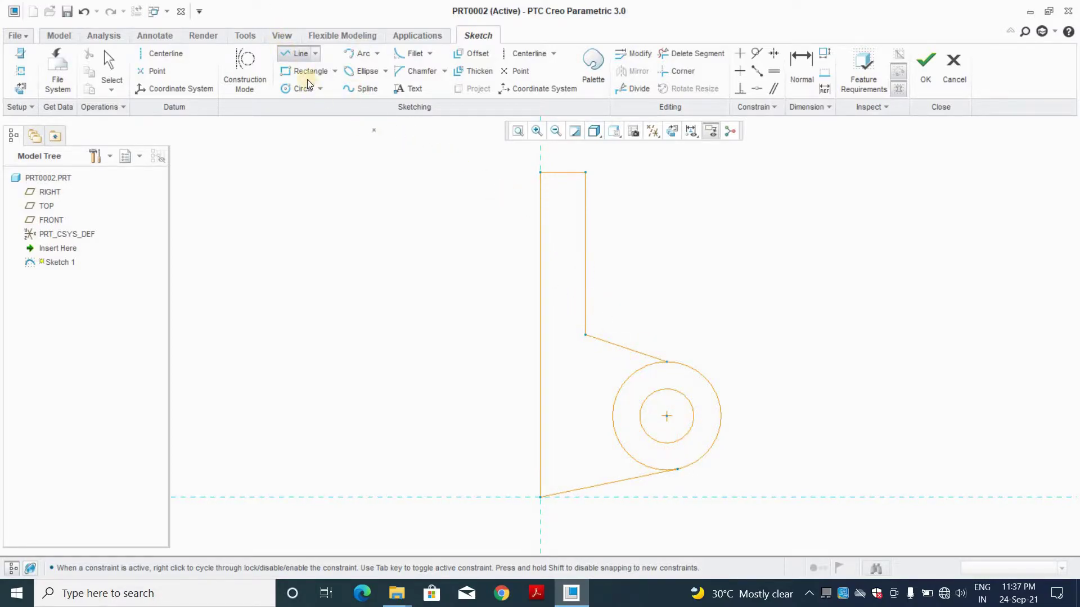
{"action": "middle_click", "coordinate": [592, 328]}
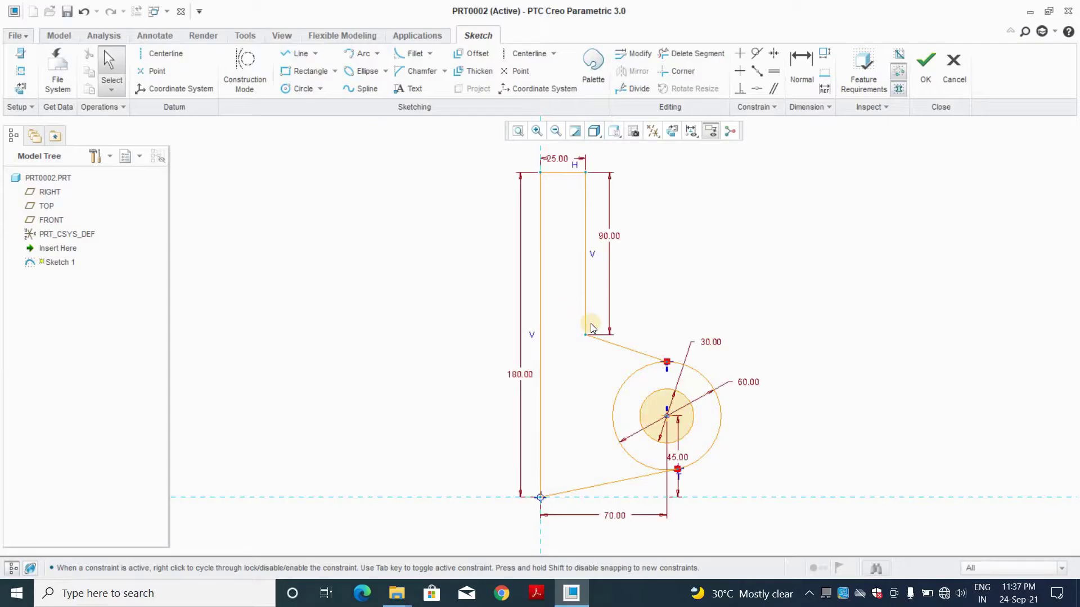
{"action": "left_click", "coordinate": [612, 349]}
{"action": "key", "text": "Delete"}
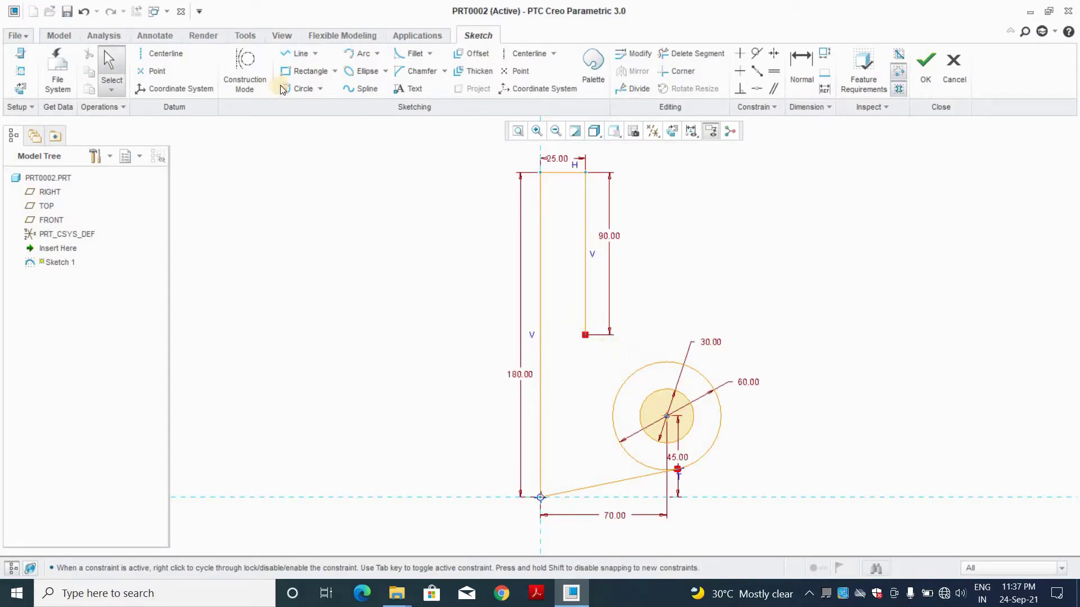
- Redraw the upper line tangent to the top of the large circle
{"action": "left_click", "coordinate": [298, 53]}
{"action": "left_click", "coordinate": [585, 335]}
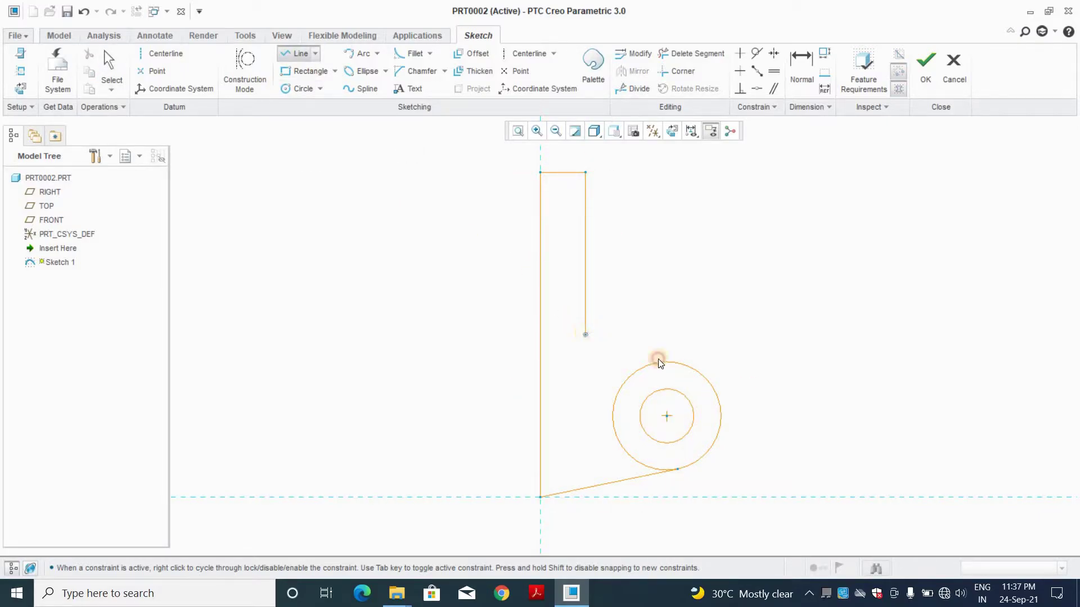
{"action": "left_click", "coordinate": [682, 364]}
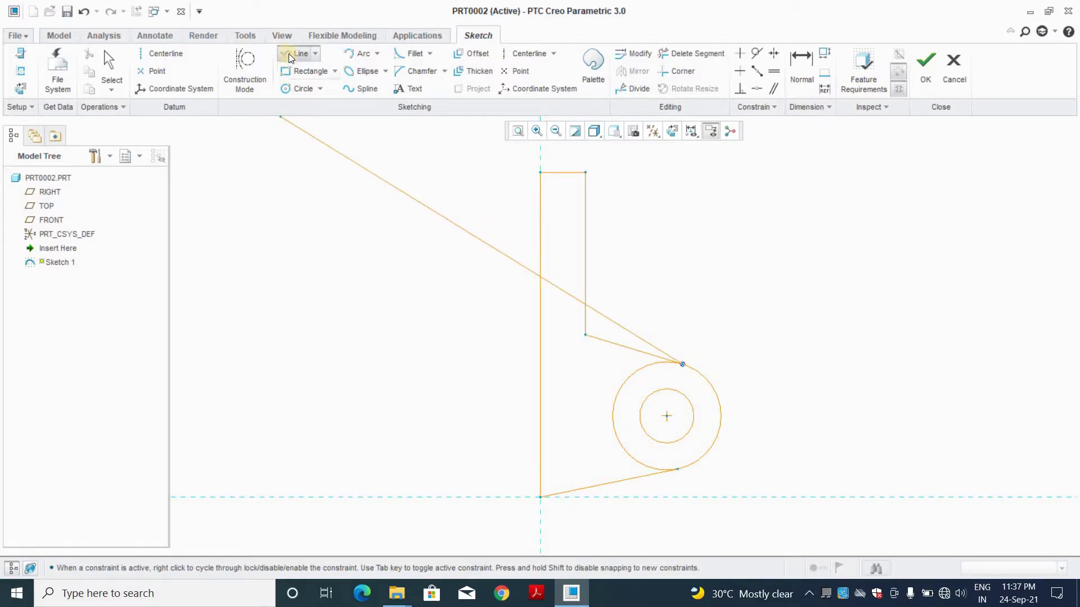
{"action": "middle_click", "coordinate": [632, 248]}
{"action": "left_click", "coordinate": [634, 243]}
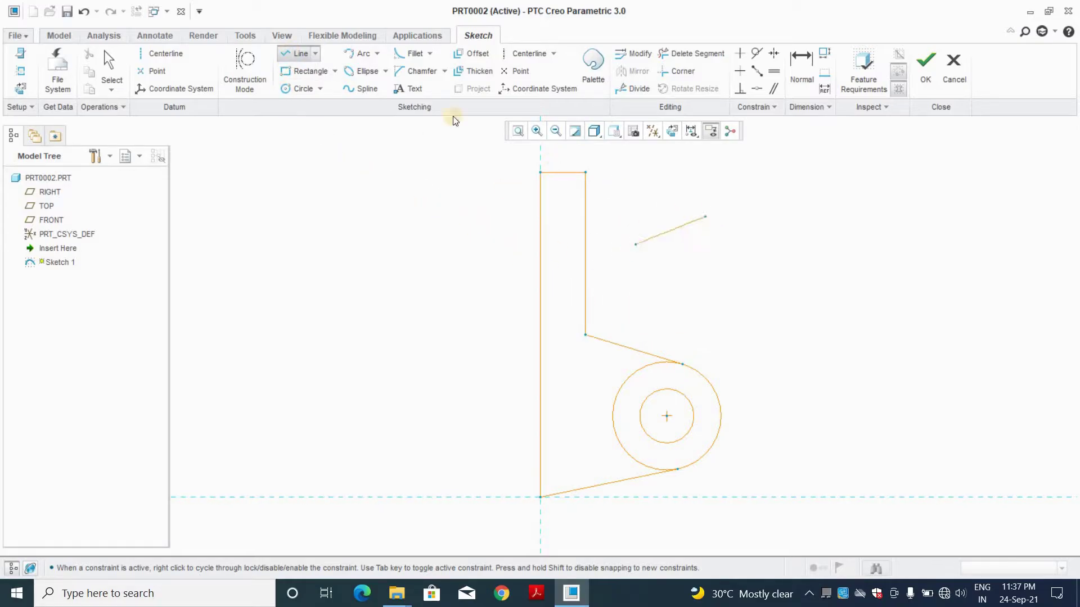
{"action": "middle_click", "coordinate": [711, 240]}
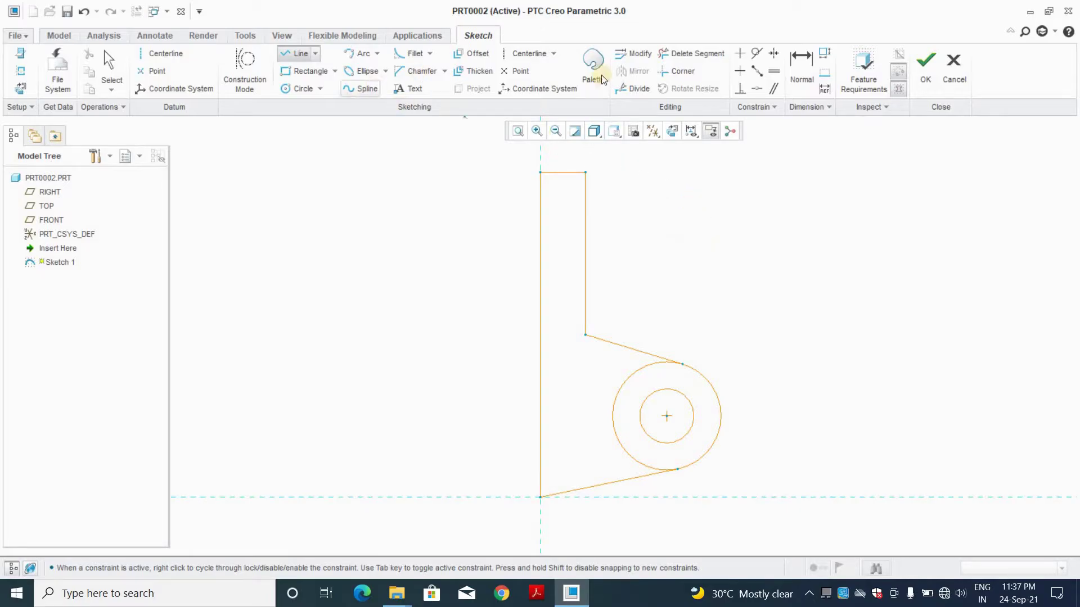
{"action": "left_click", "coordinate": [691, 54]}
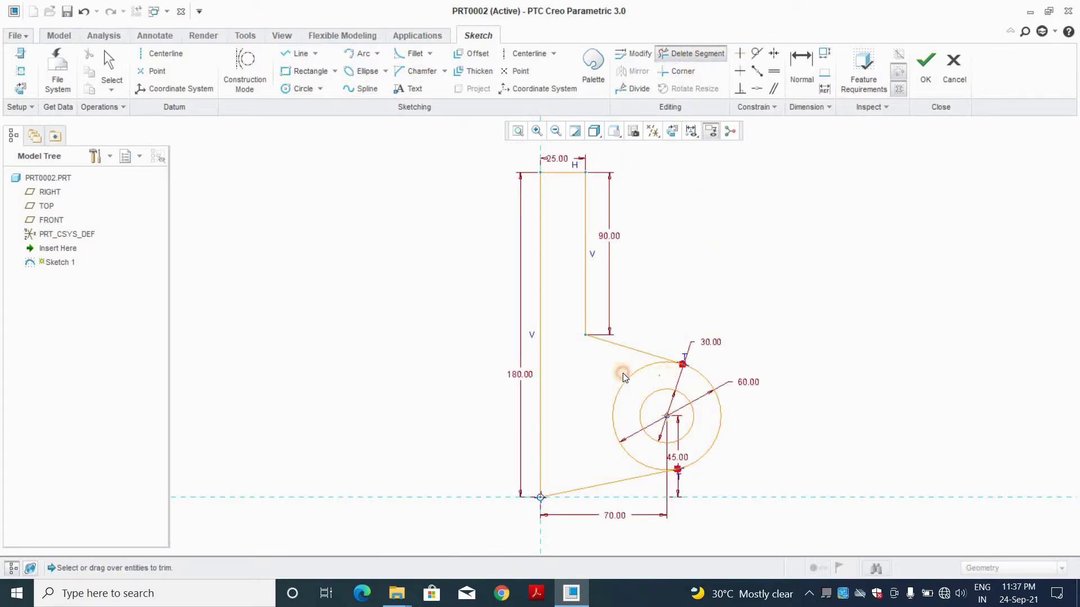
- Trim the large circle's inner arc between the tangent lines and finish Sketch 1
{"action": "left_click", "coordinate": [620, 388]}
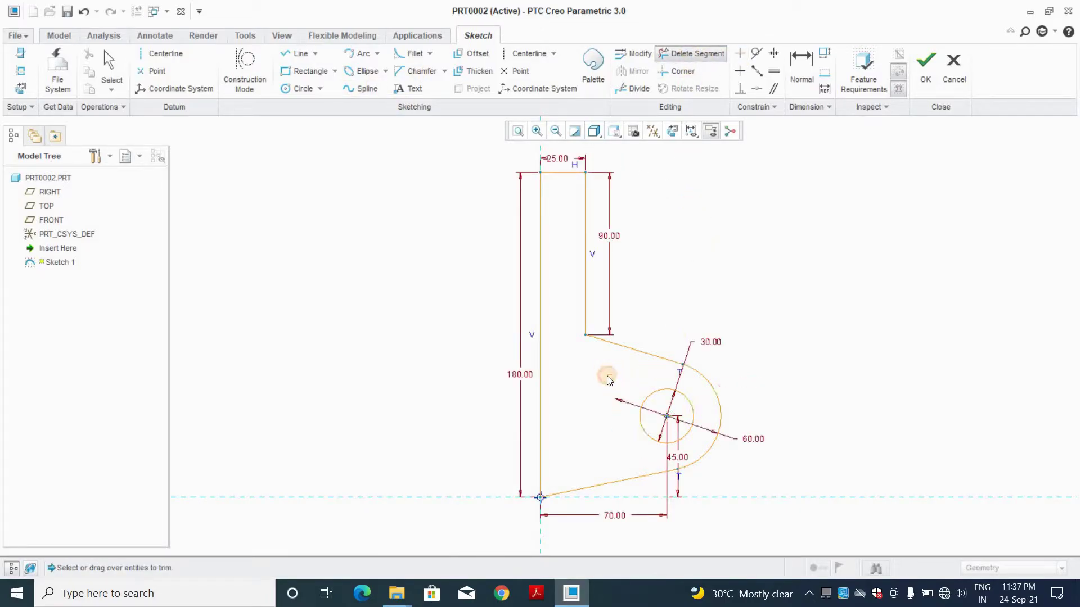
{"action": "middle_click", "coordinate": [723, 248]}
{"action": "scroll", "coordinate": [722, 248], "scroll_direction": "up", "scroll_amount": 1}
{"action": "scroll", "coordinate": [722, 248], "scroll_direction": "down", "scroll_amount": 2}
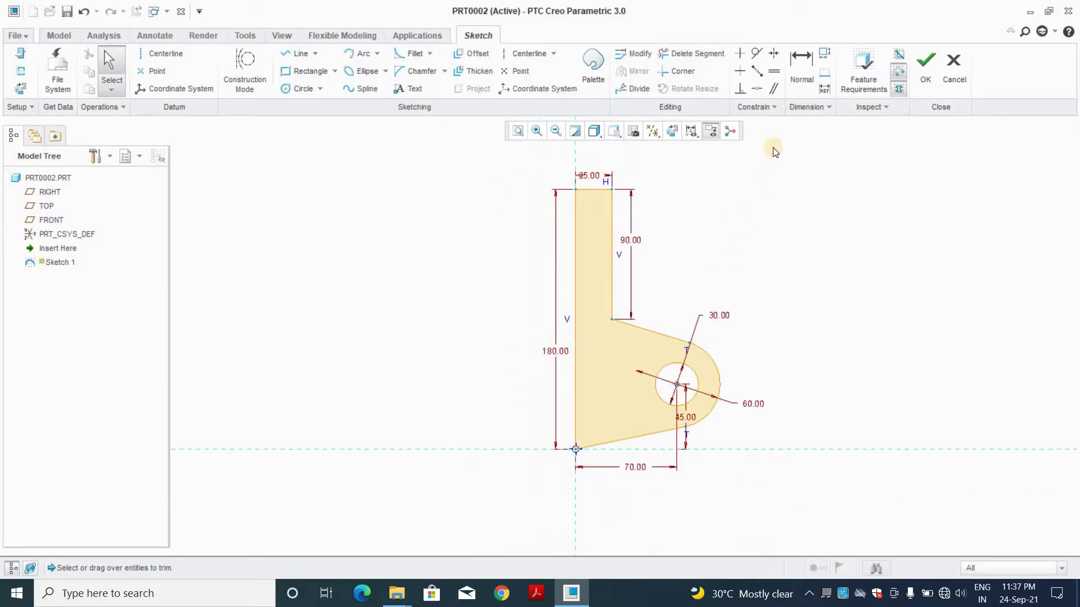
{"action": "left_click", "coordinate": [918, 78]}
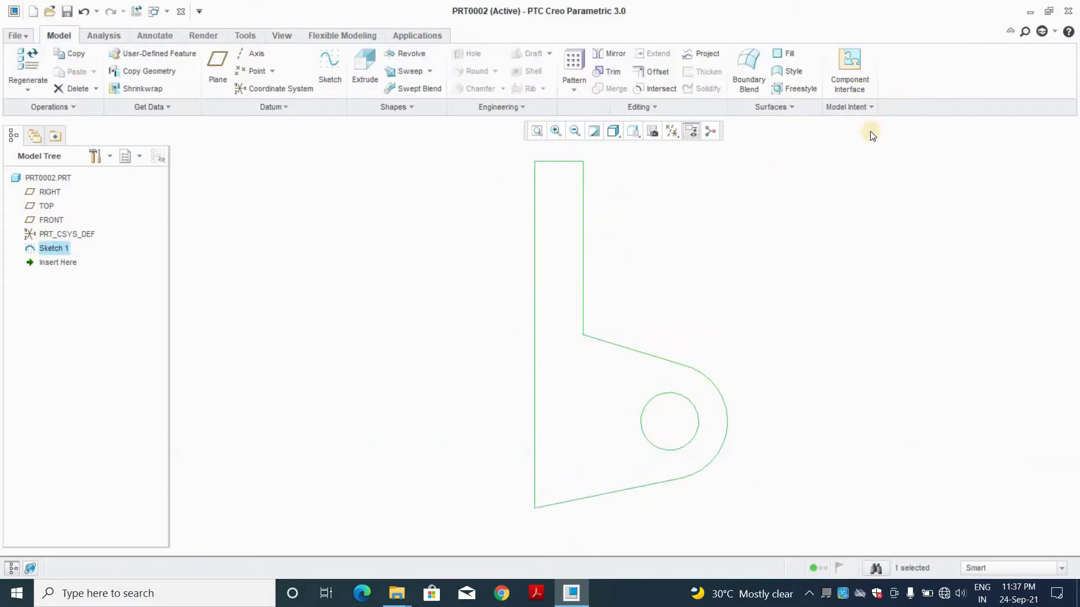
- Reopen Sketch 1 for editing and delete the lower sloped line
{"action": "right_click", "coordinate": [53, 249]}
{"action": "left_click", "coordinate": [107, 271]}
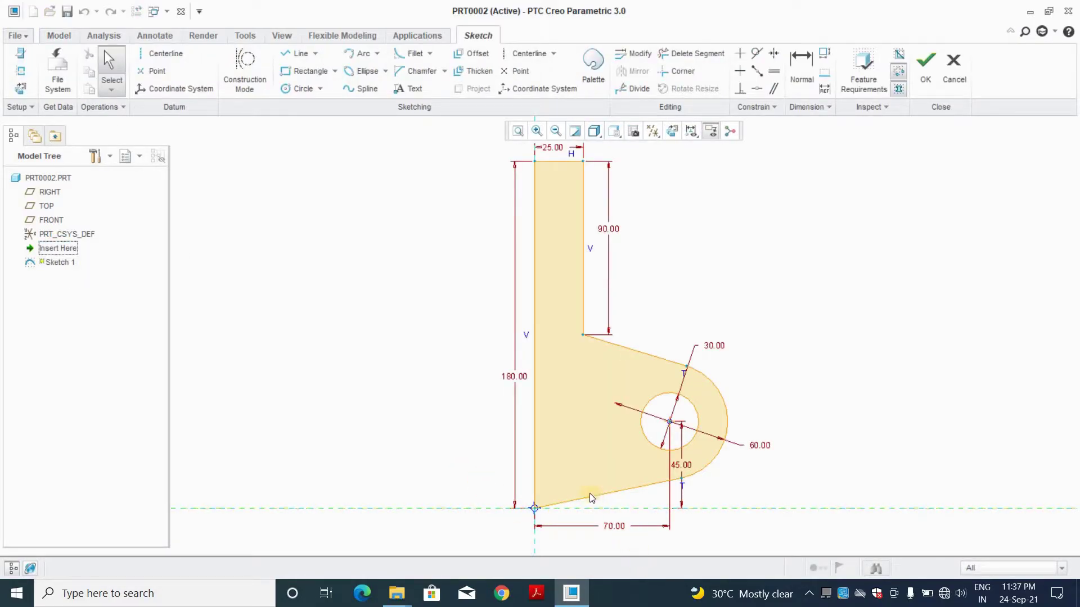
{"action": "scroll", "coordinate": [587, 492], "scroll_direction": "up", "scroll_amount": 2}
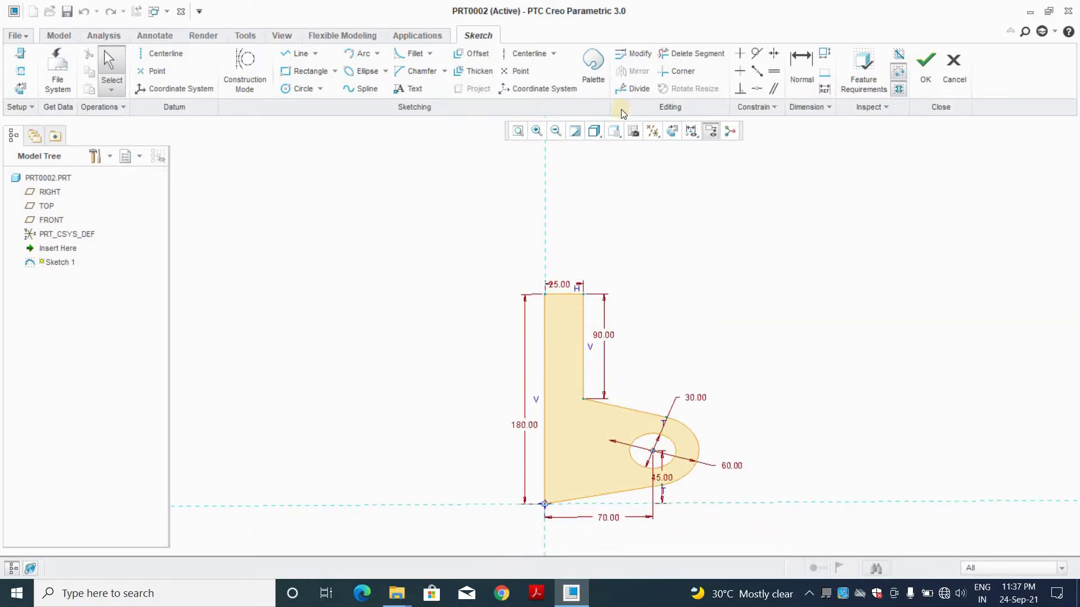
{"action": "left_click", "coordinate": [667, 132]}
{"action": "middle_click_drag", "start_coordinate": [622, 371], "coordinate": [642, 276], "text": "shift"}
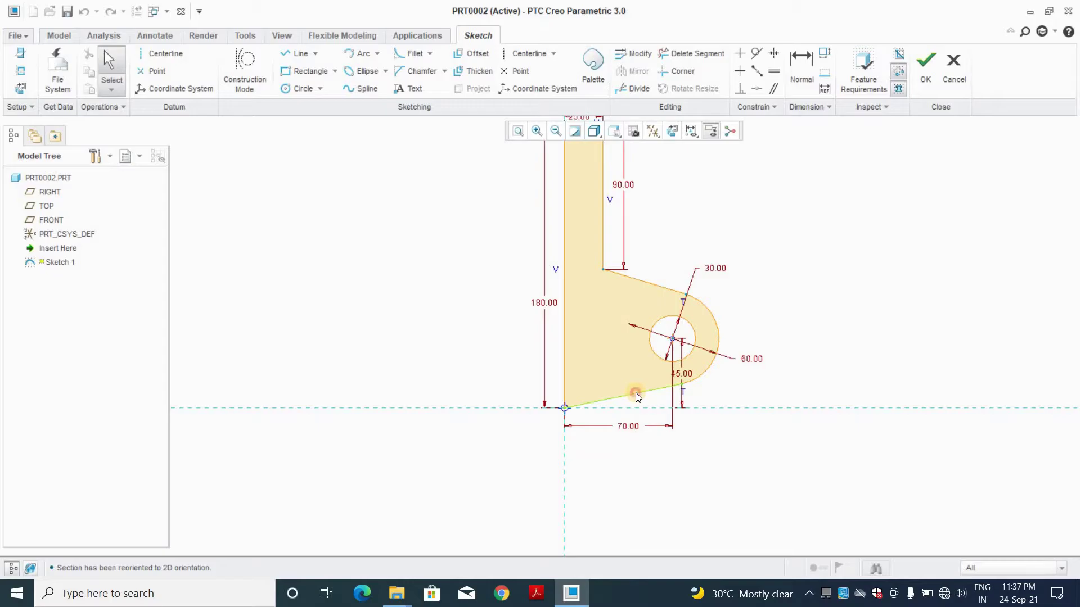
{"action": "left_click", "coordinate": [636, 393]}
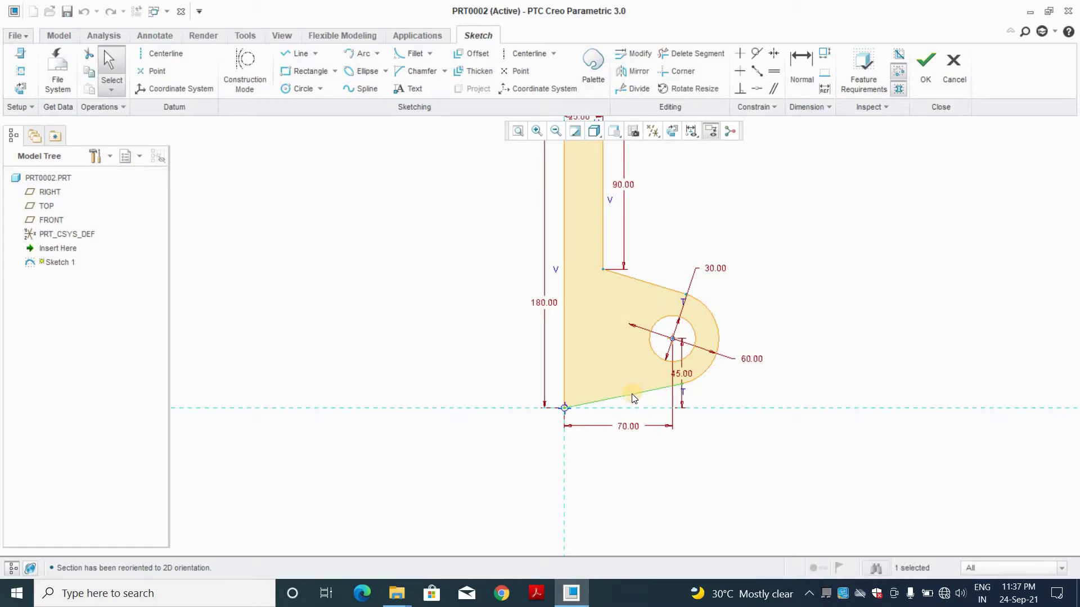
{"action": "key", "text": "Delete"}
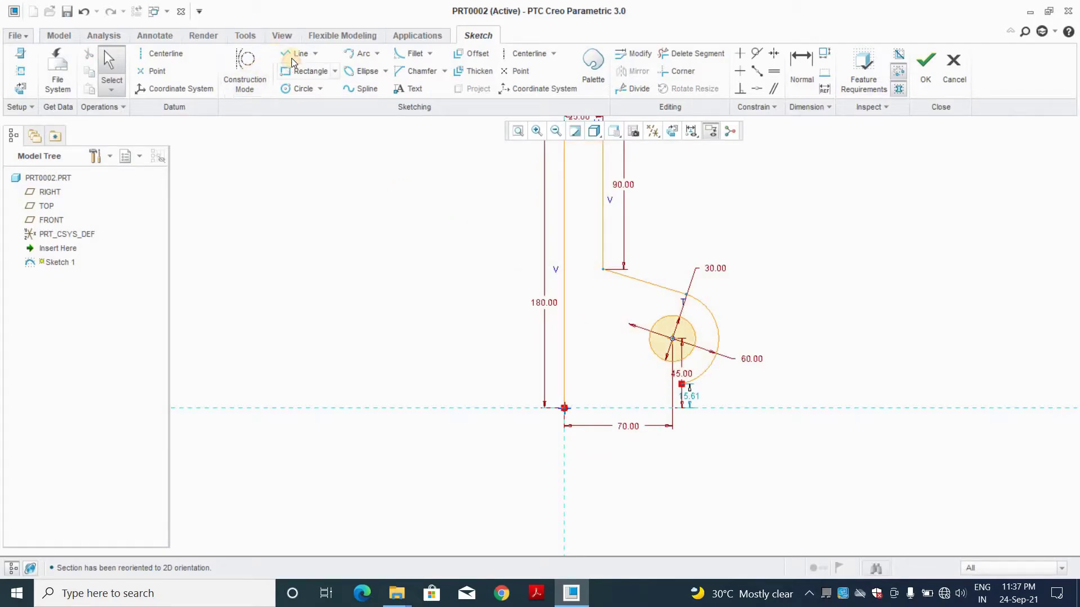
- Draw a new line from the origin to the arc's end to close the profile
{"action": "left_click", "coordinate": [293, 53]}
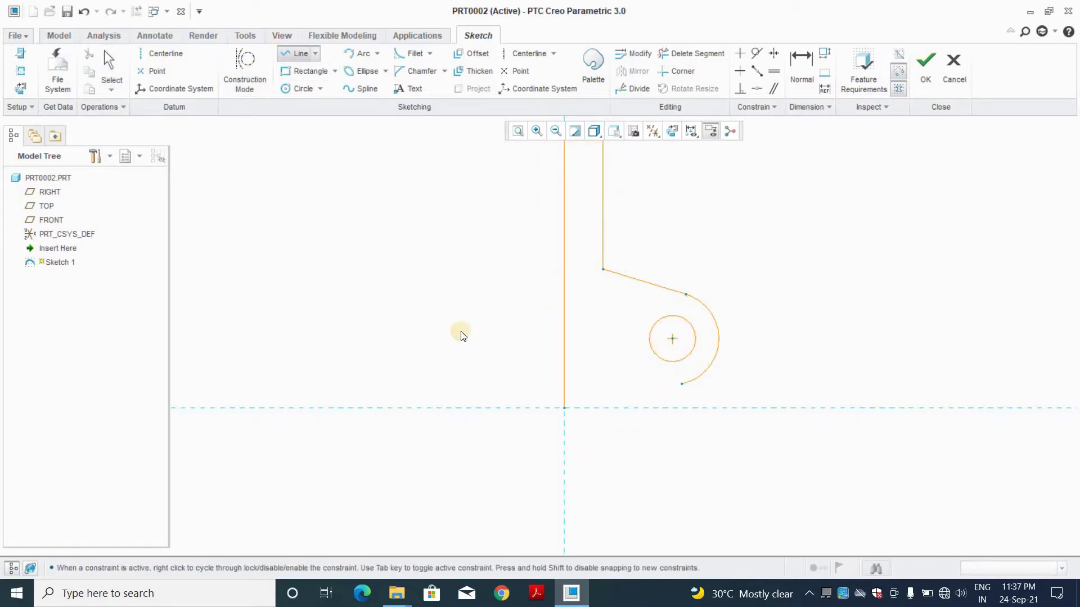
{"action": "left_click", "coordinate": [603, 414]}
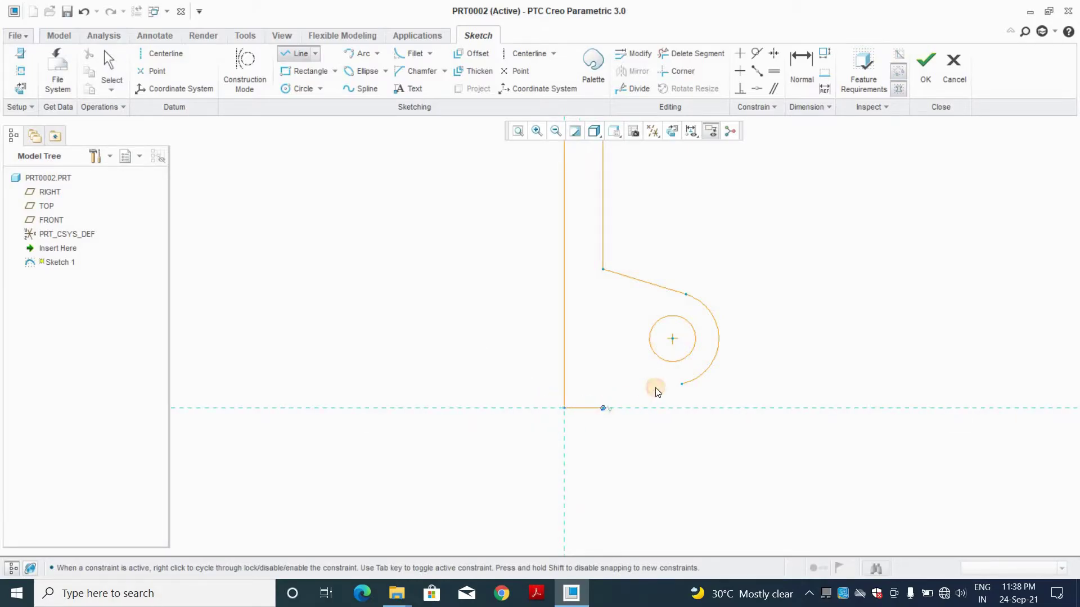
{"action": "left_click", "coordinate": [685, 382]}
{"action": "scroll", "coordinate": [677, 421], "scroll_direction": "down", "scroll_amount": 4}
{"action": "scroll", "coordinate": [650, 392], "scroll_direction": "down", "scroll_amount": 4}
{"action": "scroll", "coordinate": [640, 330], "scroll_direction": "down", "scroll_amount": 4}
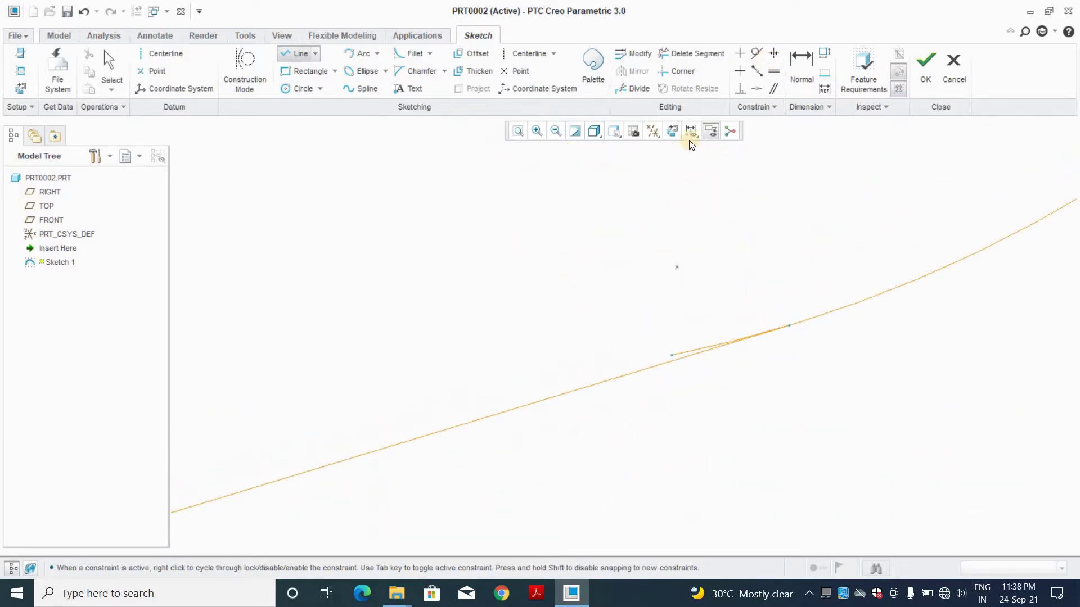
- Trim the small overlap at the upper tangent crossing and finish the sketch
{"action": "left_click", "coordinate": [703, 57]}
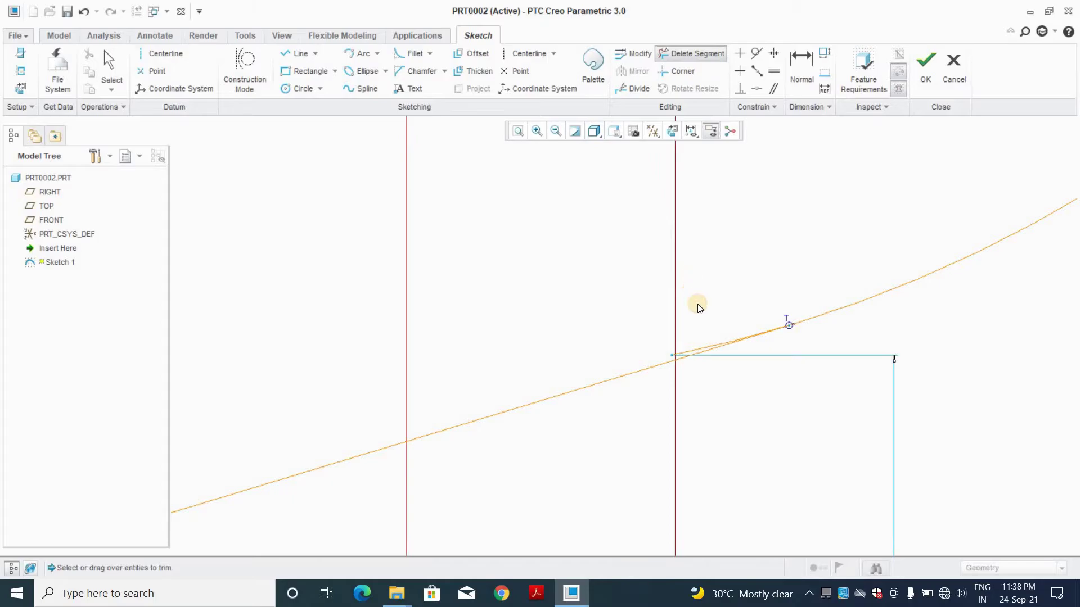
{"action": "left_click_drag", "start_coordinate": [692, 358], "coordinate": [697, 321]}
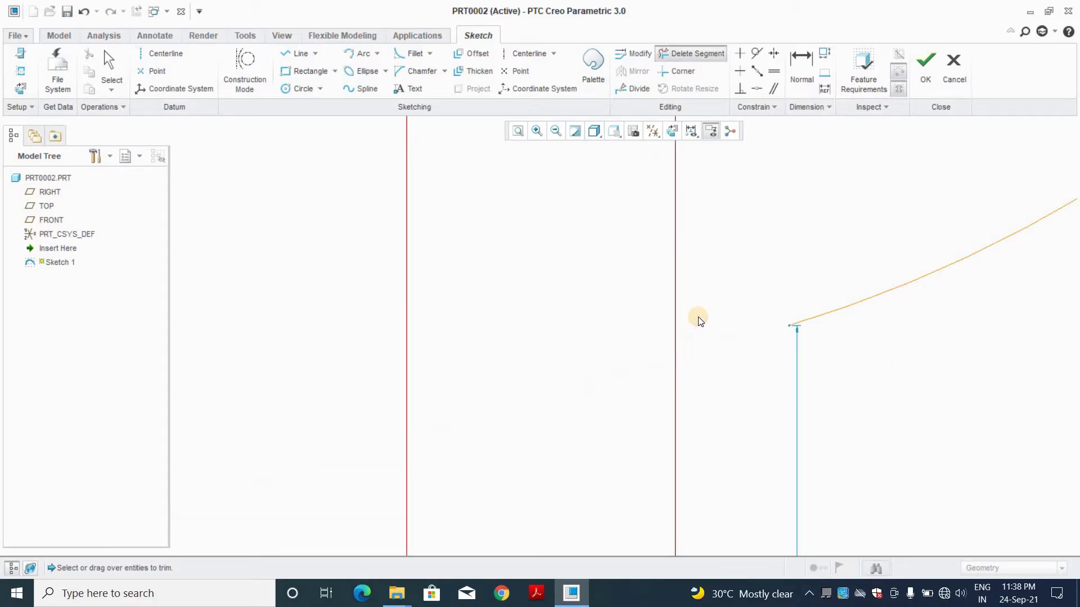
{"action": "key", "text": "ctrl+z"}
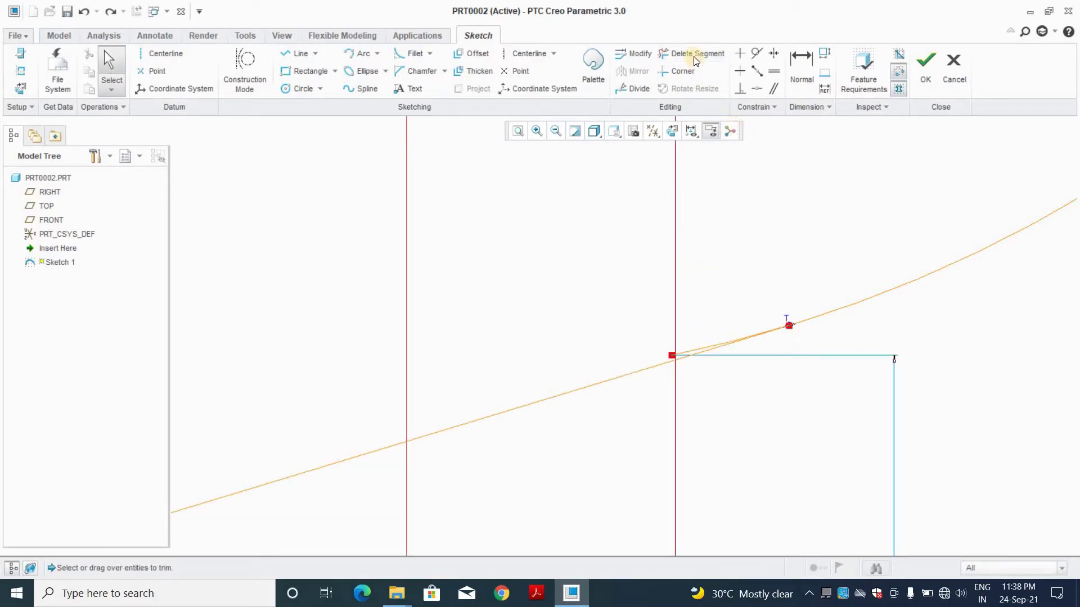
{"action": "left_click", "coordinate": [693, 56]}
{"action": "left_click_drag", "start_coordinate": [703, 292], "coordinate": [691, 351]}
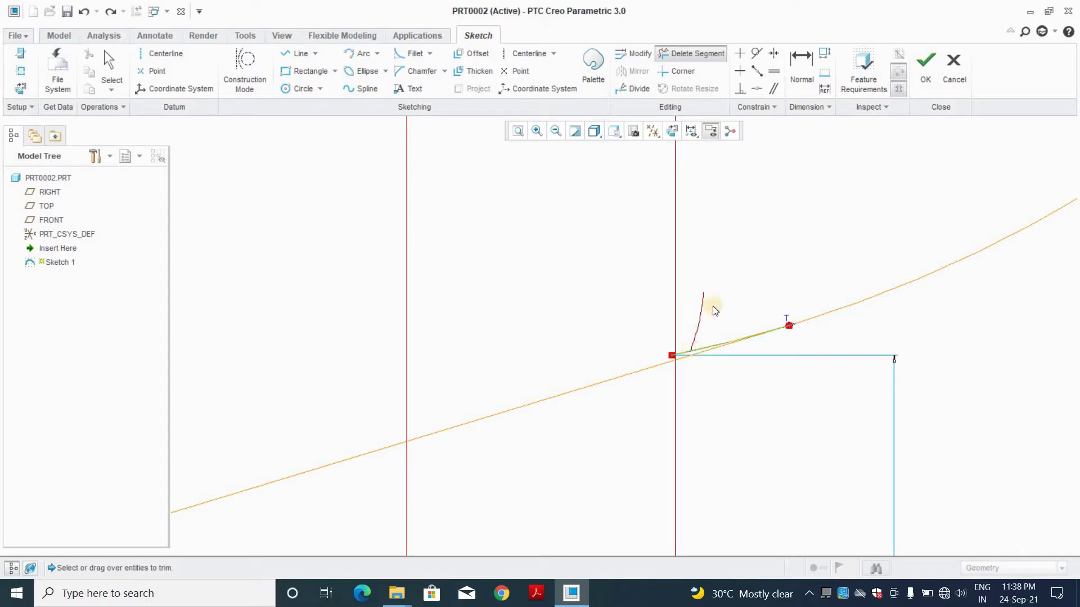
{"action": "scroll", "coordinate": [725, 276], "scroll_direction": "up", "scroll_amount": 5}
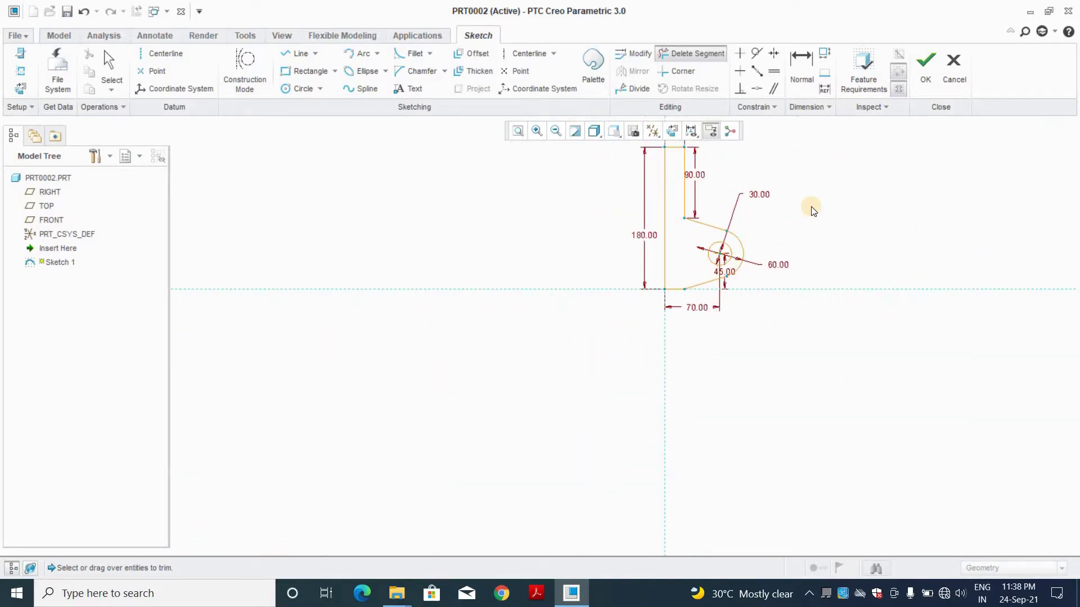
{"action": "middle_click", "coordinate": [751, 202]}
{"action": "scroll", "coordinate": [750, 203], "scroll_direction": "down", "scroll_amount": 5}
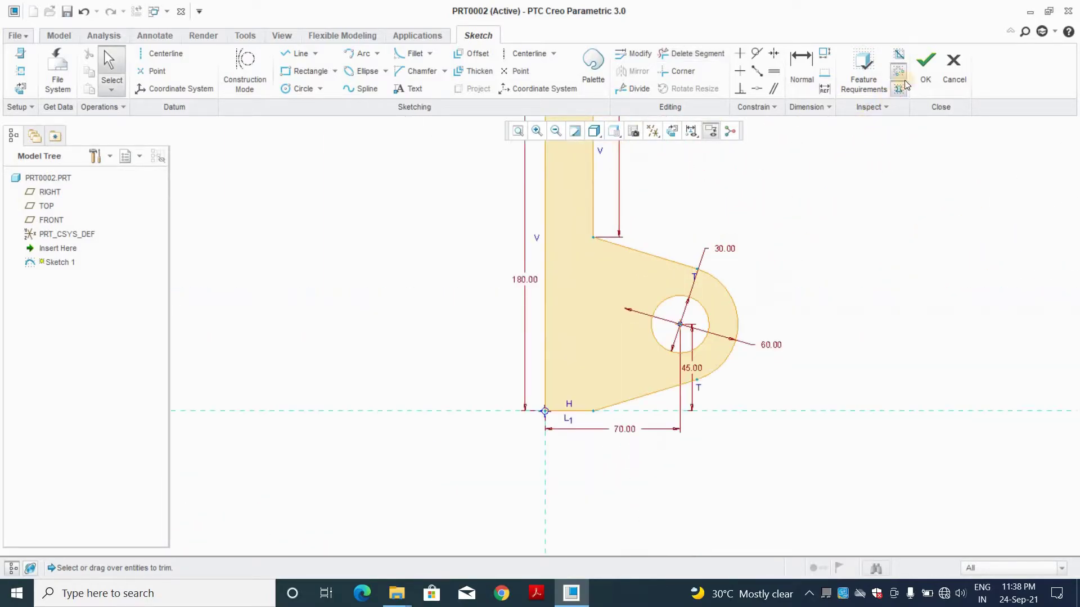
{"action": "left_click", "coordinate": [919, 68]}
{"action": "mouse_move", "coordinate": [727, 228]}
{"action": "middle_mouse_down"}
{"action": "mouse_move", "coordinate": [680, 238]}
{"action": "mouse_move", "coordinate": [598, 385]}
{"action": "middle_mouse_up"}
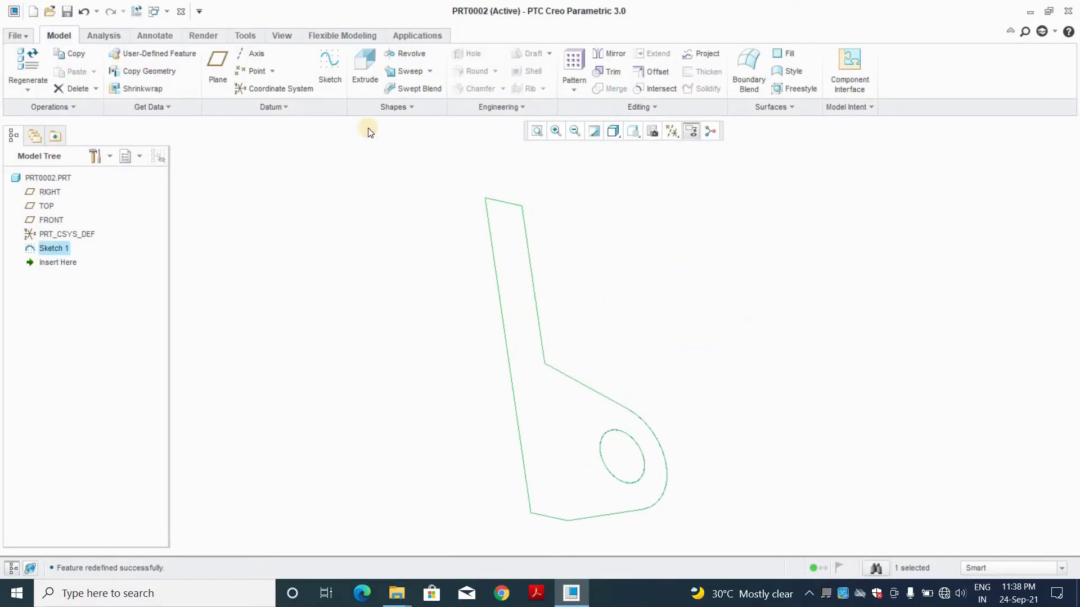
- Extrude the bracket profile to a depth of 85 as Extrude 1
{"action": "left_click", "coordinate": [365, 67]}
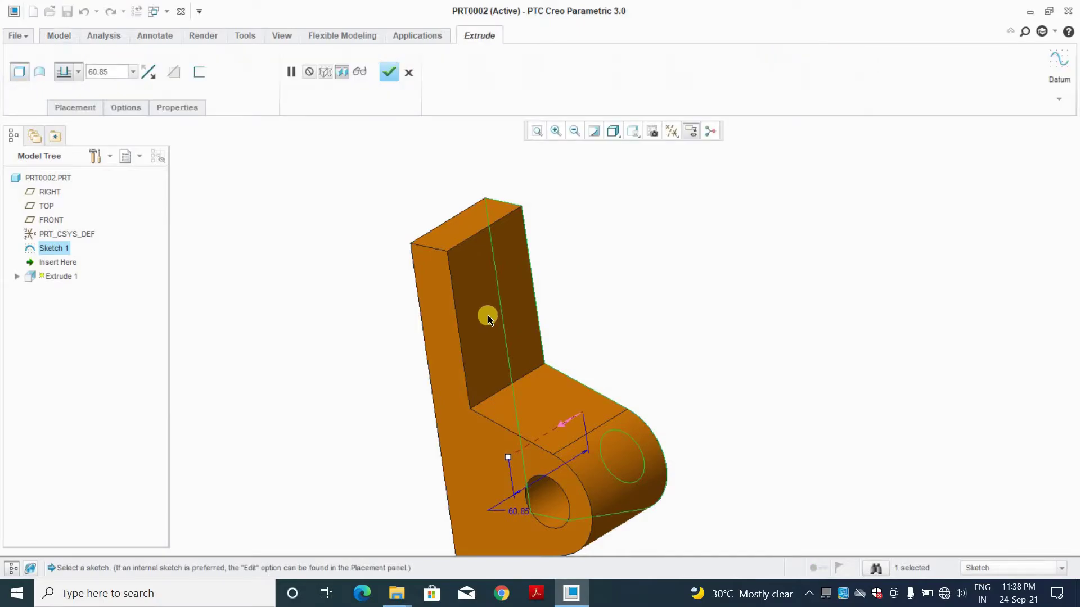
{"action": "middle_click_drag", "start_coordinate": [586, 324], "coordinate": [601, 300], "text": "shift"}
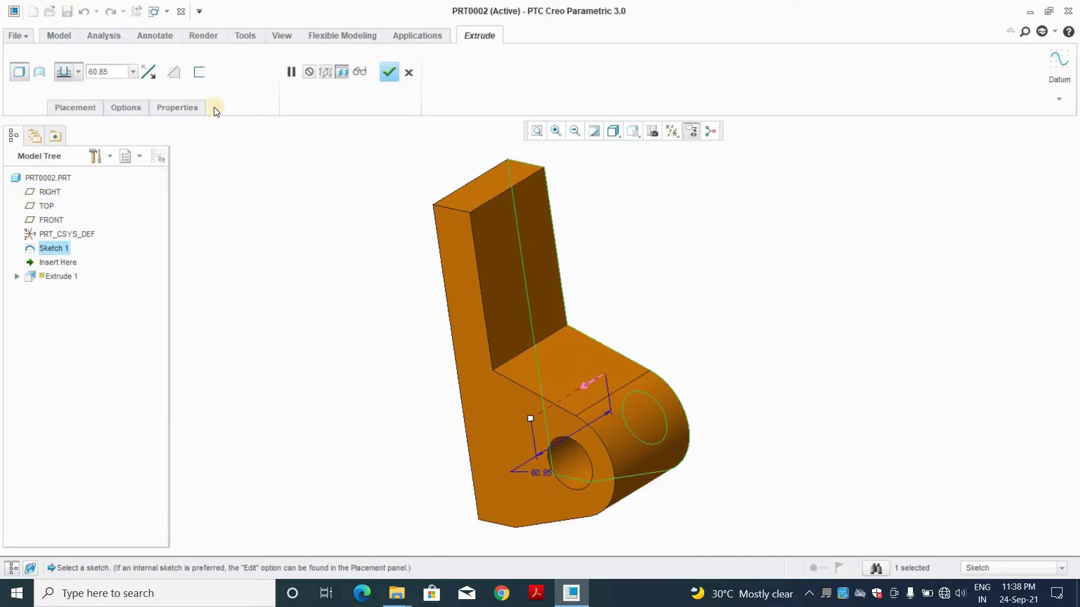
{"action": "left_click", "coordinate": [69, 62]}
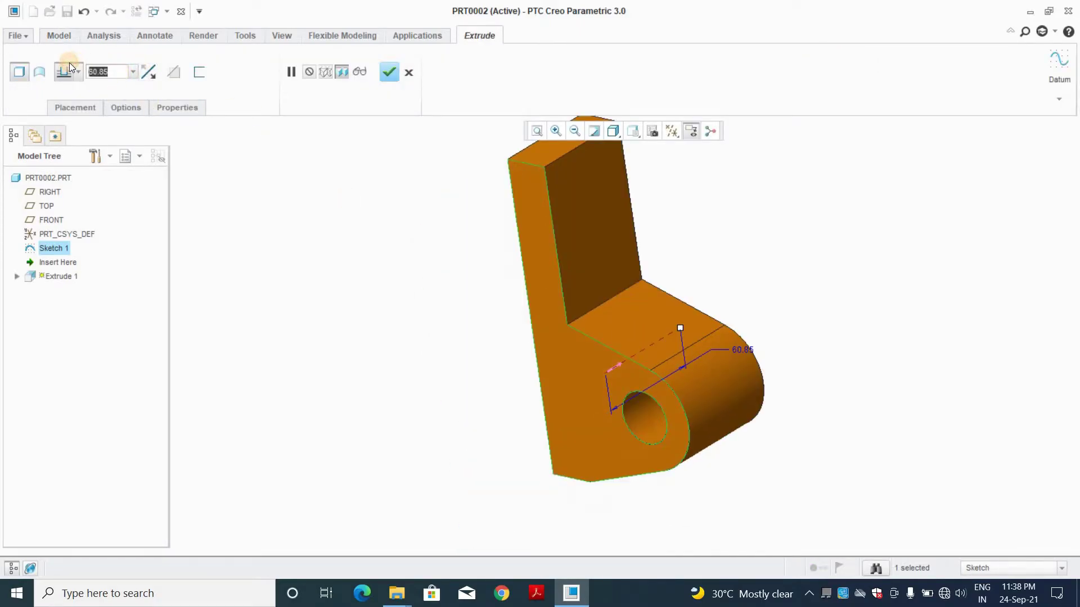
{"action": "type", "text": "85"}
{"action": "key", "text": "Return"}
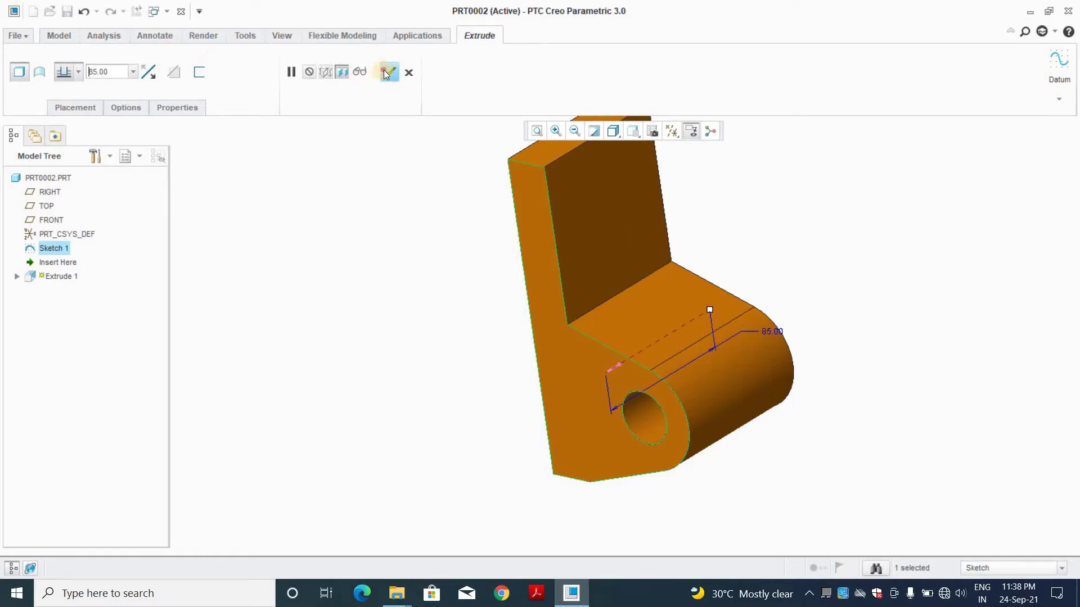
{"action": "left_click", "coordinate": [386, 74]}
{"action": "mouse_move", "coordinate": [487, 316]}
{"action": "middle_mouse_down"}
{"action": "mouse_move", "coordinate": [489, 353]}
{"action": "mouse_move", "coordinate": [550, 486]}
{"action": "middle_mouse_up"}
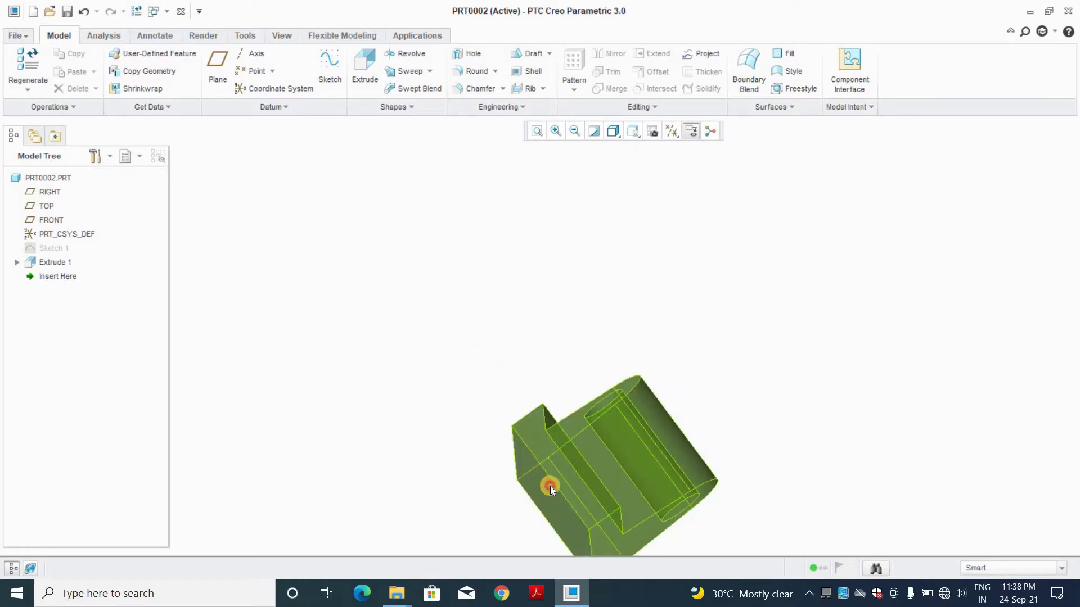
{"action": "left_click", "coordinate": [550, 486]}
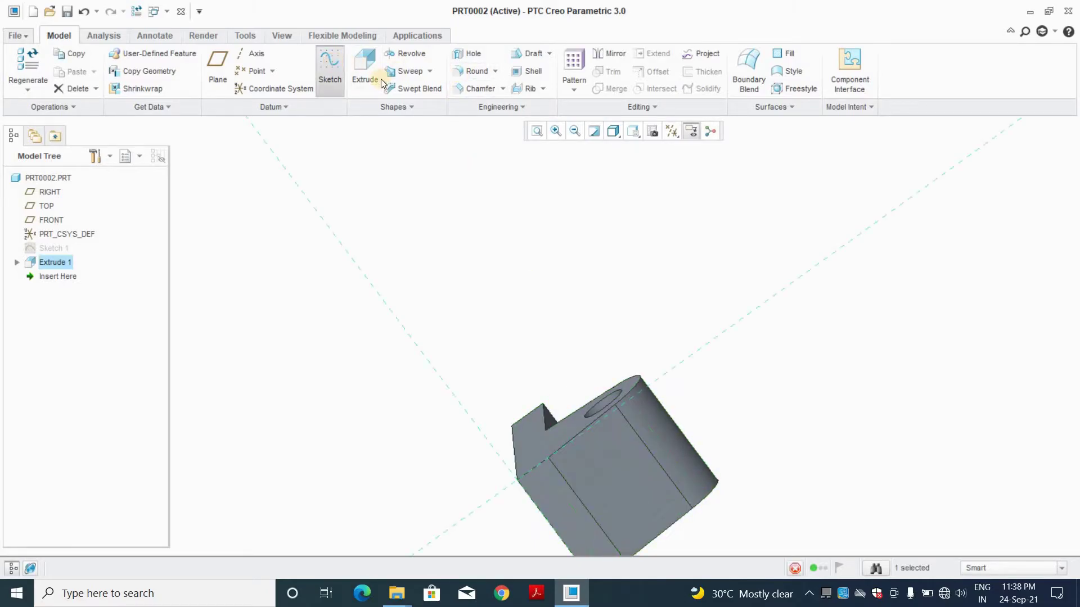
- Sketch a 55 high rectangle on the bracket's side face
{"action": "left_click", "coordinate": [330, 72]}
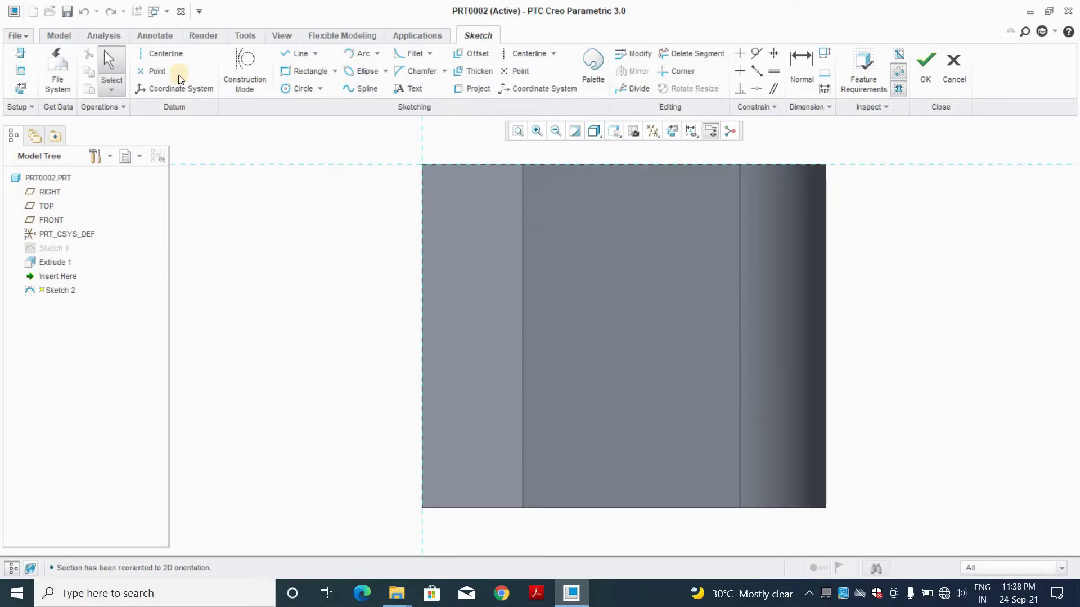
{"action": "left_click", "coordinate": [298, 72]}
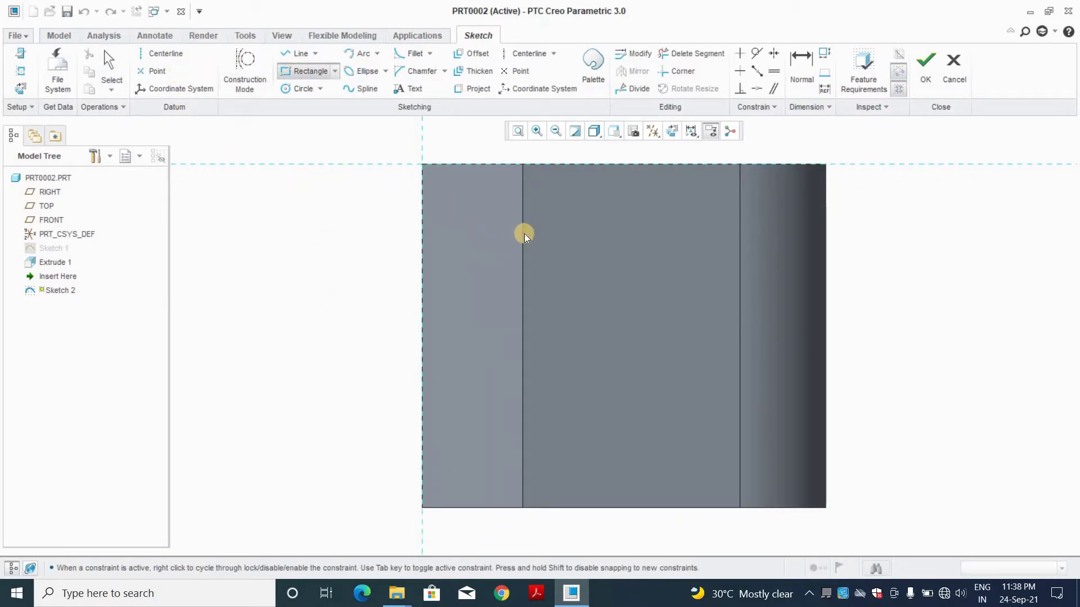
{"action": "left_click", "coordinate": [526, 214]}
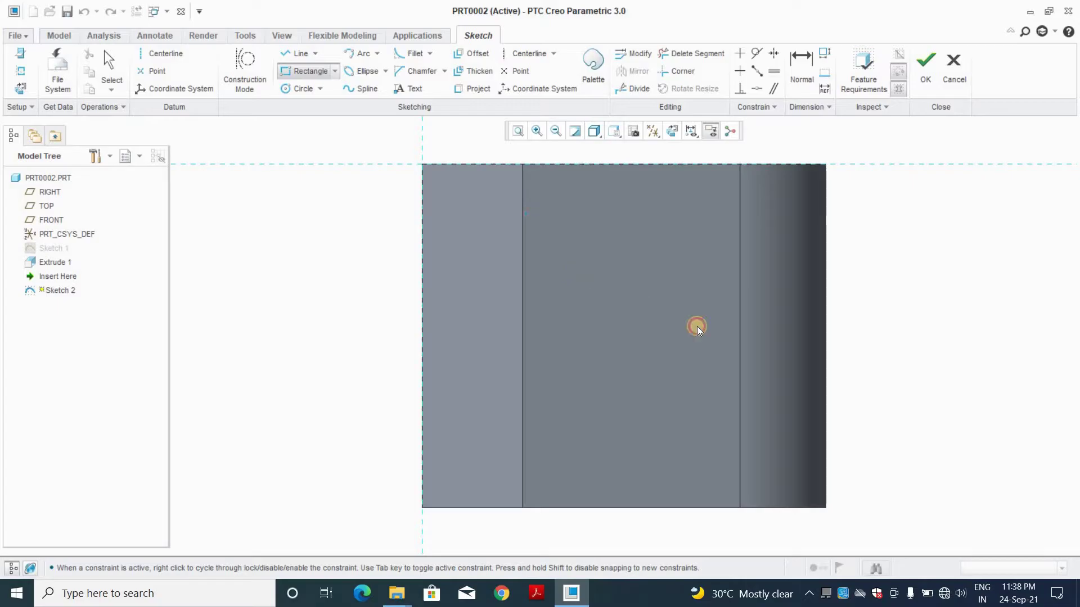
{"action": "left_click", "coordinate": [880, 427]}
{"action": "middle_click", "coordinate": [916, 370]}
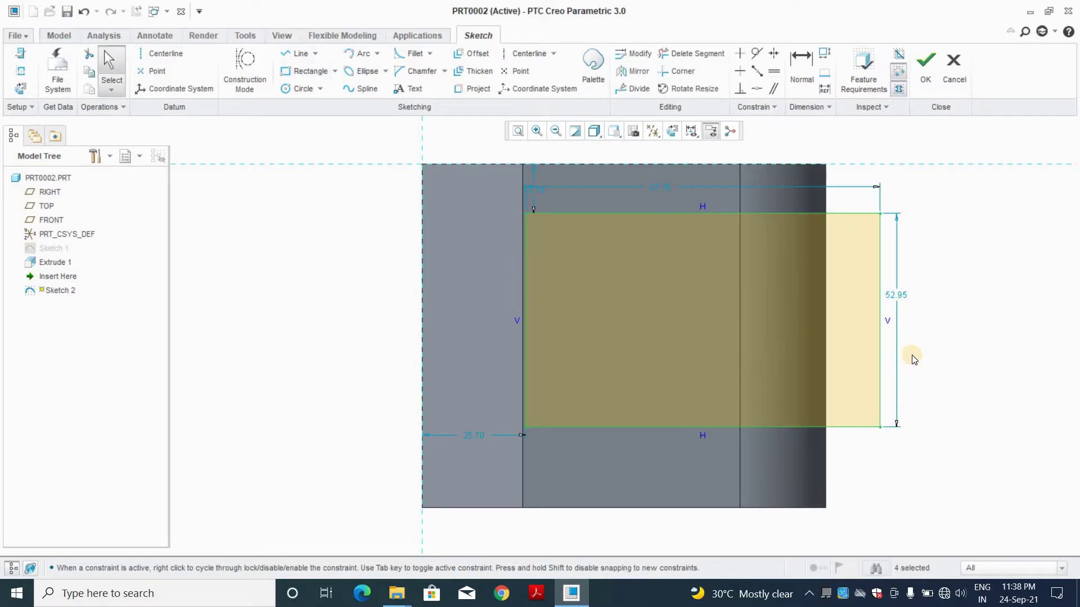
{"action": "double_click", "coordinate": [895, 293]}
{"action": "key", "text": "Return"}
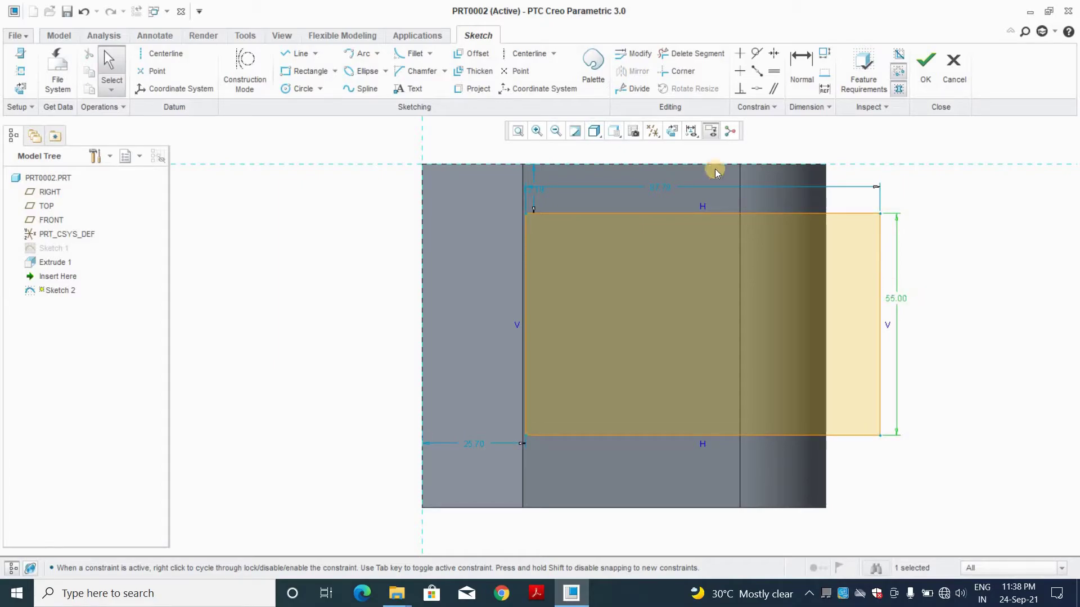
- Dimension the rectangle's top edge 15 below the part's top edge
{"action": "left_click", "coordinate": [802, 67]}
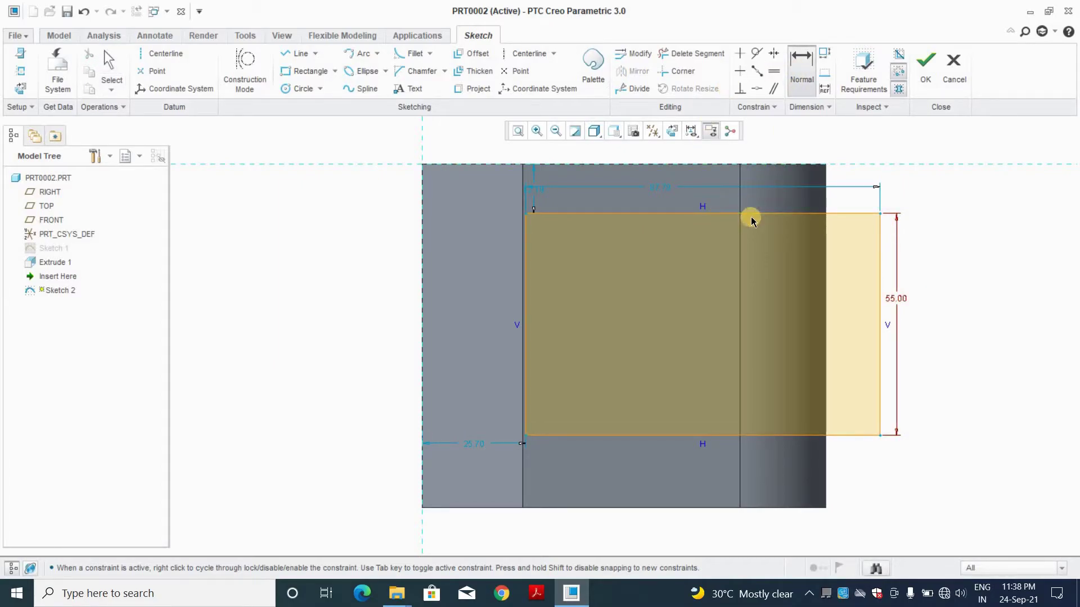
{"action": "left_click", "coordinate": [752, 214]}
{"action": "left_click", "coordinate": [778, 167]}
{"action": "middle_click", "coordinate": [861, 184]}
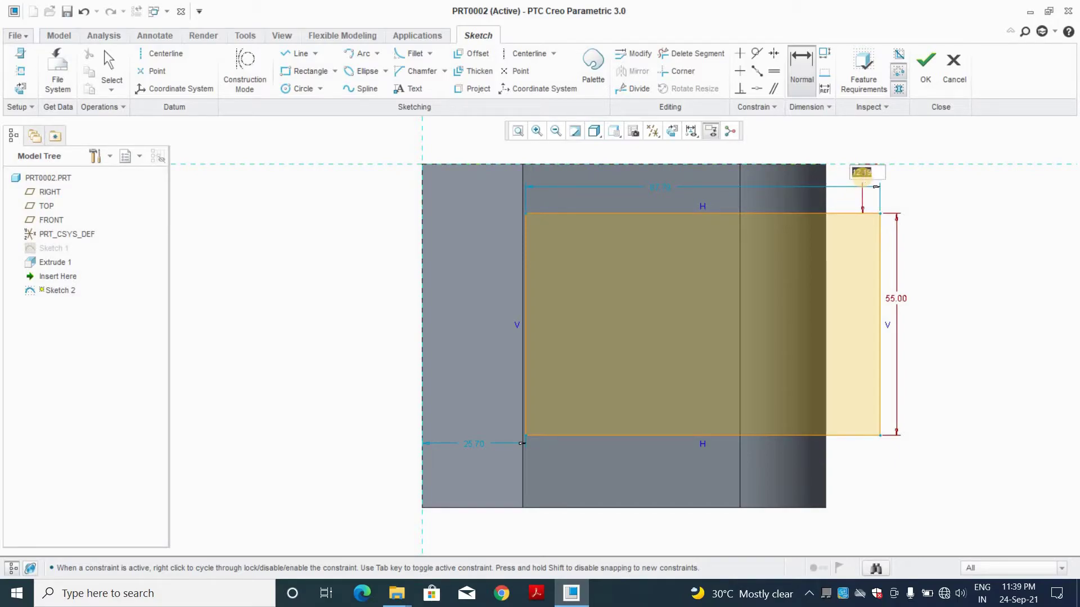
{"action": "type", "text": "15"}
{"action": "key", "text": "Return"}
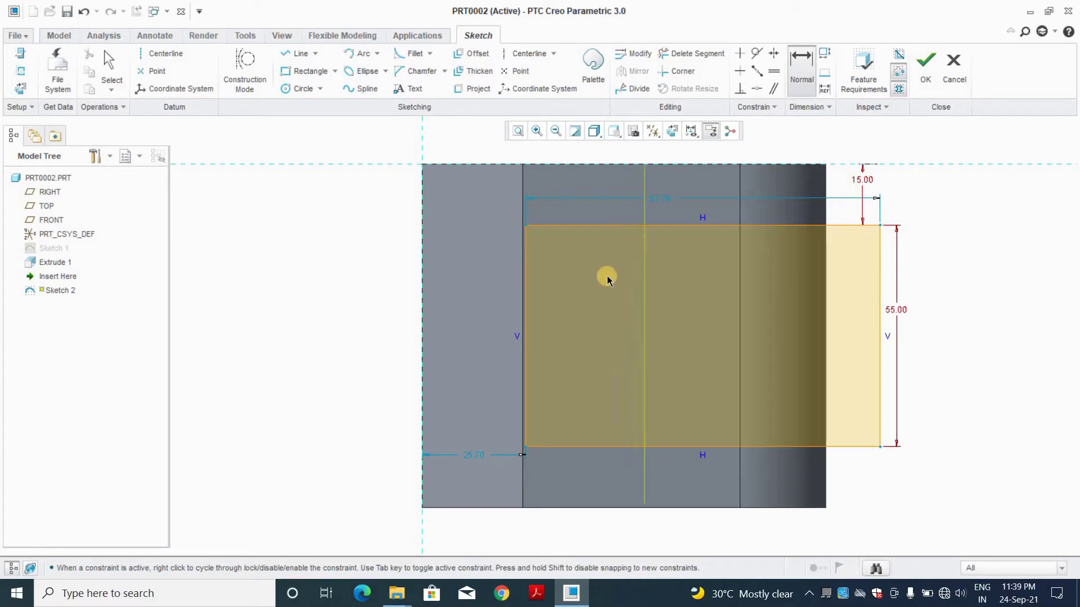
- Add an angular dimension from the hole's edge to the rectangle, then delete it as conflicting
{"action": "mouse_move", "coordinate": [579, 200]}
{"action": "middle_mouse_down"}
{"action": "mouse_move", "coordinate": [595, 208]}
{"action": "mouse_move", "coordinate": [623, 332]}
{"action": "middle_mouse_up"}
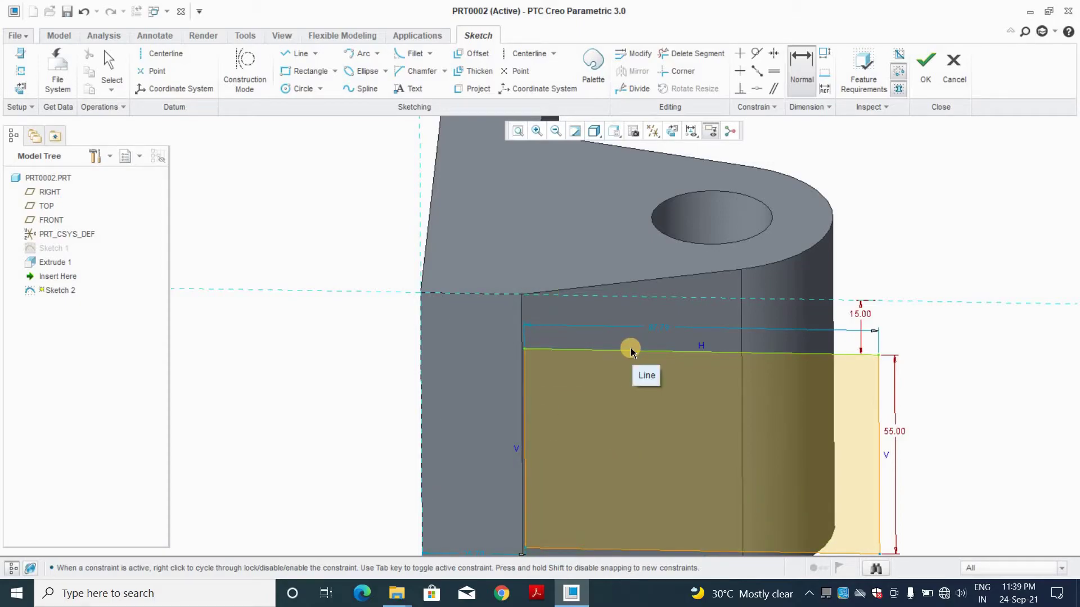
{"action": "left_click", "coordinate": [715, 194]}
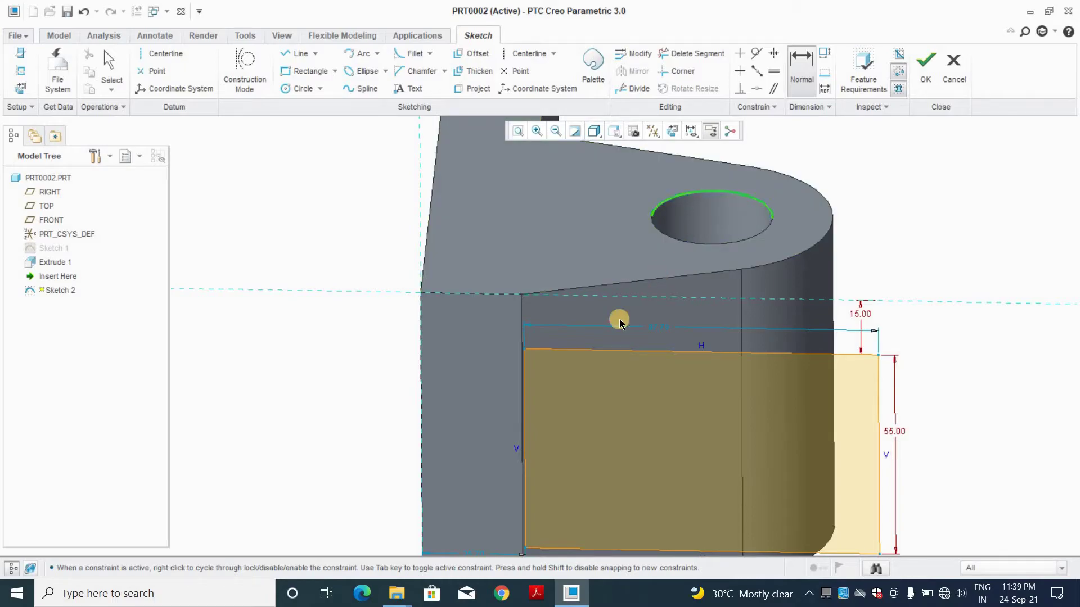
{"action": "left_click", "coordinate": [522, 382]}
{"action": "middle_click", "coordinate": [585, 257]}
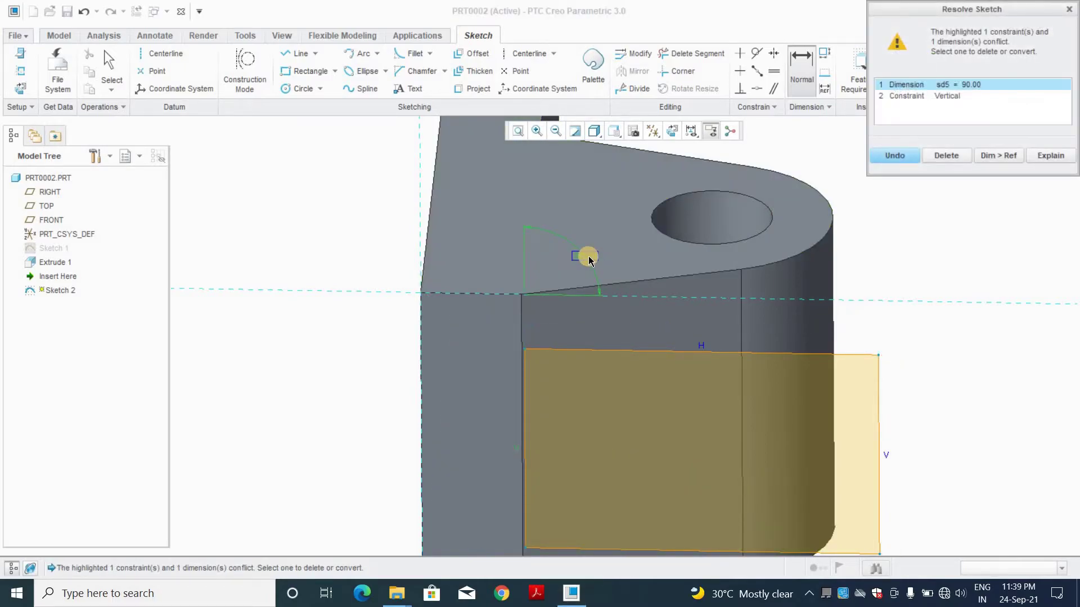
{"action": "left_click", "coordinate": [950, 156]}
{"action": "scroll", "coordinate": [892, 206], "scroll_direction": "down", "scroll_amount": 3}
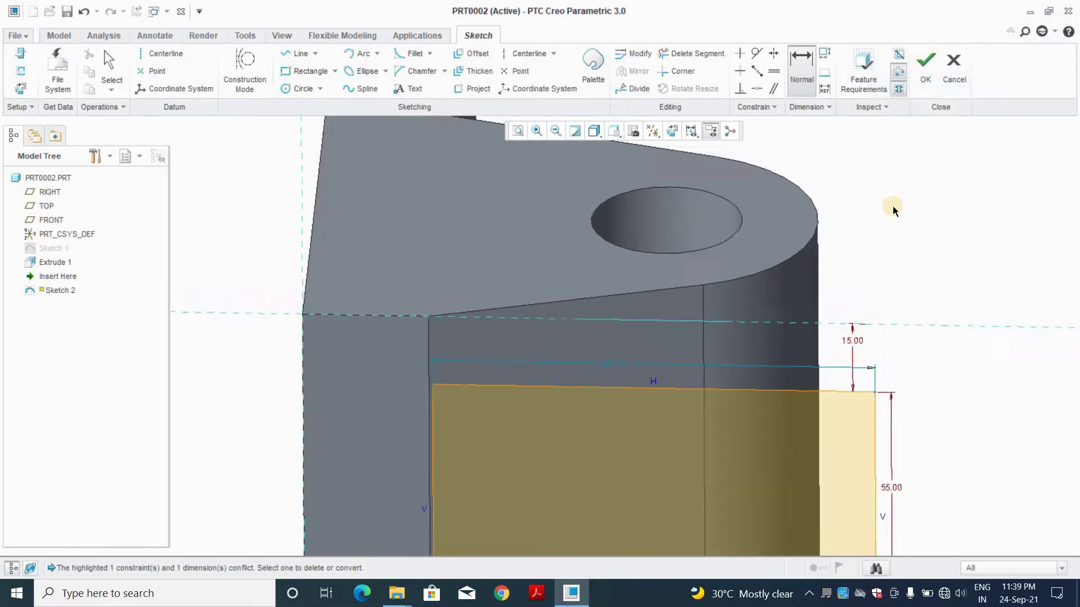
{"action": "mouse_move", "coordinate": [850, 253]}
{"action": "middle_mouse_down"}
{"action": "mouse_move", "coordinate": [862, 166]}
{"action": "mouse_move", "coordinate": [810, 261]}
{"action": "mouse_move", "coordinate": [819, 245]}
{"action": "mouse_move", "coordinate": [808, 222]}
{"action": "mouse_move", "coordinate": [687, 309]}
{"action": "mouse_move", "coordinate": [651, 295]}
{"action": "middle_mouse_up"}
{"action": "scroll", "coordinate": [818, 253], "scroll_direction": "down", "scroll_amount": 3}
{"action": "scroll", "coordinate": [817, 248], "scroll_direction": "up", "scroll_amount": 5}
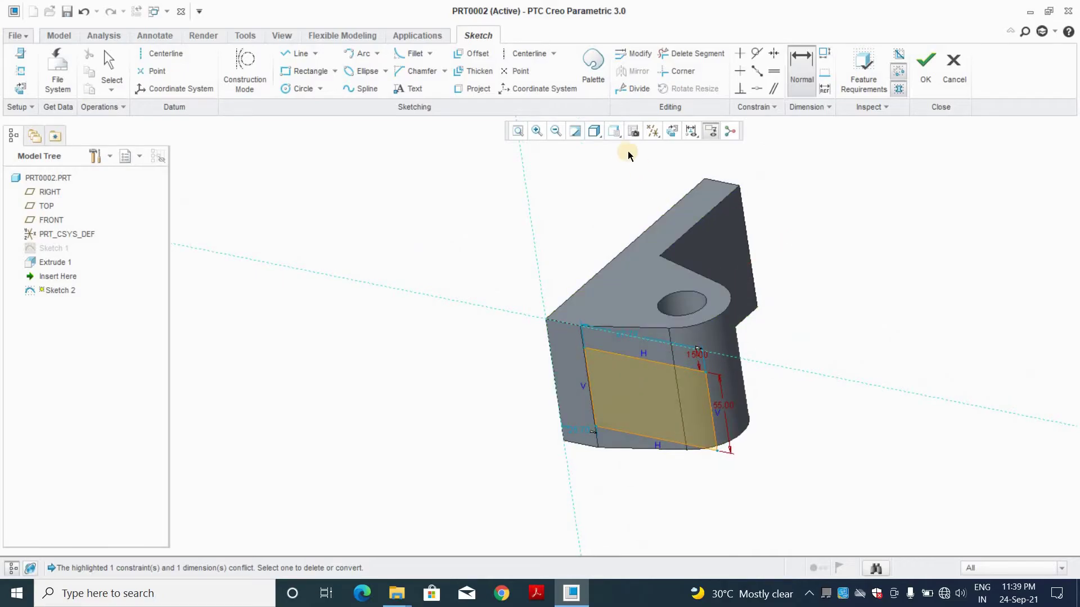
- View the sketch flat and dimension the rectangle's left side 25 from the edge
{"action": "left_click", "coordinate": [671, 132]}
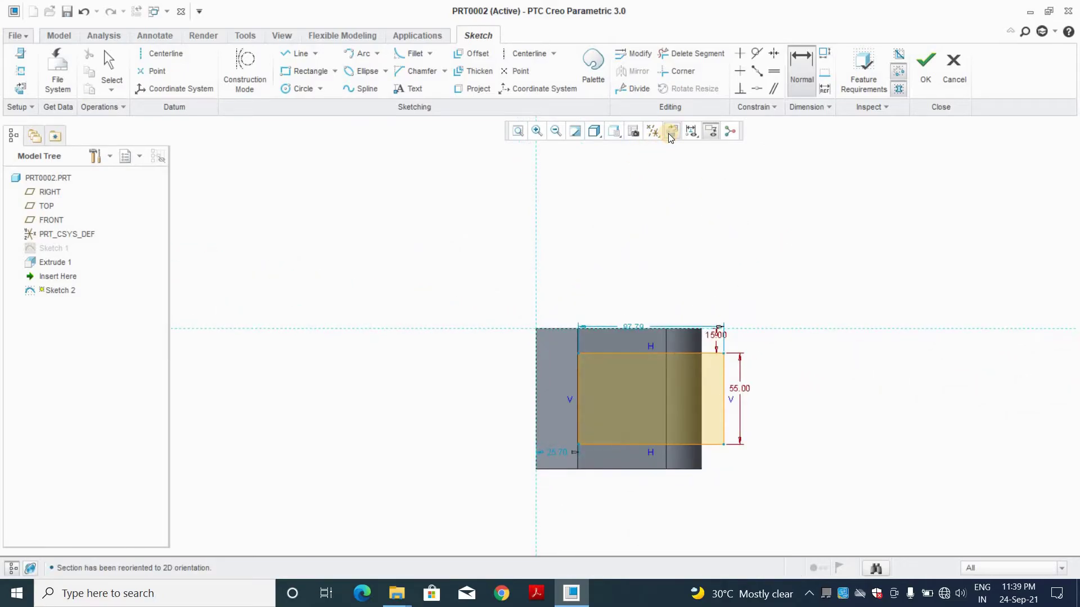
{"action": "scroll", "coordinate": [641, 356], "scroll_direction": "down", "scroll_amount": 3}
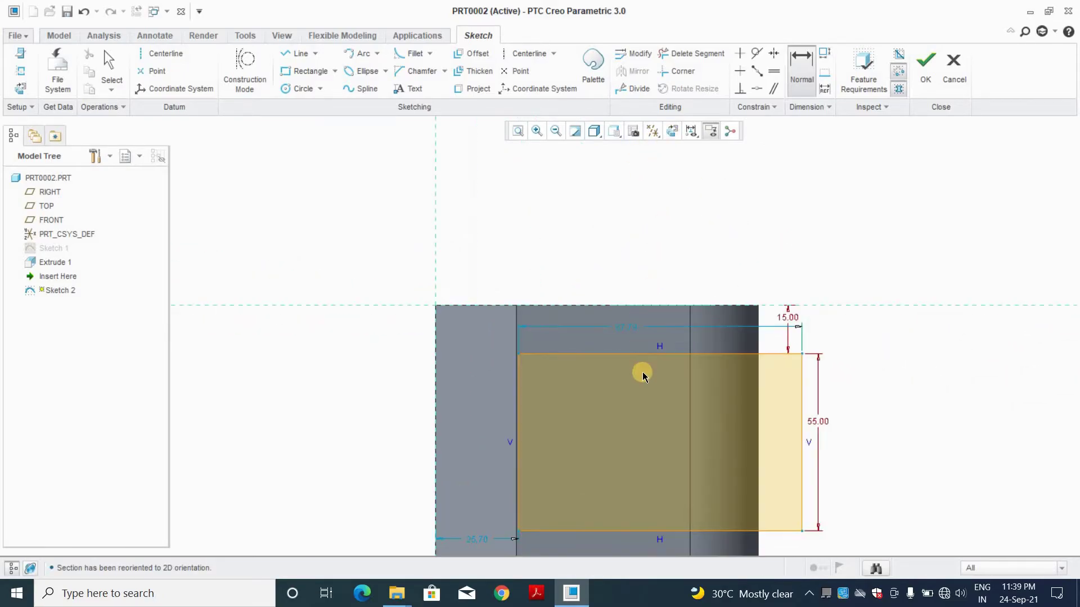
{"action": "middle_click_drag", "start_coordinate": [644, 391], "coordinate": [654, 310], "text": "shift"}
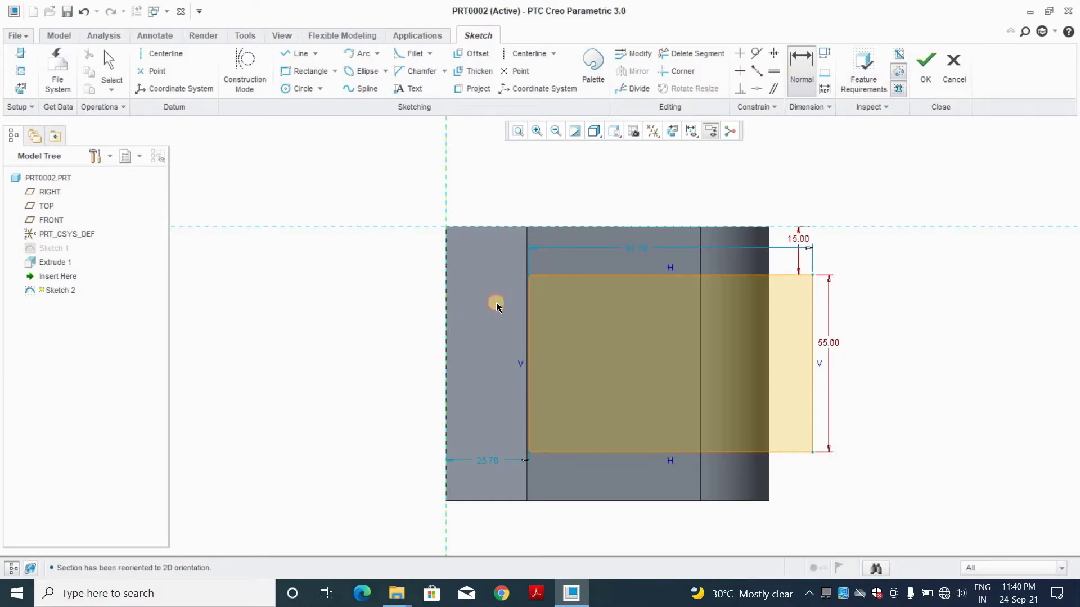
{"action": "left_click", "coordinate": [528, 303]}
{"action": "middle_click", "coordinate": [492, 182]}
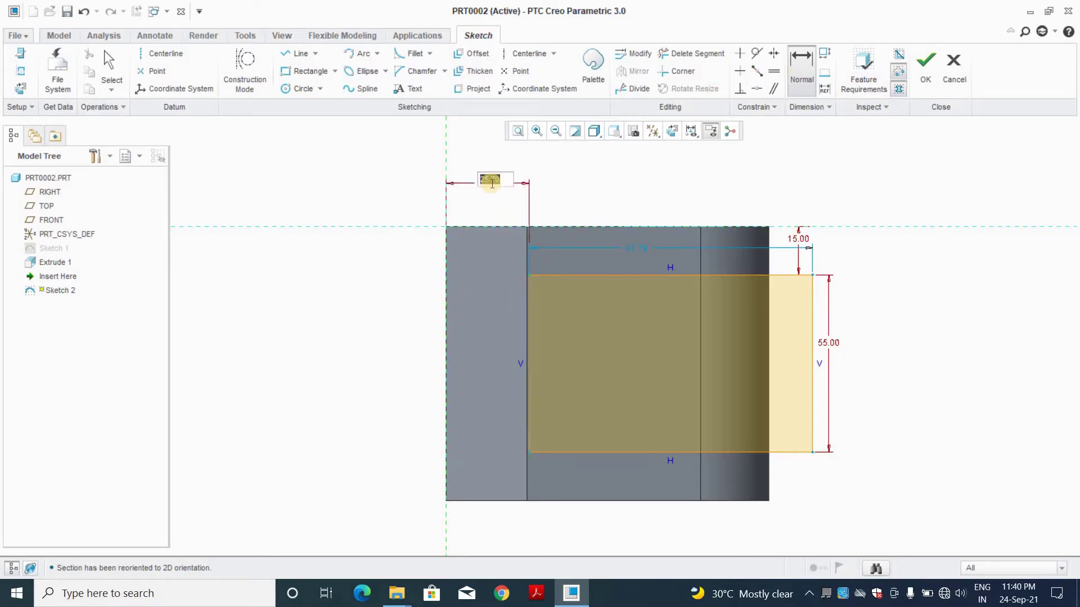
{"action": "type", "text": "25"}
{"action": "key", "text": "Return"}
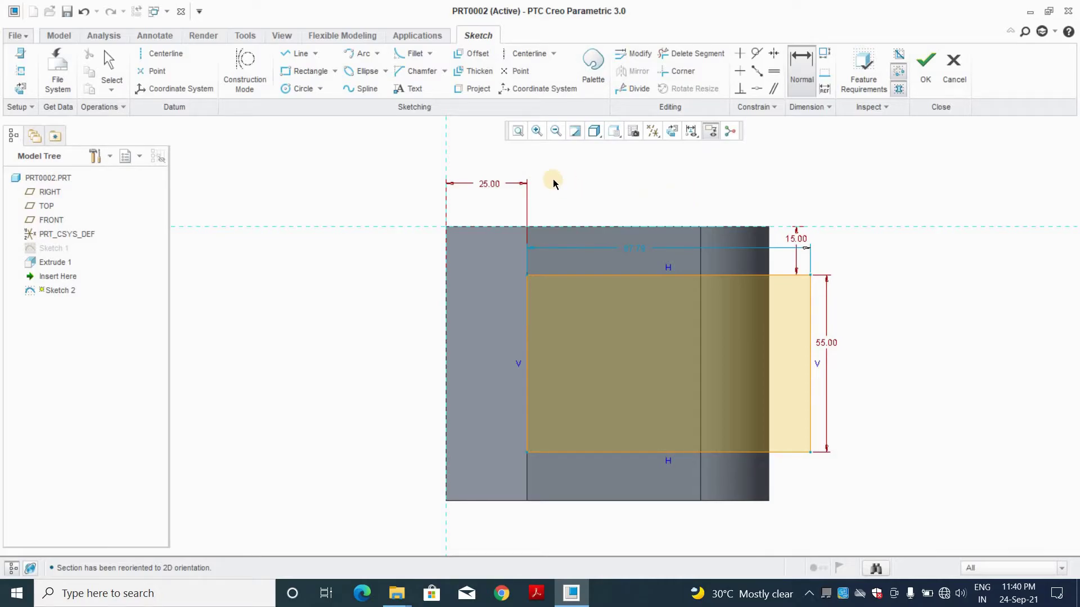
- Change the rectangle's left offset from 25 to 30, then to 50
{"action": "double_click", "coordinate": [488, 183]}
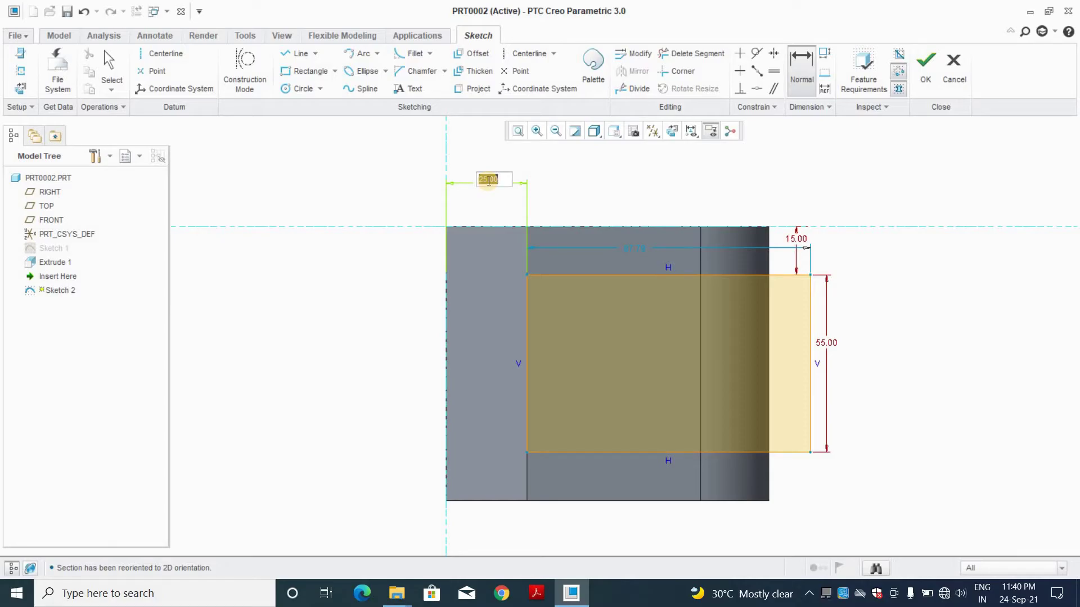
{"action": "type", "text": "30"}
{"action": "key", "text": "Return"}
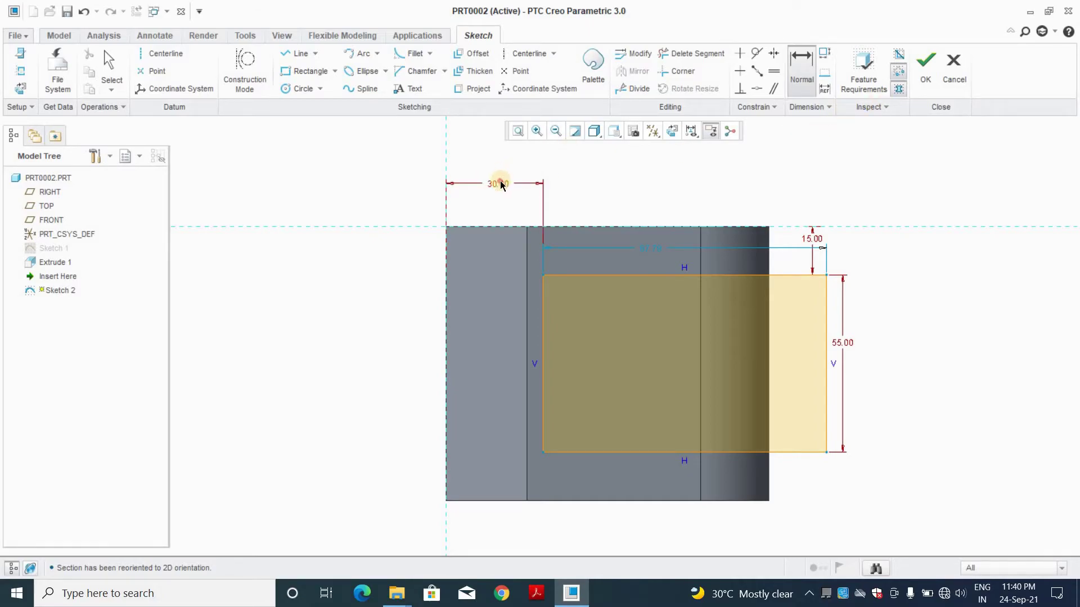
{"action": "double_click", "coordinate": [500, 181]}
{"action": "type", "text": "50"}
{"action": "key", "text": "Return"}
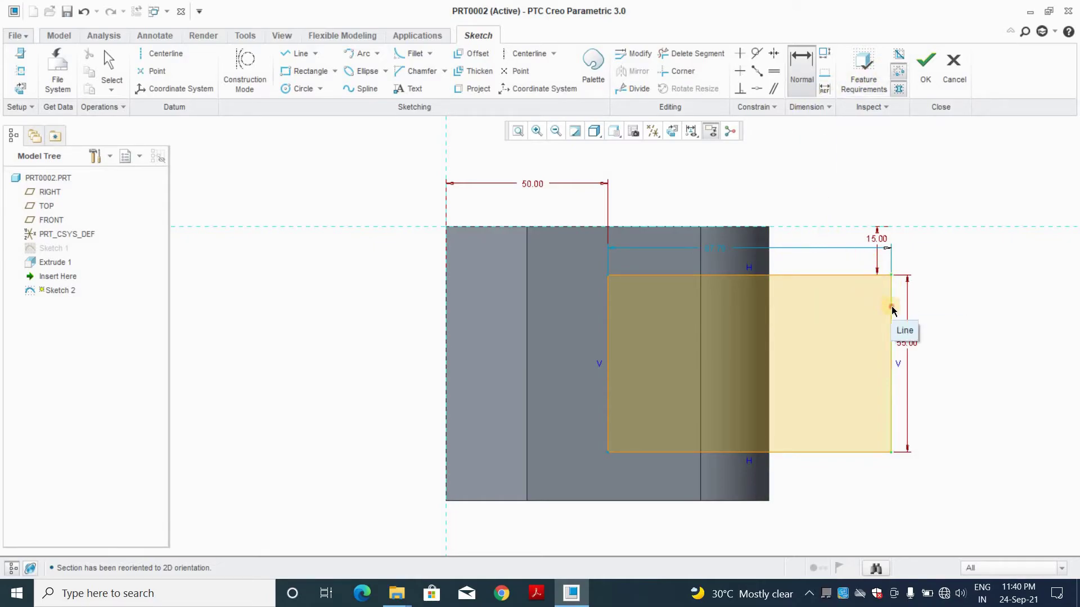
- Align the rectangle's right side with the part's right edge and finish the sketch
{"action": "left_click", "coordinate": [768, 257]}
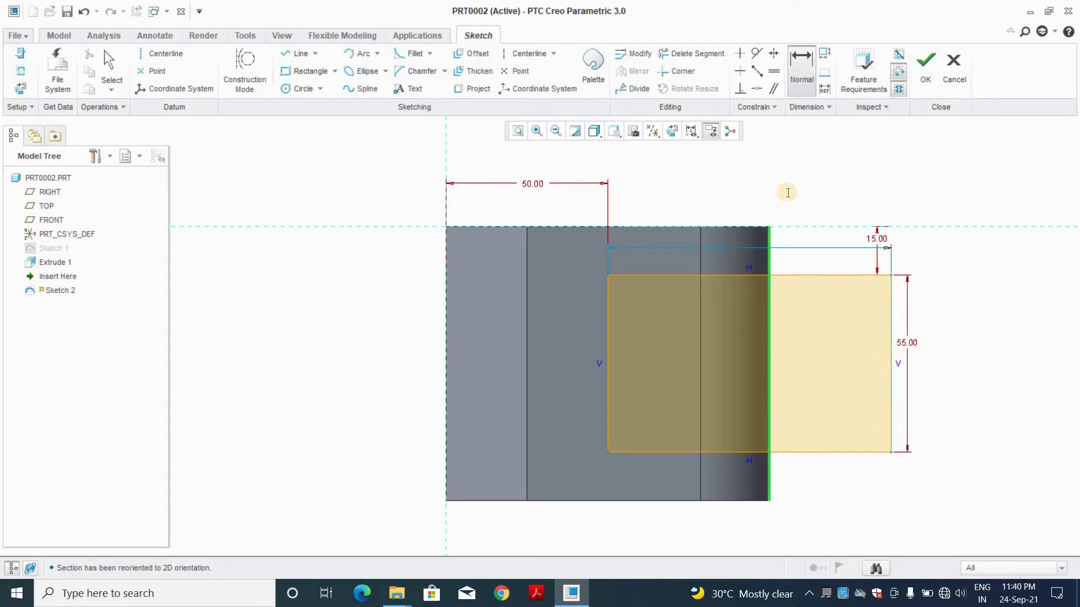
{"action": "middle_click", "coordinate": [789, 195]}
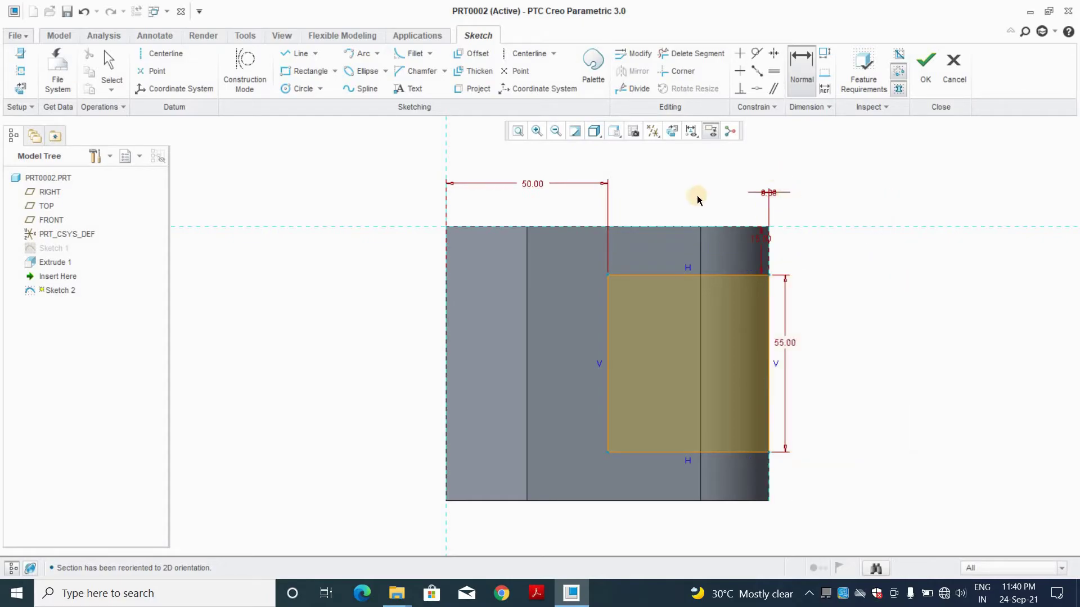
{"action": "mouse_move", "coordinate": [692, 197]}
{"action": "middle_mouse_down"}
{"action": "mouse_move", "coordinate": [659, 217]}
{"action": "mouse_move", "coordinate": [678, 113]}
{"action": "middle_mouse_up"}
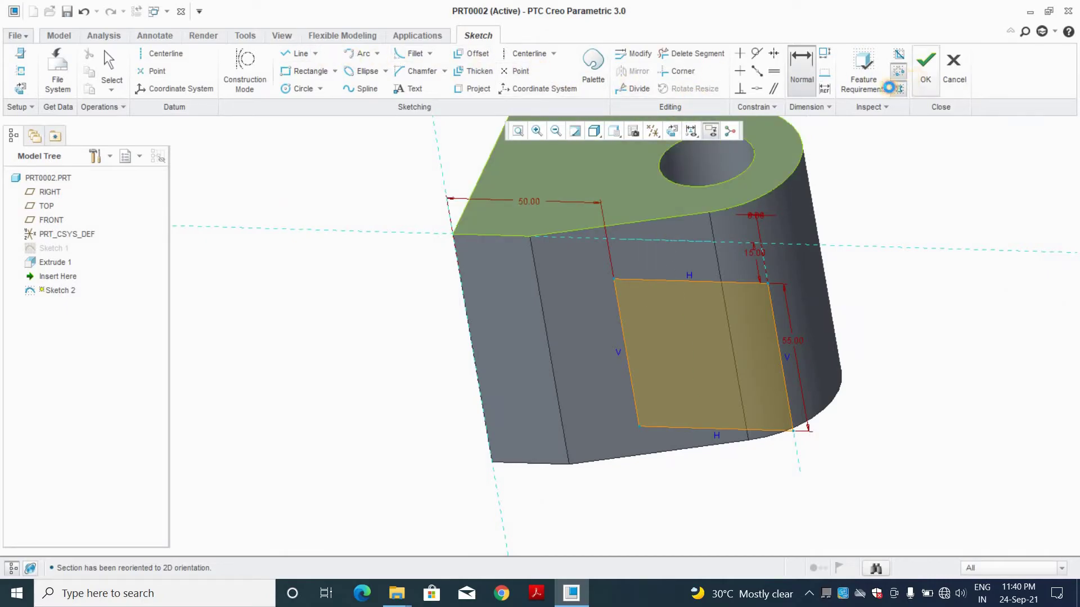
{"action": "left_click", "coordinate": [925, 70]}
- Extrude the slot sketch into the part as a Through All material cut
{"action": "left_click", "coordinate": [365, 70]}
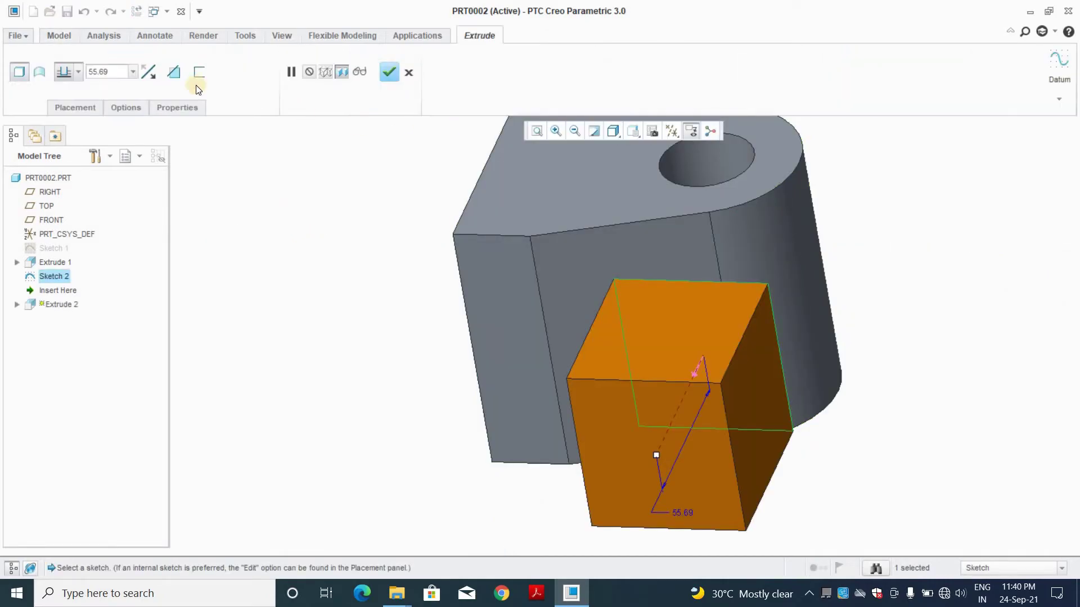
{"action": "left_click", "coordinate": [155, 79]}
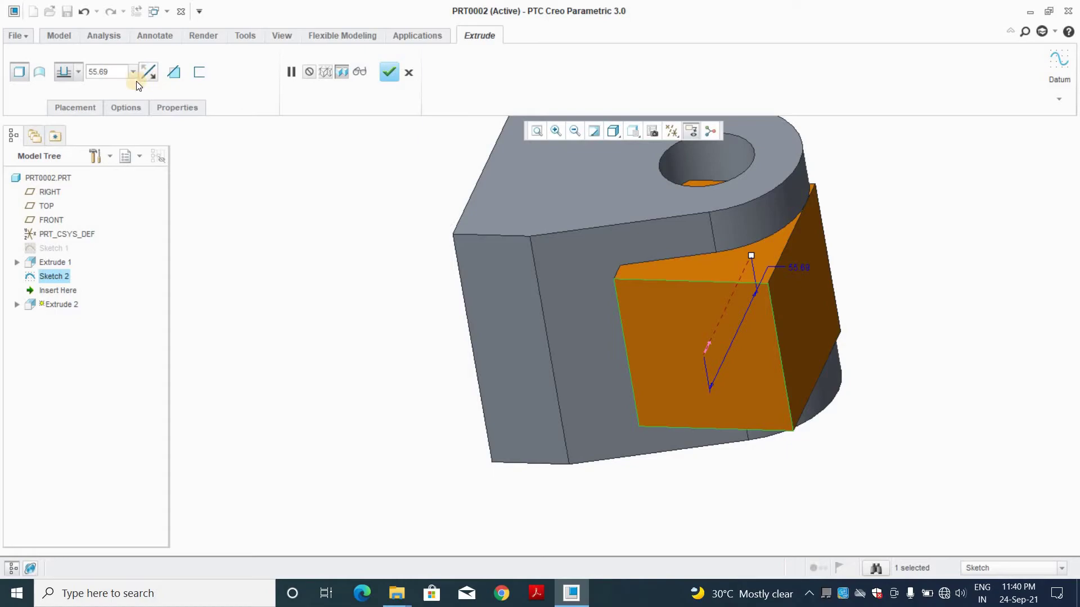
{"action": "left_click", "coordinate": [75, 71]}
{"action": "left_click", "coordinate": [64, 130]}
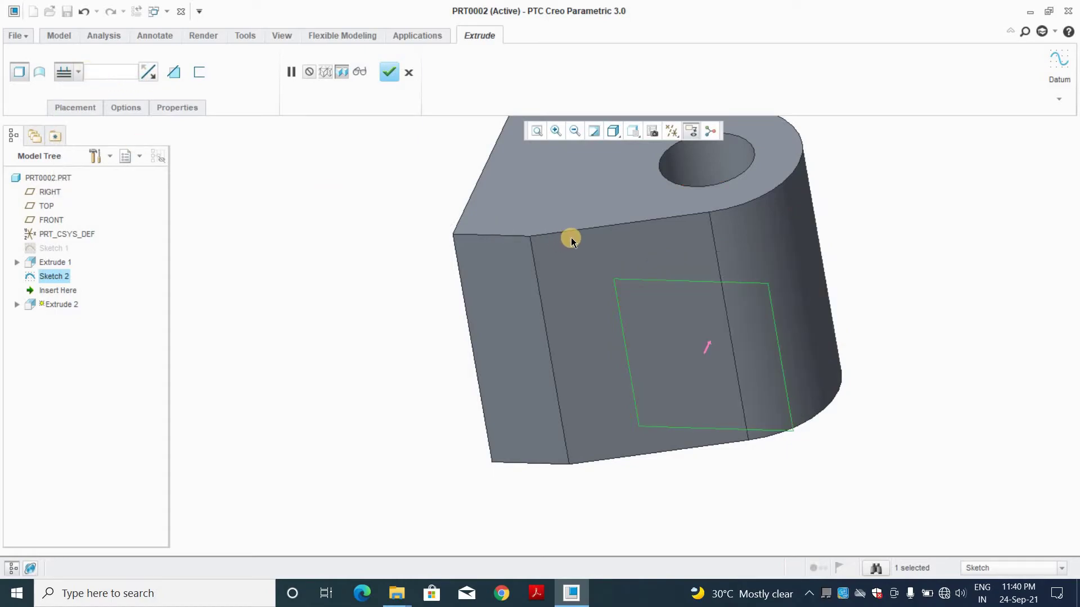
{"action": "left_click", "coordinate": [173, 72]}
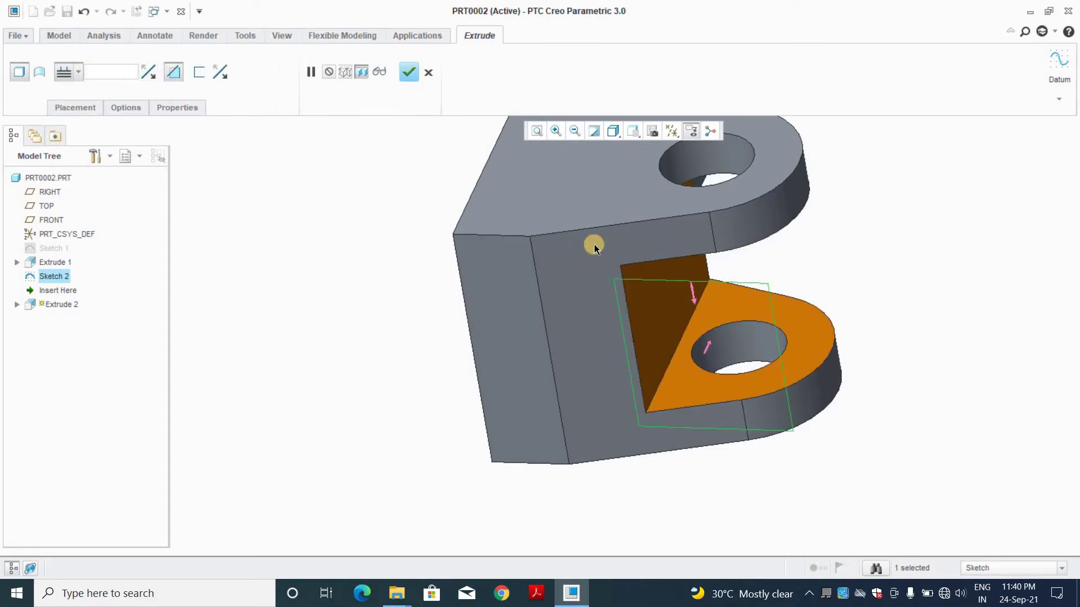
{"action": "mouse_move", "coordinate": [590, 241]}
{"action": "middle_mouse_down"}
{"action": "mouse_move", "coordinate": [528, 279]}
{"action": "mouse_move", "coordinate": [477, 285]}
{"action": "mouse_move", "coordinate": [453, 275]}
{"action": "mouse_move", "coordinate": [495, 285]}
{"action": "mouse_move", "coordinate": [566, 248]}
{"action": "middle_mouse_up"}
{"action": "mouse_move", "coordinate": [559, 312]}
{"action": "middle_mouse_down"}
{"action": "mouse_move", "coordinate": [555, 294]}
{"action": "mouse_move", "coordinate": [518, 291]}
{"action": "mouse_move", "coordinate": [540, 261]}
{"action": "mouse_move", "coordinate": [541, 281]}
{"action": "mouse_move", "coordinate": [534, 264]}
{"action": "middle_mouse_up"}
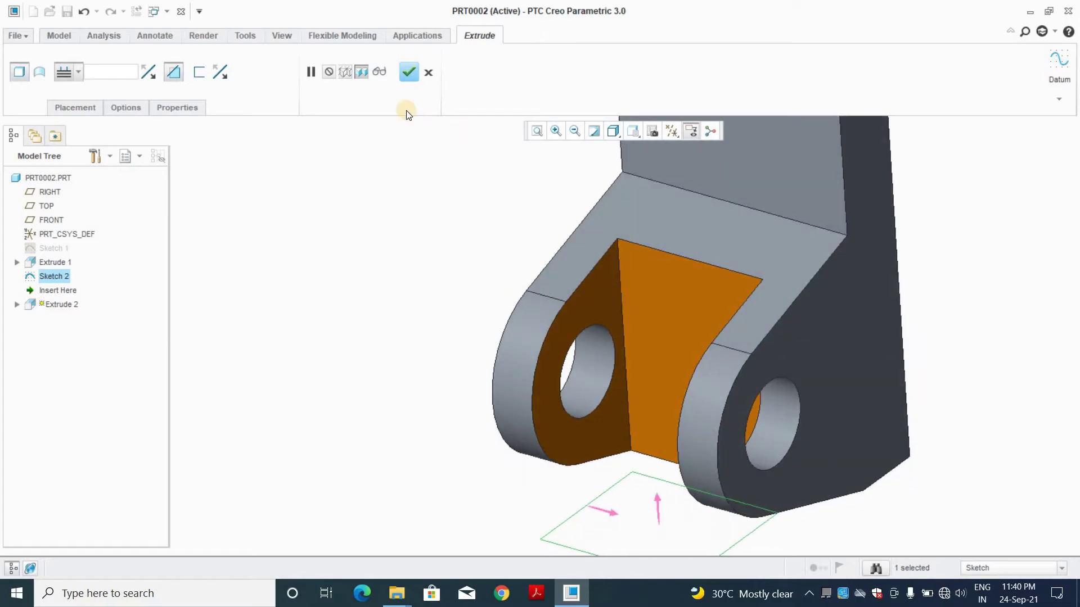
{"action": "left_click", "coordinate": [409, 72]}
- Turn the part to a front view and select the back plate's front face
{"action": "scroll", "coordinate": [545, 256], "scroll_direction": "down", "scroll_amount": 3}
{"action": "scroll", "coordinate": [548, 252], "scroll_direction": "down", "scroll_amount": 2}
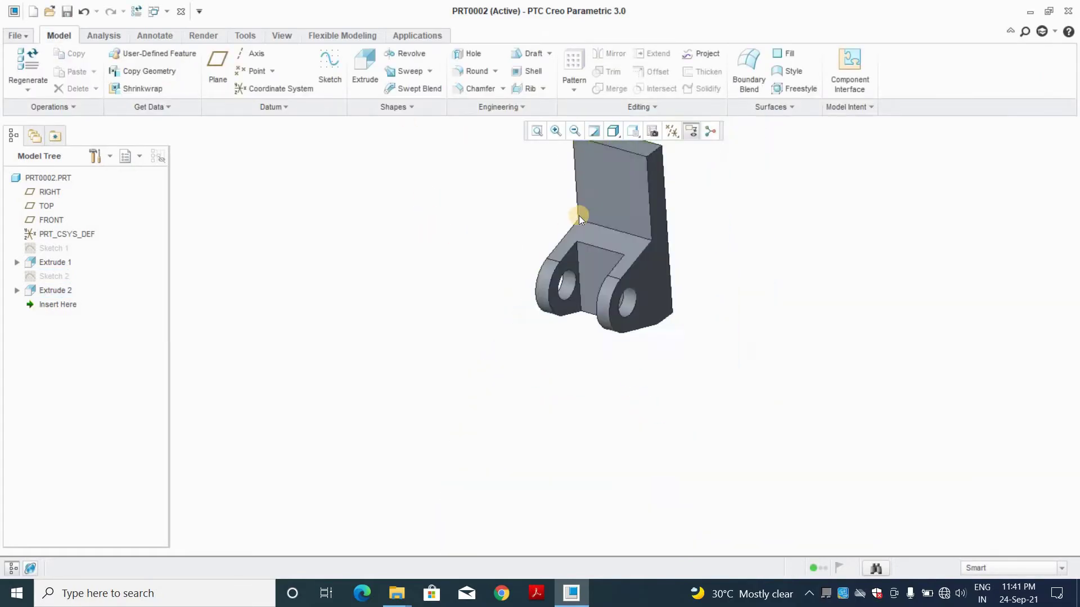
{"action": "mouse_move", "coordinate": [589, 225]}
{"action": "middle_mouse_down"}
{"action": "mouse_move", "coordinate": [540, 308]}
{"action": "mouse_move", "coordinate": [534, 282]}
{"action": "mouse_move", "coordinate": [595, 274]}
{"action": "middle_mouse_up"}
{"action": "left_click", "coordinate": [591, 273]}
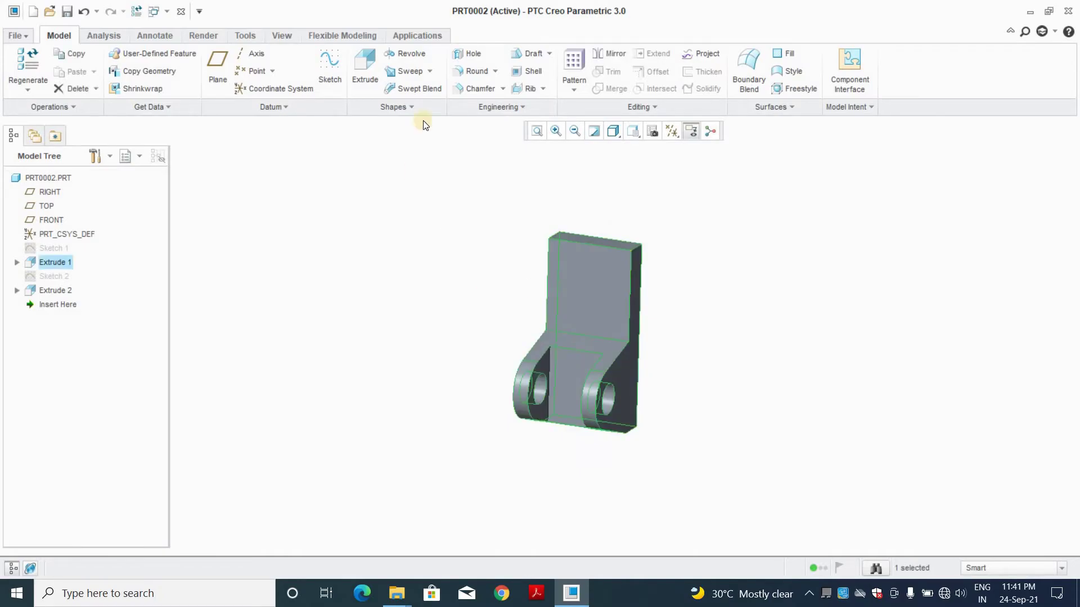
- Sketch a circle on the back plate with a 50 diameter
{"action": "left_click", "coordinate": [340, 65]}
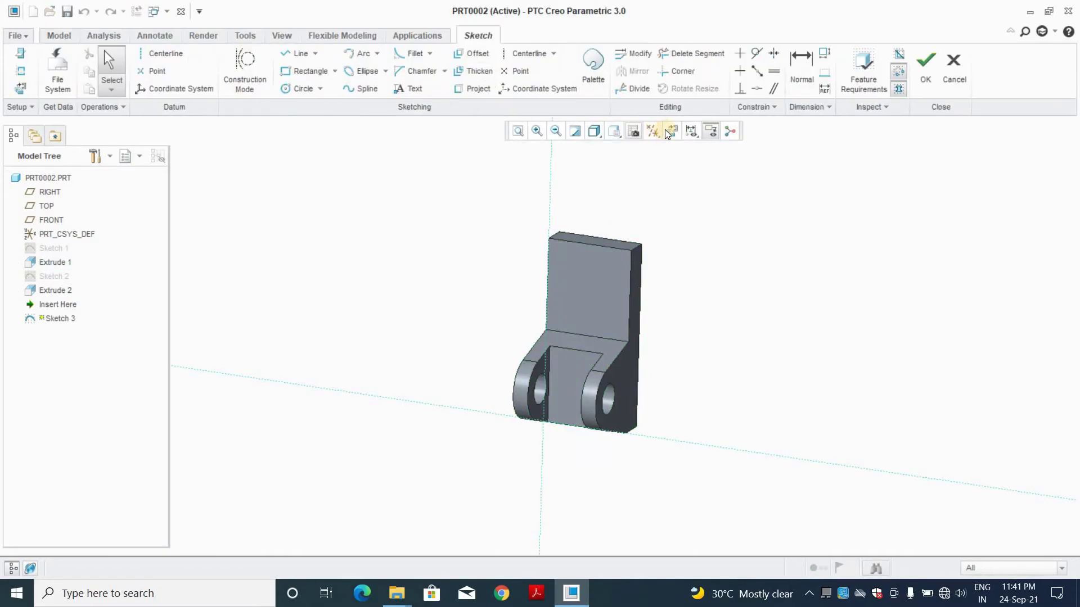
{"action": "left_click", "coordinate": [672, 131]}
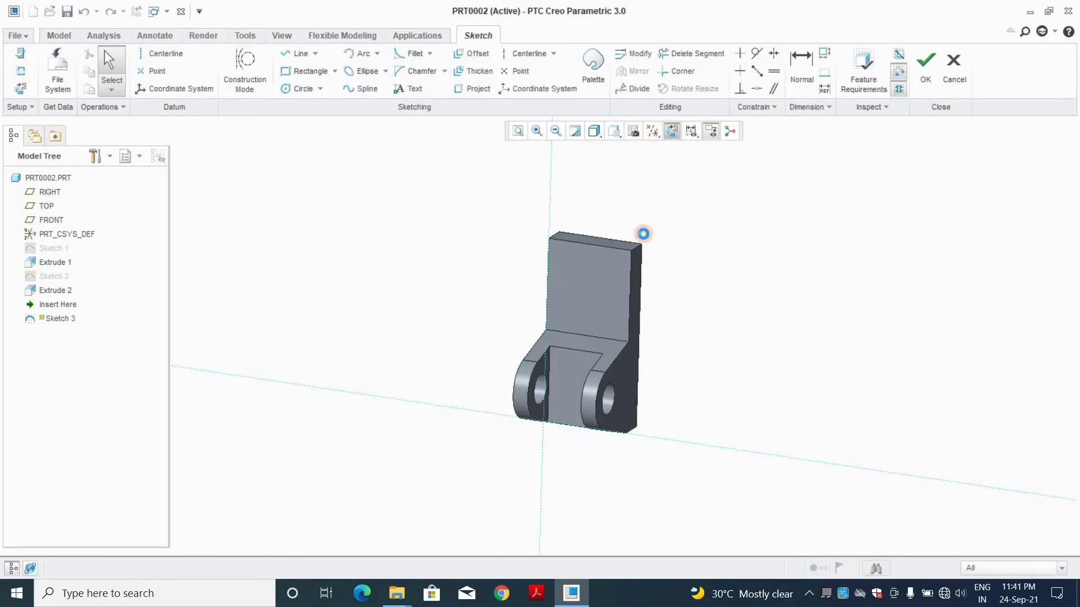
{"action": "left_click", "coordinate": [301, 89]}
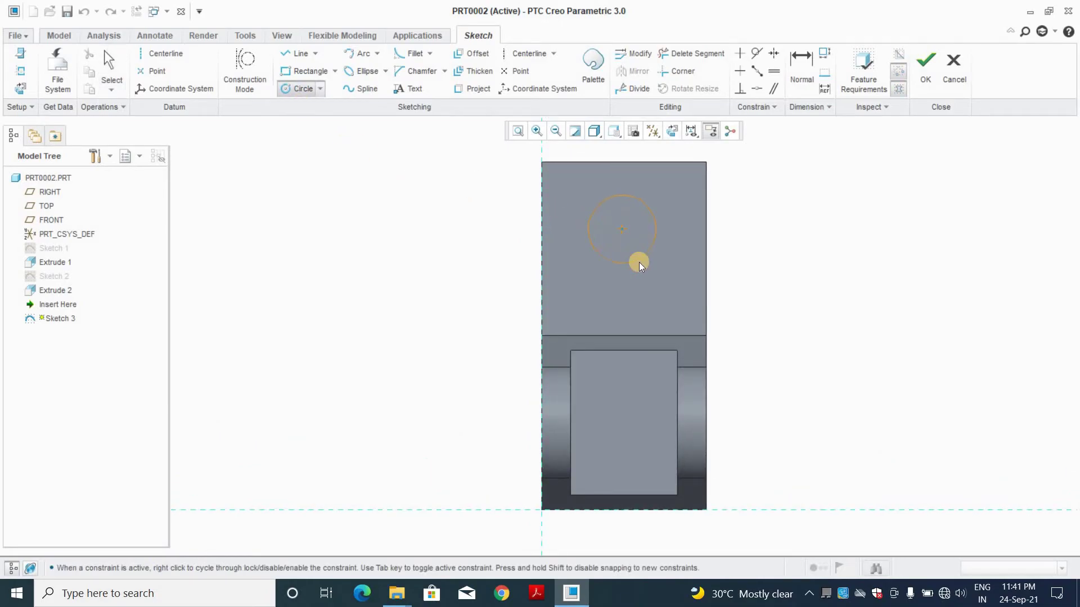
{"action": "left_click", "coordinate": [639, 262]}
{"action": "middle_click", "coordinate": [647, 207]}
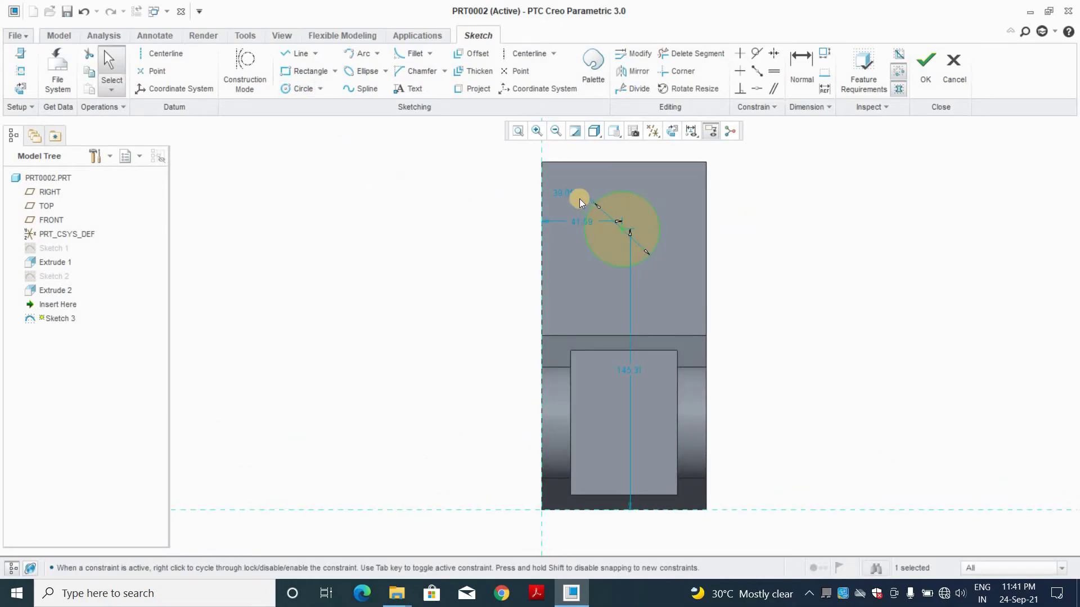
{"action": "double_click", "coordinate": [568, 193]}
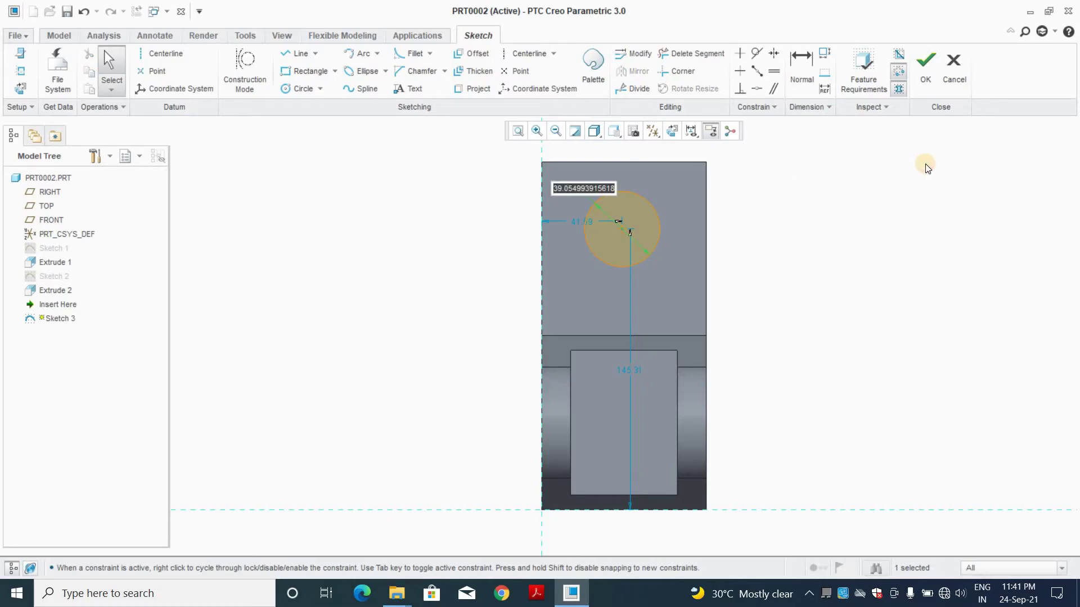
{"action": "type", "text": "50"}
{"action": "key", "text": "Return"}
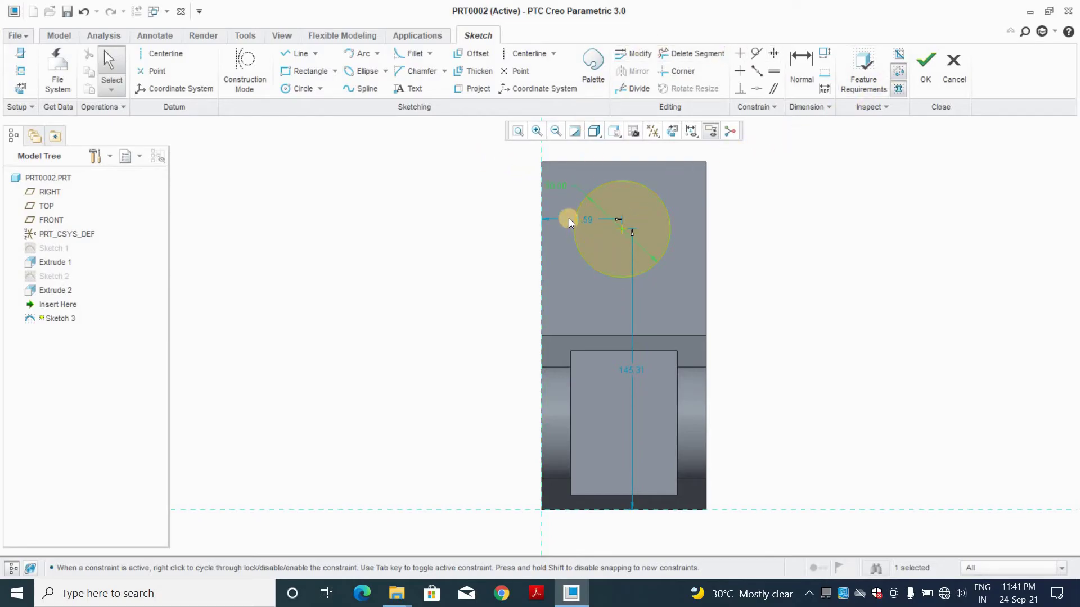
- Place the circle centre 42.50 (85/2) from the side and 42.00 from the top
{"action": "double_click", "coordinate": [581, 221]}
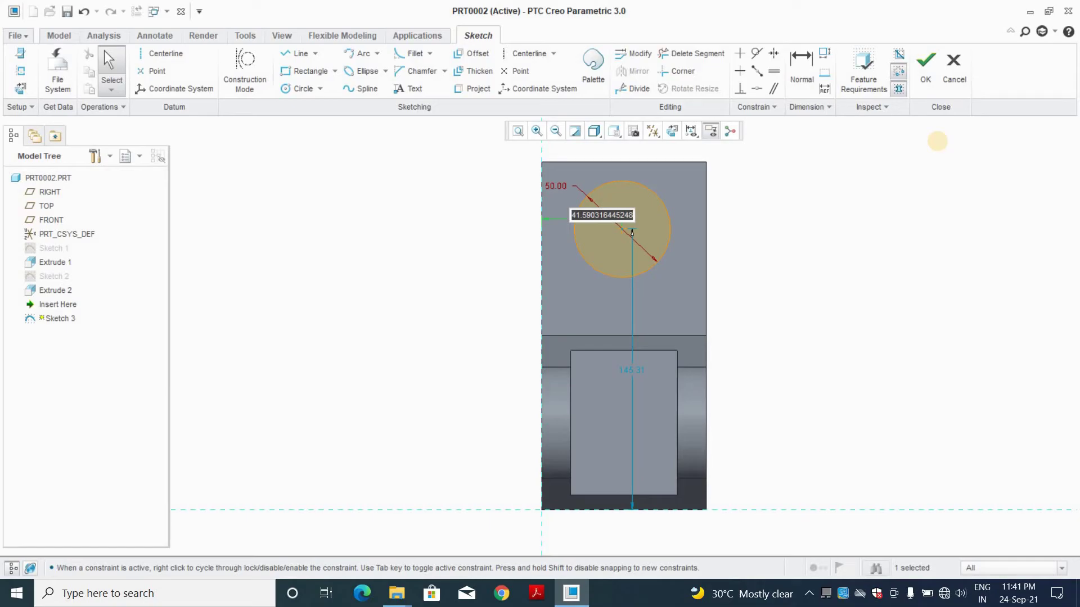
{"action": "type", "text": "85/2"}
{"action": "key", "text": "Return"}
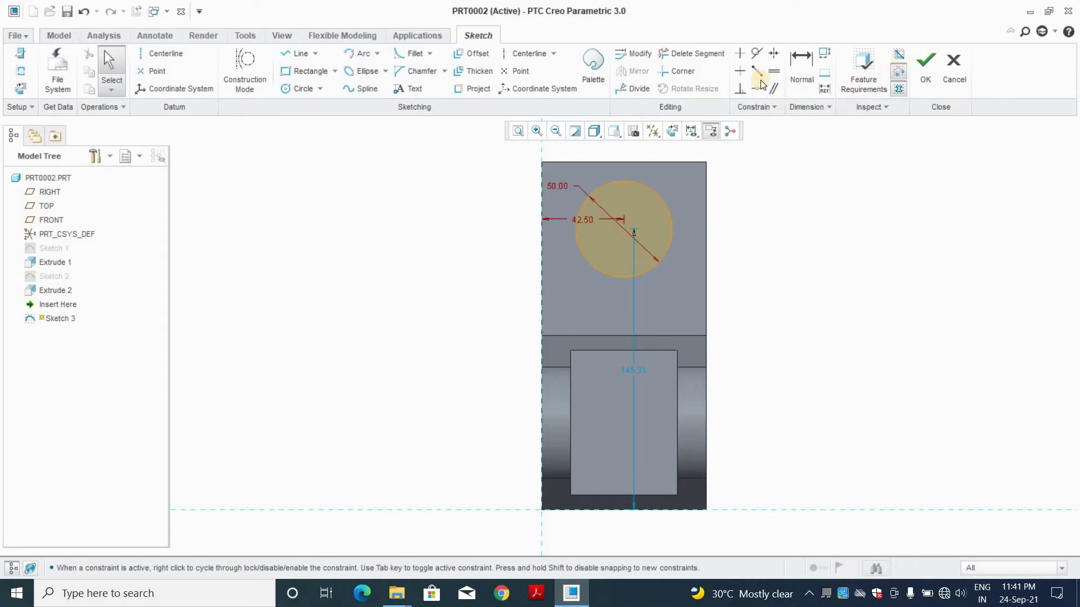
{"action": "left_click", "coordinate": [791, 63]}
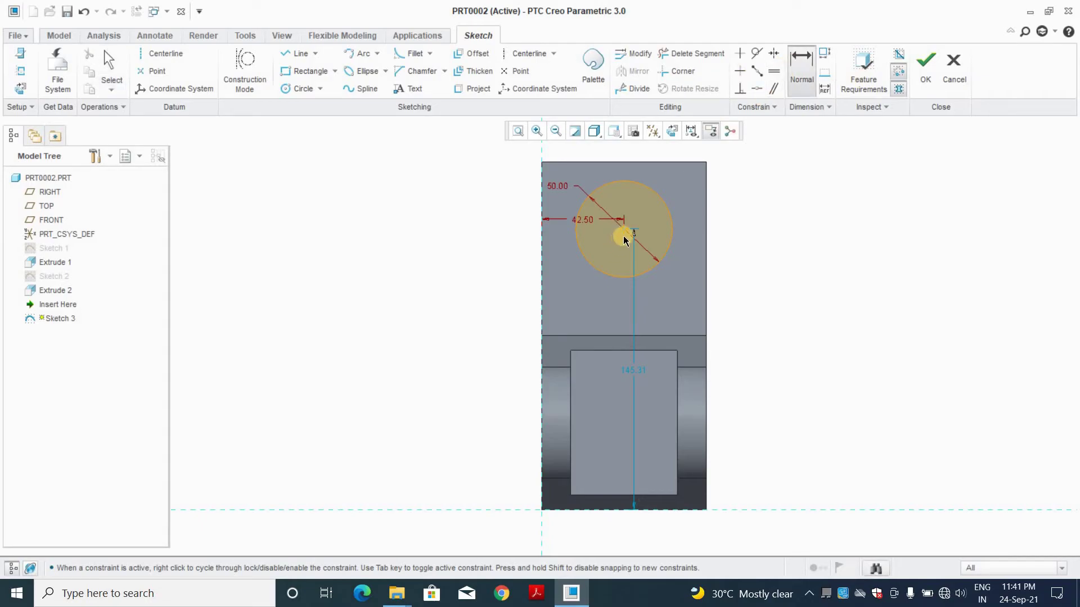
{"action": "left_click", "coordinate": [589, 218]}
{"action": "left_click", "coordinate": [596, 163]}
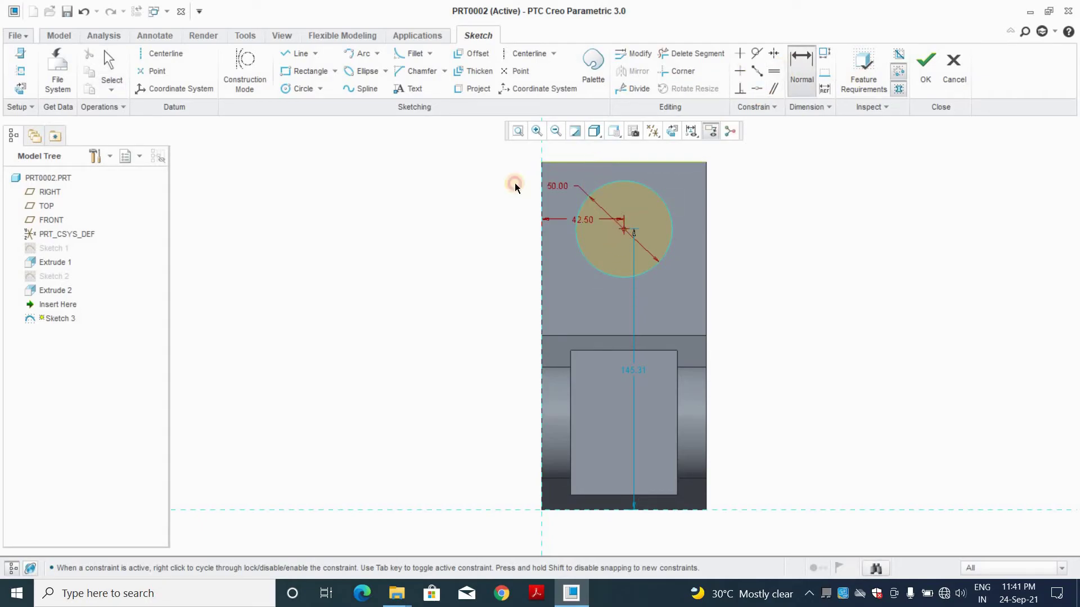
{"action": "middle_click", "coordinate": [511, 184]}
{"action": "type", "text": "42"}
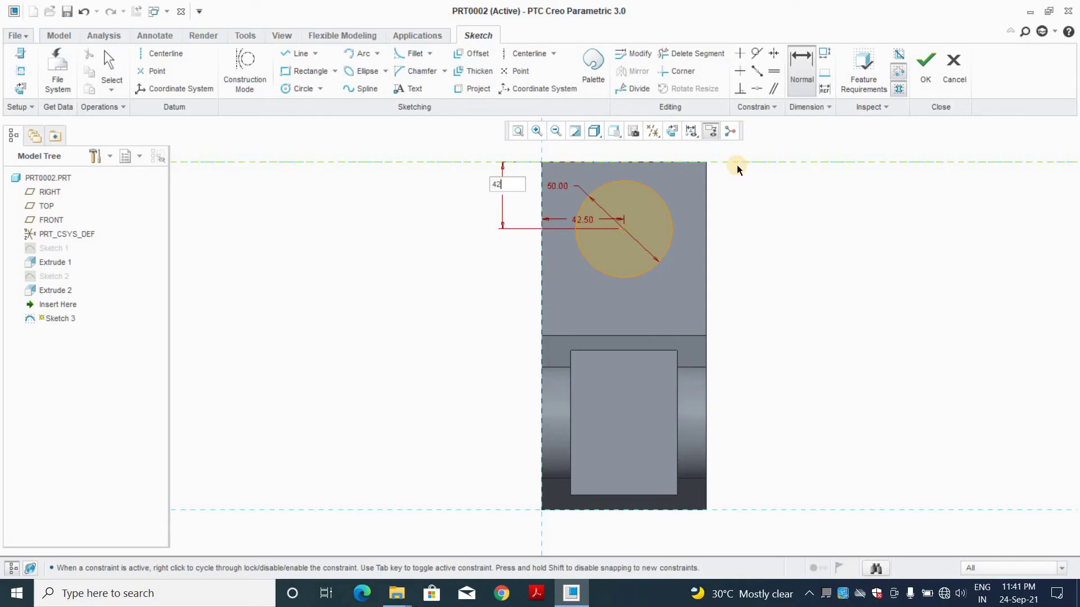
{"action": "key", "text": "Return"}
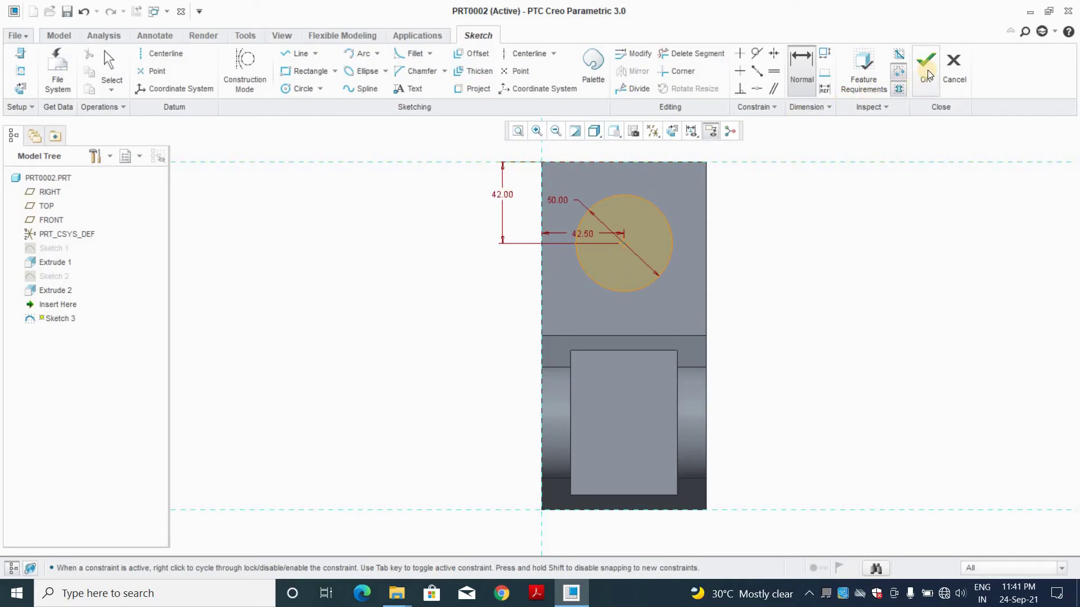
{"action": "left_click", "coordinate": [926, 71]}
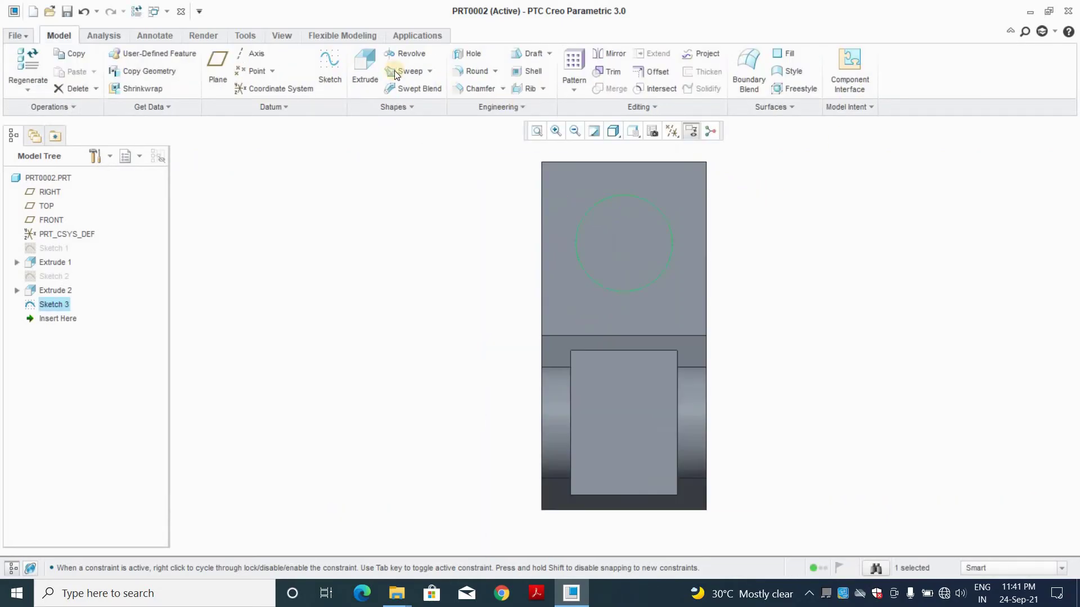
{"action": "left_click", "coordinate": [365, 67]}
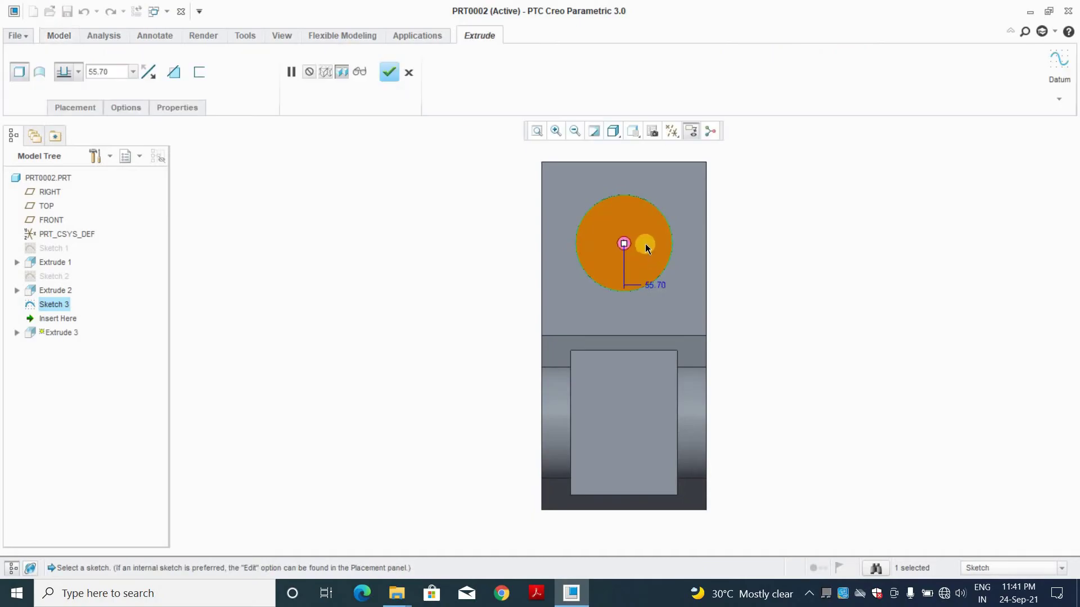
- Extrude the circle as a 10-deep material cut into the back plate
{"action": "middle_click_drag", "start_coordinate": [646, 245], "coordinate": [542, 220]}
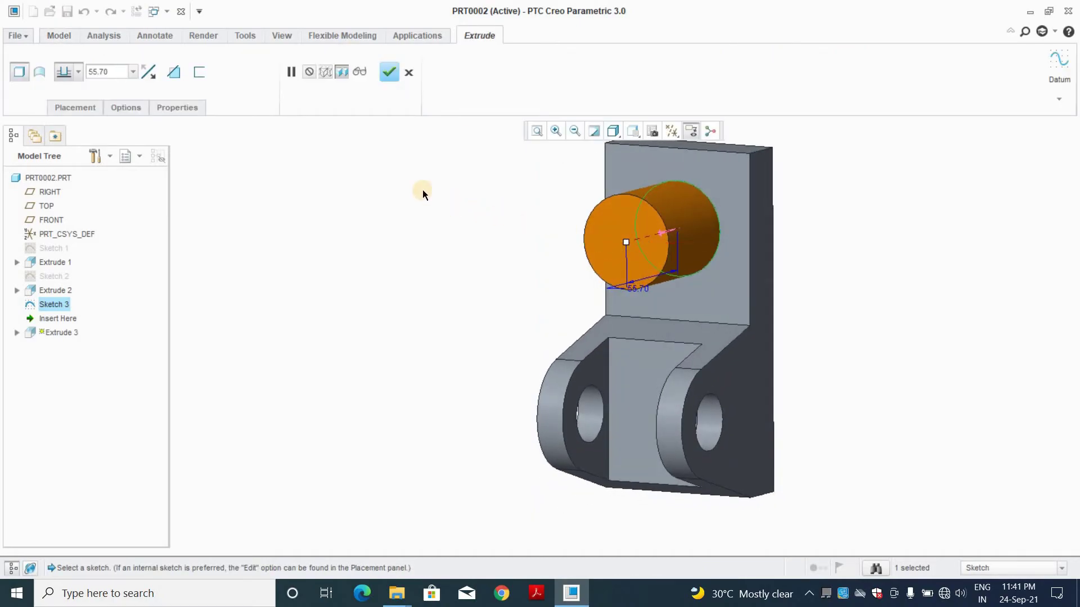
{"action": "left_click", "coordinate": [148, 70]}
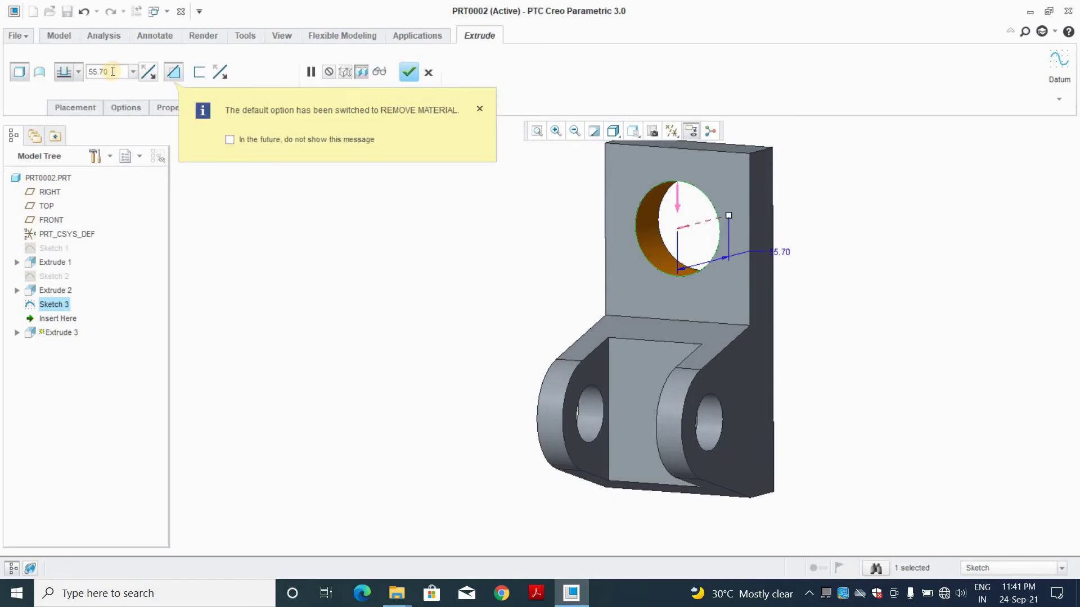
{"action": "type", "text": "10"}
{"action": "key", "text": "Return"}
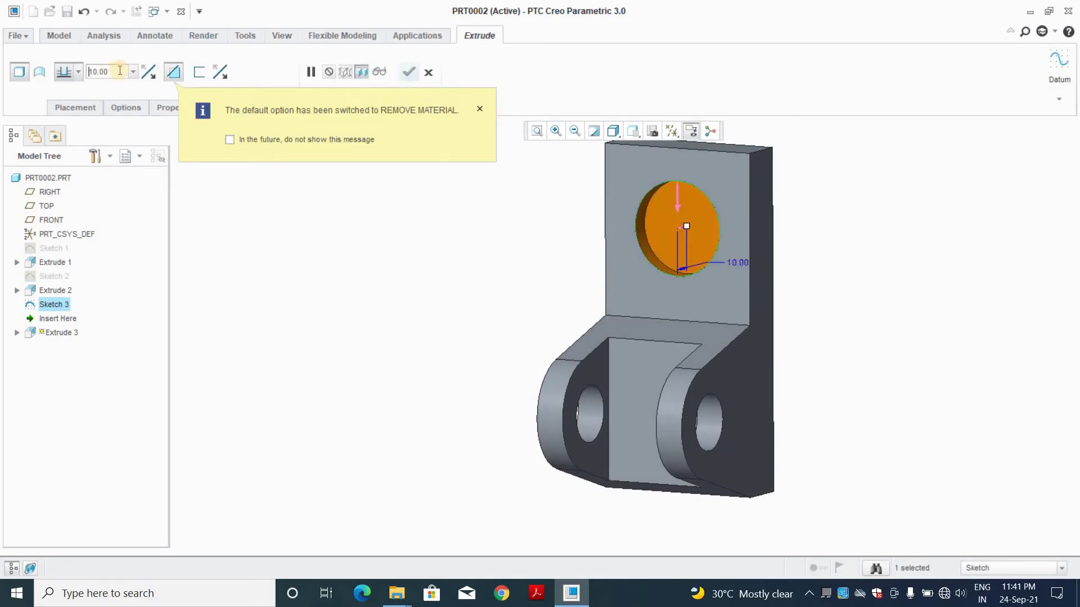
{"action": "left_click", "coordinate": [406, 72]}
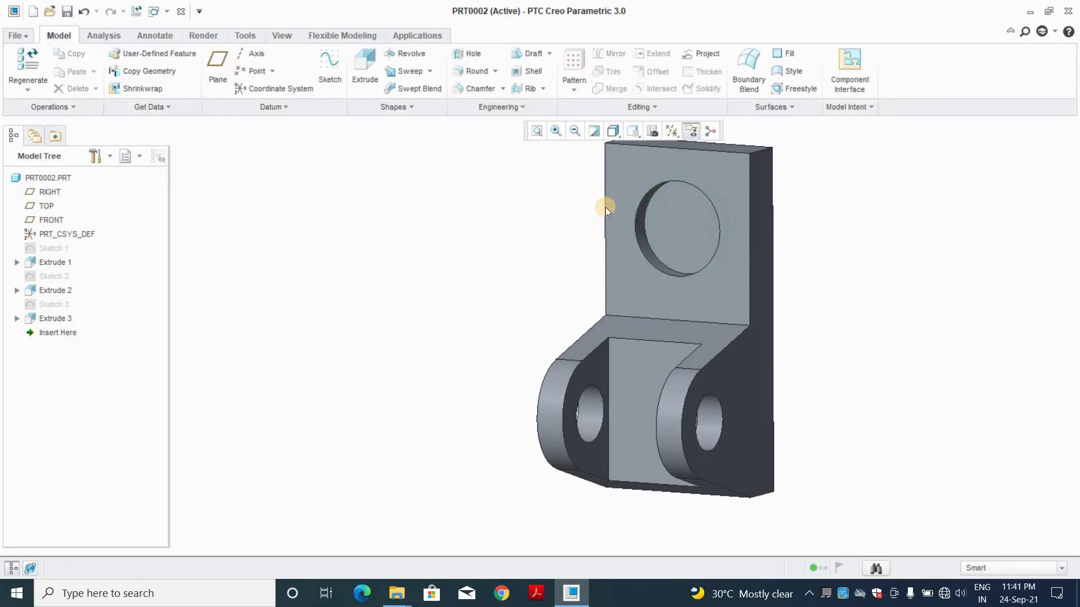
- Start a sketch on the back plate face and draw a rectangle at its edge
{"action": "scroll", "coordinate": [619, 205], "scroll_direction": "up", "scroll_amount": 3}
{"action": "middle_click_drag", "start_coordinate": [707, 207], "coordinate": [707, 178]}
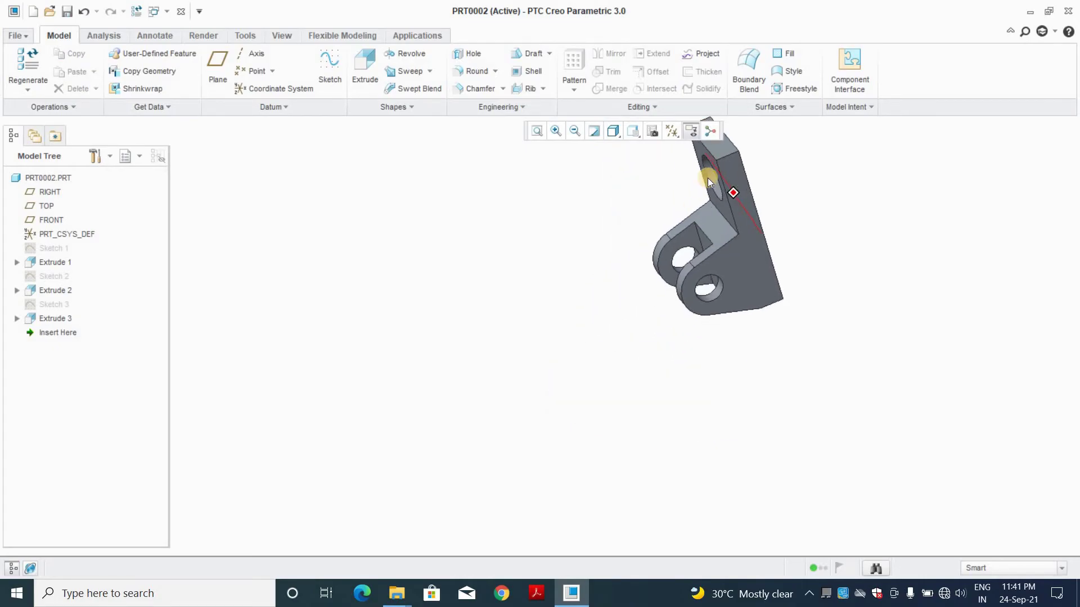
{"action": "scroll", "coordinate": [723, 150], "scroll_direction": "down", "scroll_amount": 2}
{"action": "scroll", "coordinate": [737, 137], "scroll_direction": "down", "scroll_amount": 2}
{"action": "left_click", "coordinate": [737, 139]}
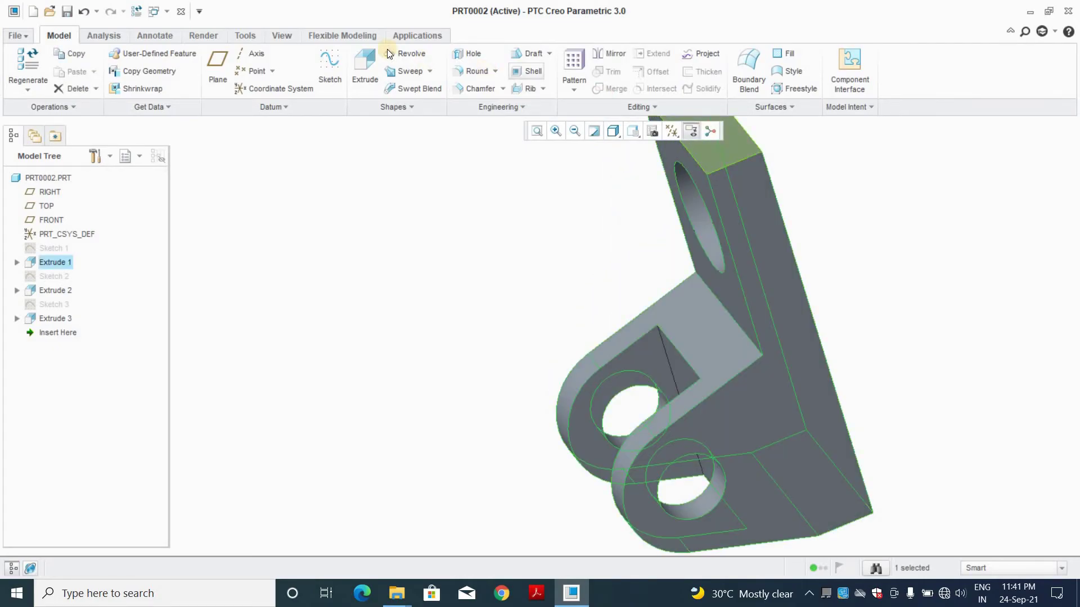
{"action": "left_click", "coordinate": [331, 65]}
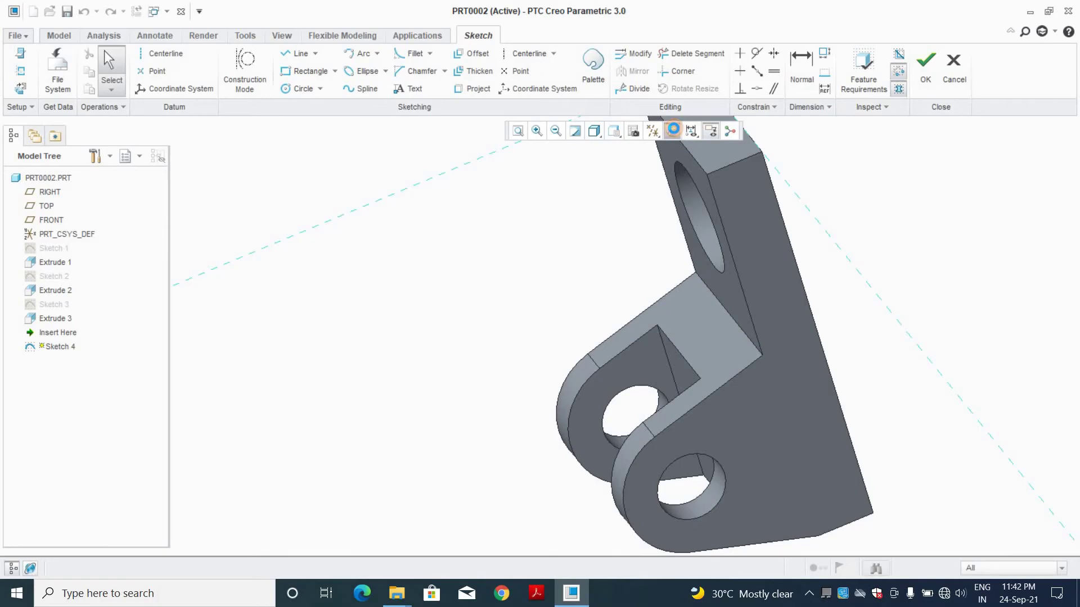
{"action": "left_click", "coordinate": [306, 71]}
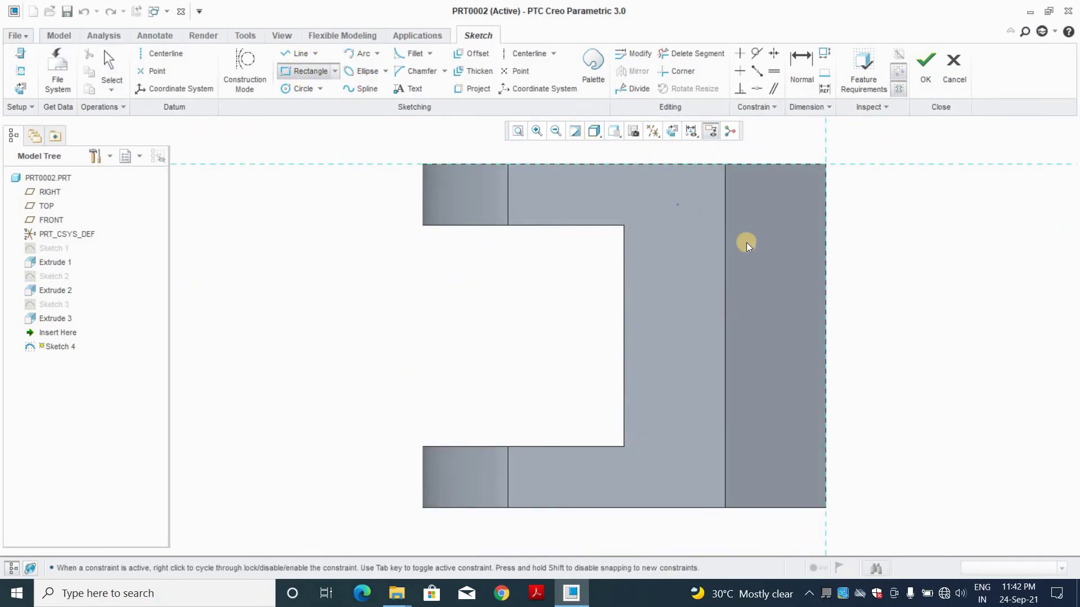
{"action": "left_click", "coordinate": [832, 275]}
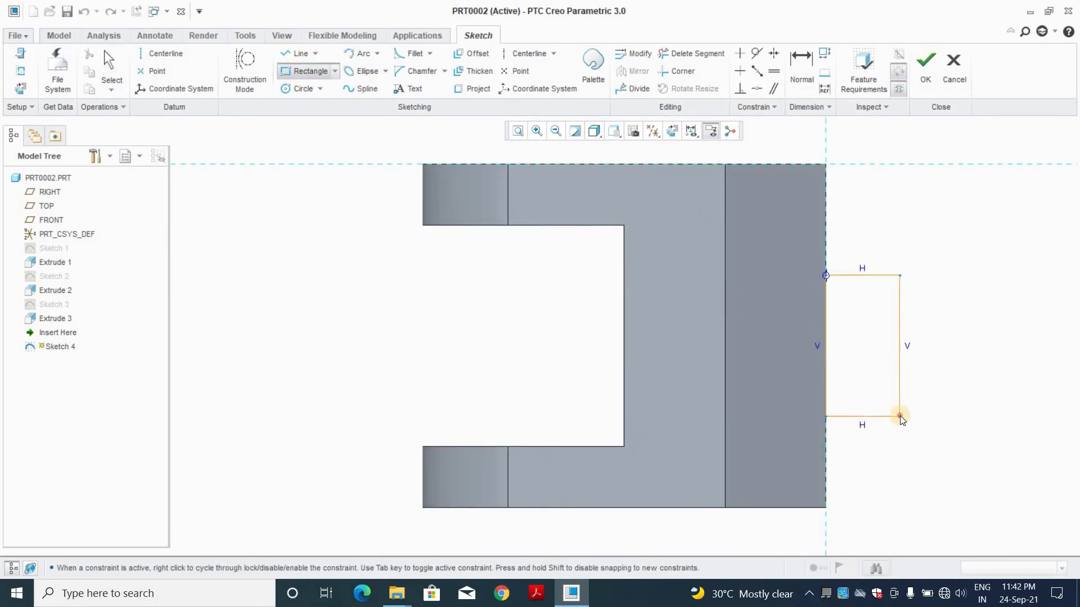
{"action": "left_click", "coordinate": [900, 417]}
{"action": "middle_click", "coordinate": [935, 304]}
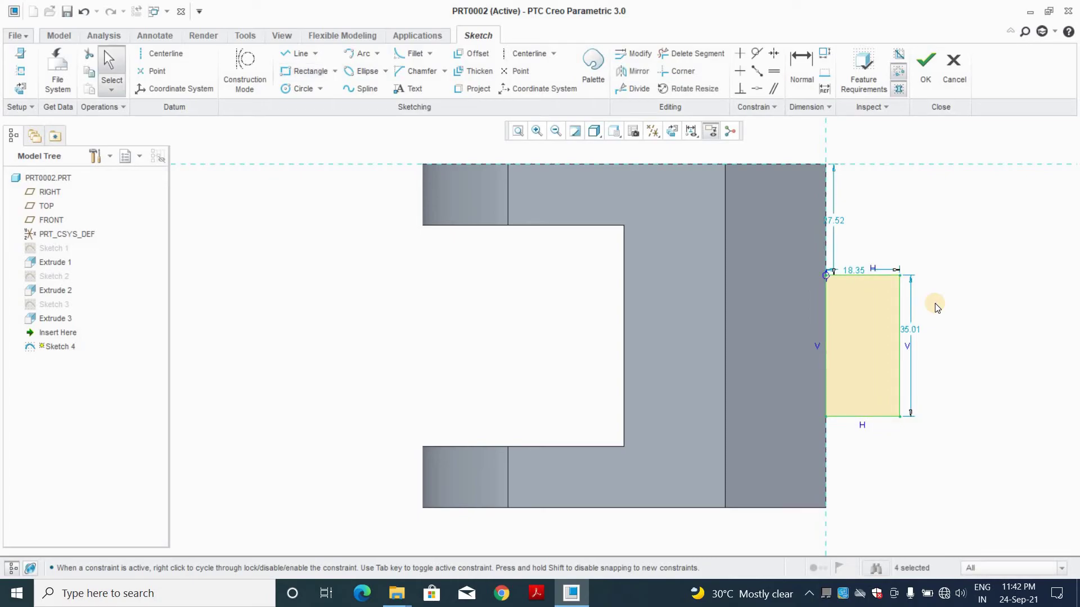
- Size the rectangle 45 tall and 10 wide, 20 below the top, and finish it
{"action": "left_click", "coordinate": [914, 329]}
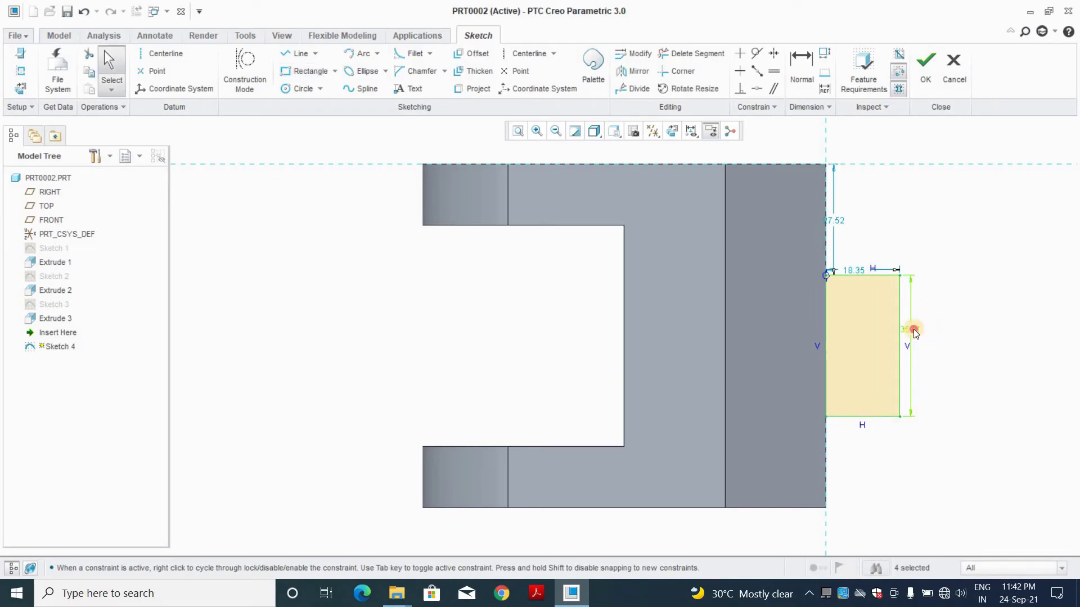
{"action": "double_click", "coordinate": [912, 328]}
{"action": "type", "text": "45"}
{"action": "key", "text": "Return"}
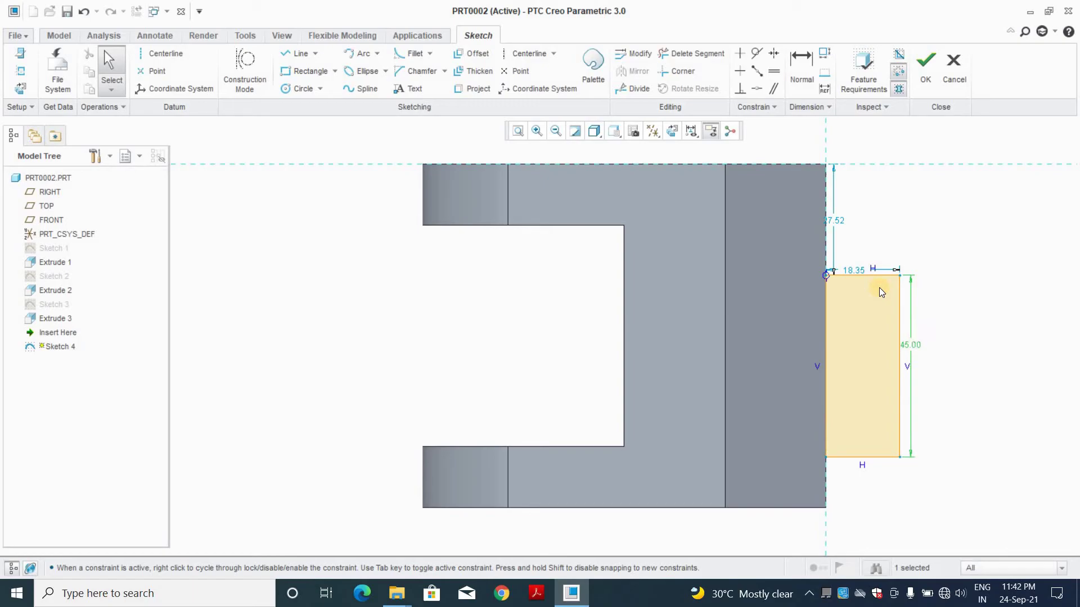
{"action": "double_click", "coordinate": [837, 218]}
{"action": "type", "text": "10"}
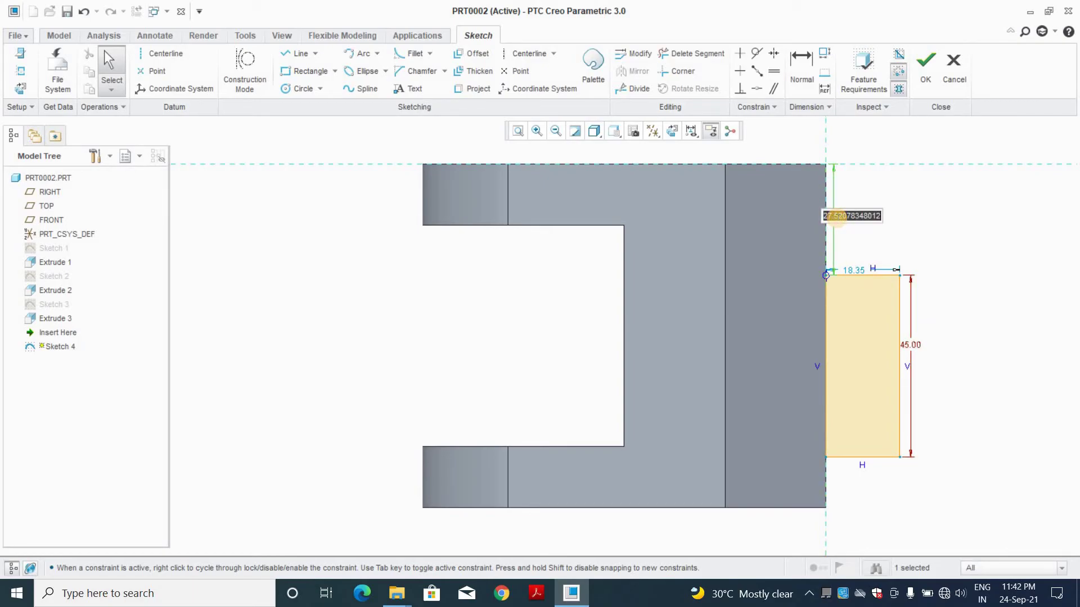
{"action": "key", "text": "Return"}
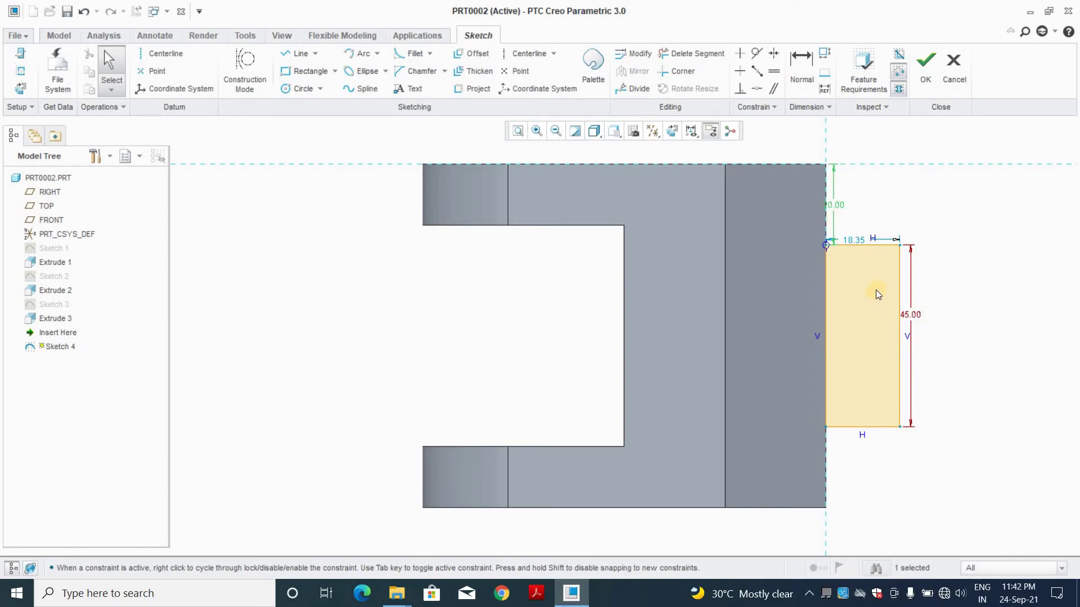
{"action": "double_click", "coordinate": [855, 238]}
{"action": "type", "text": "10"}
{"action": "key", "text": "Return"}
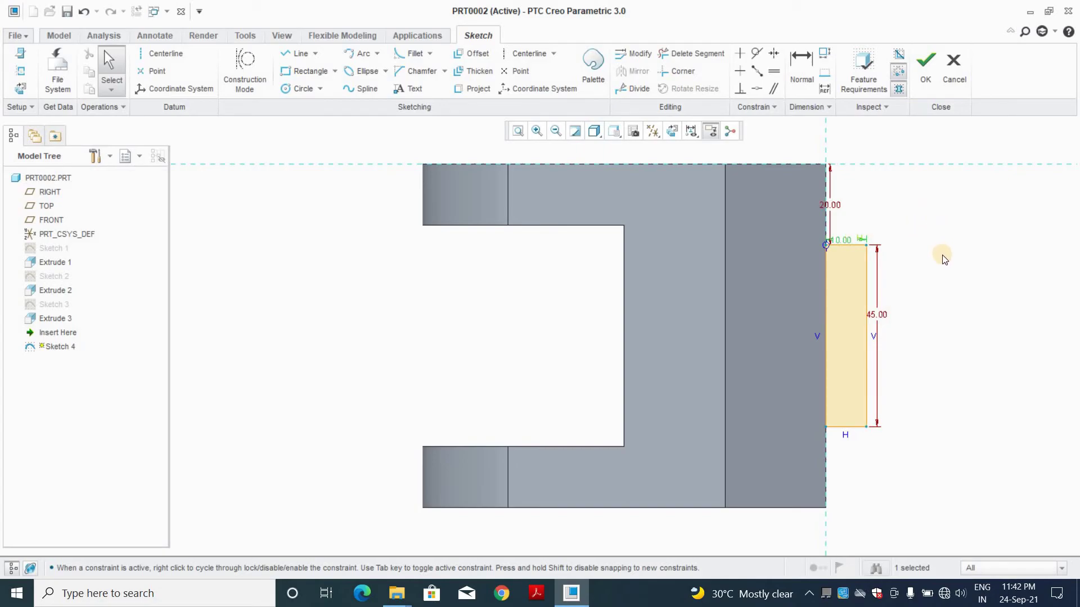
{"action": "left_click", "coordinate": [932, 76]}
{"action": "middle_click_drag", "start_coordinate": [762, 276], "coordinate": [735, 251]}
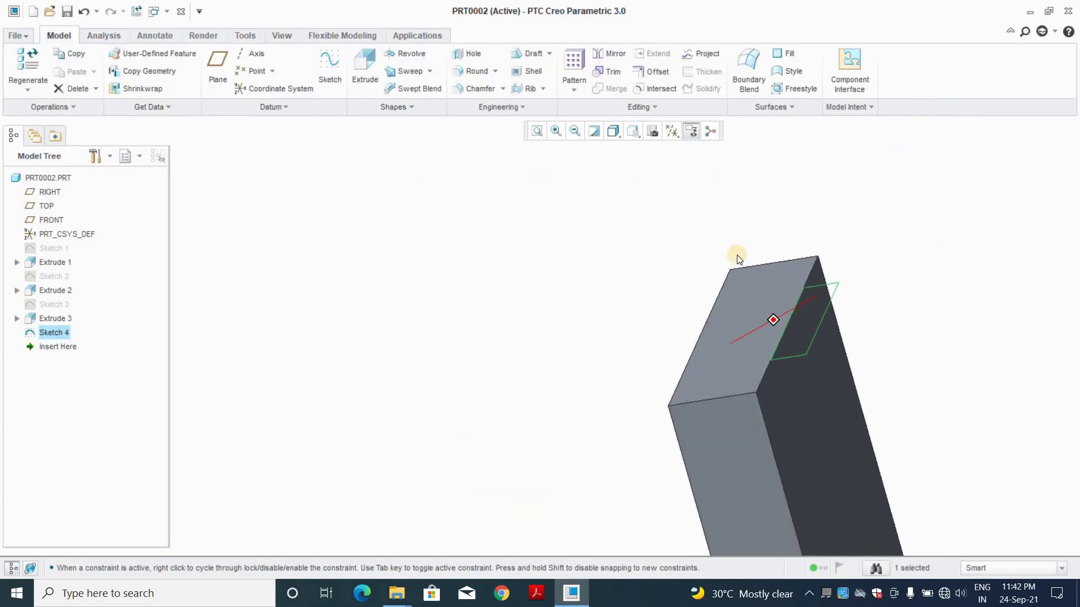
- Extrude Sketch 4's rectangle 180 deep into the part along the back plate's edge
{"action": "left_click", "coordinate": [360, 65]}
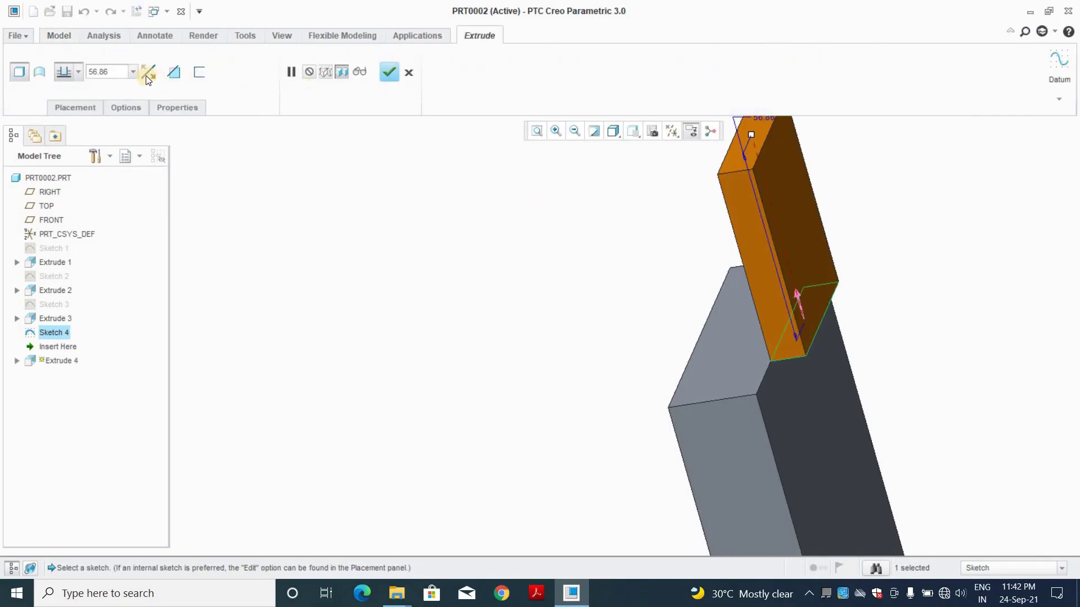
{"action": "left_click", "coordinate": [148, 74]}
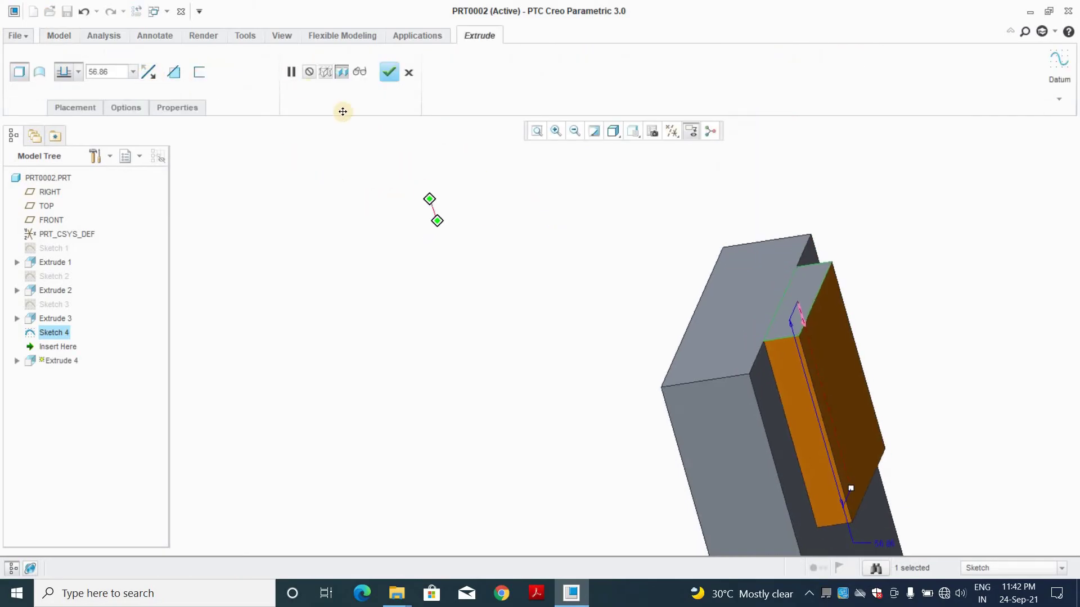
{"action": "mouse_move", "coordinate": [437, 226]}
{"action": "middle_mouse_down"}
{"action": "mouse_move", "coordinate": [463, 224]}
{"action": "mouse_move", "coordinate": [488, 274]}
{"action": "mouse_move", "coordinate": [488, 228]}
{"action": "middle_mouse_up"}
{"action": "scroll", "coordinate": [488, 269], "scroll_direction": "down", "scroll_amount": 2}
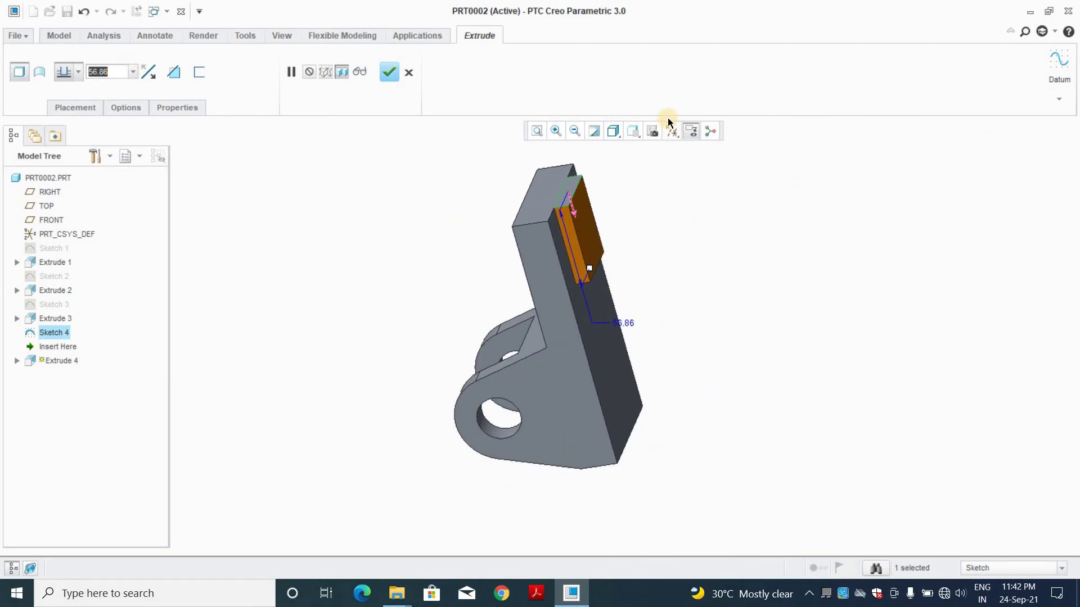
{"action": "type", "text": "180"}
{"action": "key", "text": "Return"}
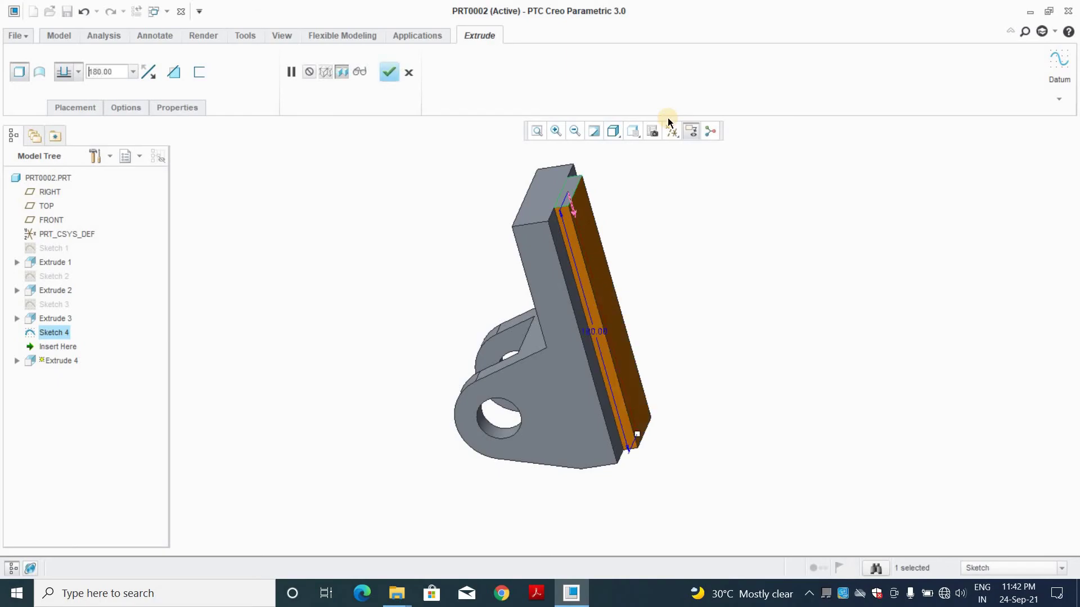
{"action": "left_click", "coordinate": [387, 72]}
{"action": "mouse_move", "coordinate": [492, 196]}
{"action": "middle_mouse_down"}
{"action": "mouse_move", "coordinate": [540, 197]}
{"action": "mouse_move", "coordinate": [586, 178]}
{"action": "middle_mouse_up"}
- On the face around the large hole, draw a concentric circle of diameter 20
{"action": "left_click", "coordinate": [443, 232]}
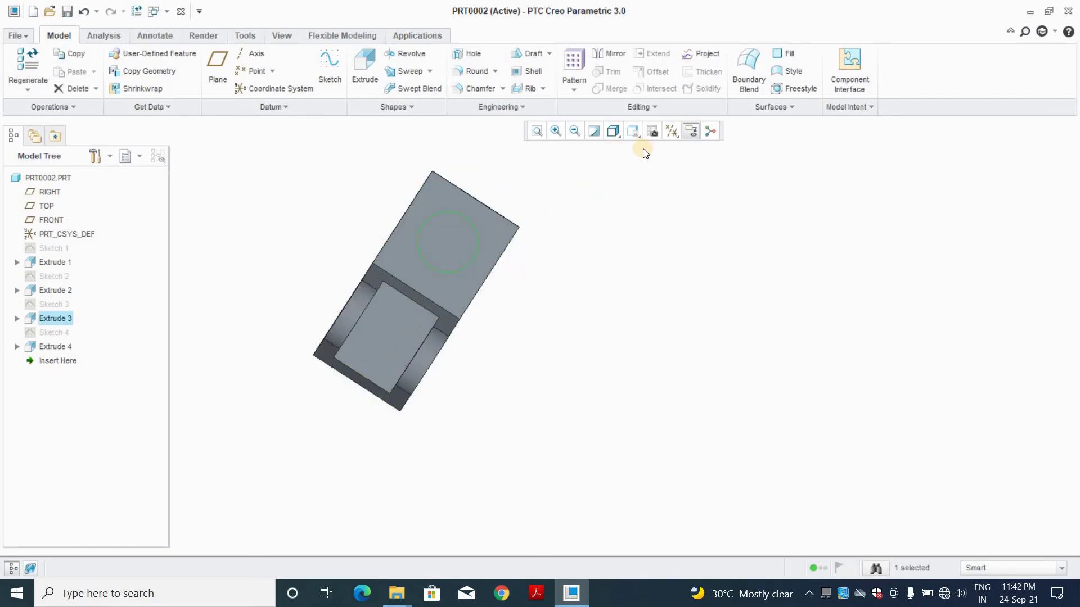
{"action": "left_click", "coordinate": [330, 72]}
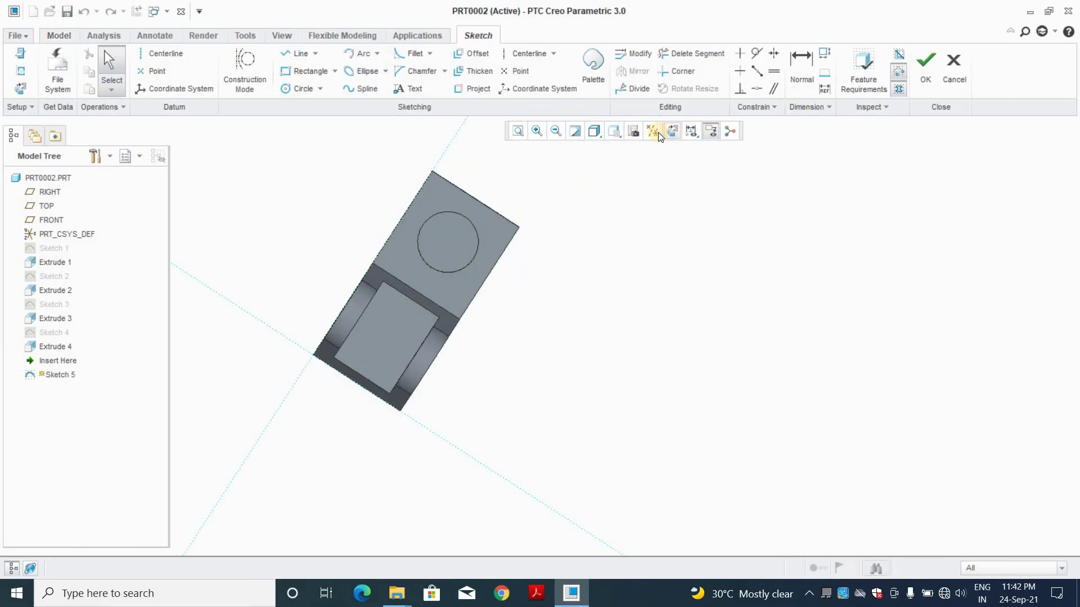
{"action": "left_click", "coordinate": [290, 89]}
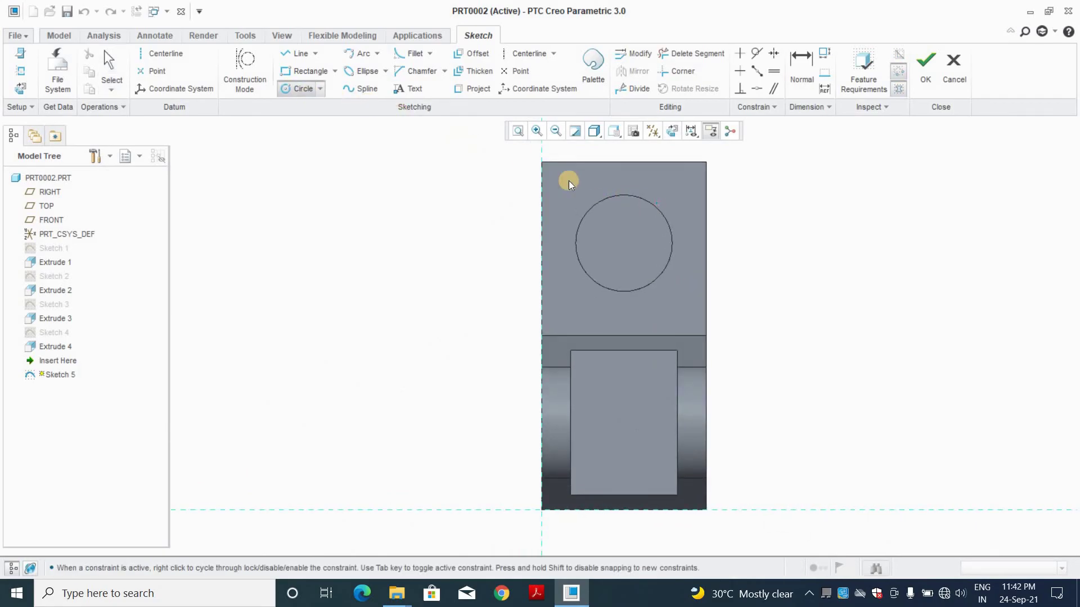
{"action": "left_click", "coordinate": [320, 88]}
{"action": "left_click", "coordinate": [323, 119]}
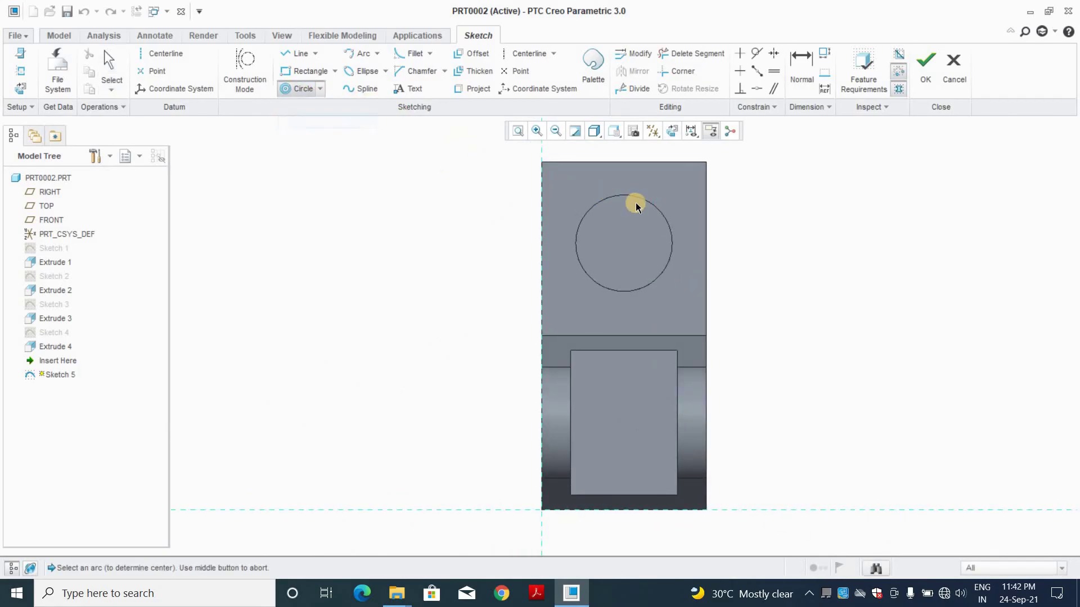
{"action": "left_click", "coordinate": [631, 202]}
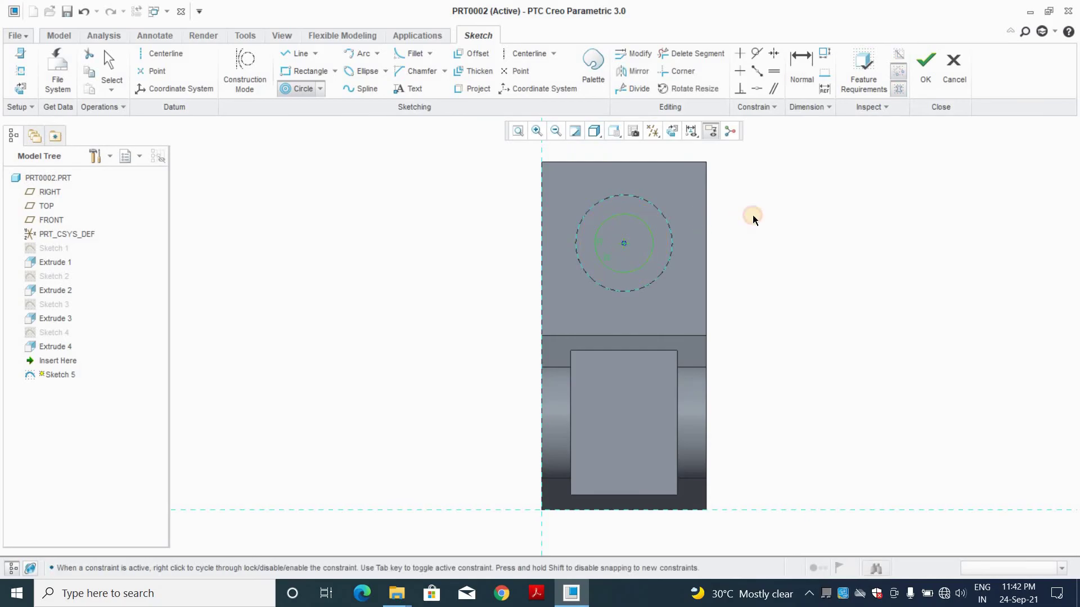
{"action": "left_click", "coordinate": [613, 220]}
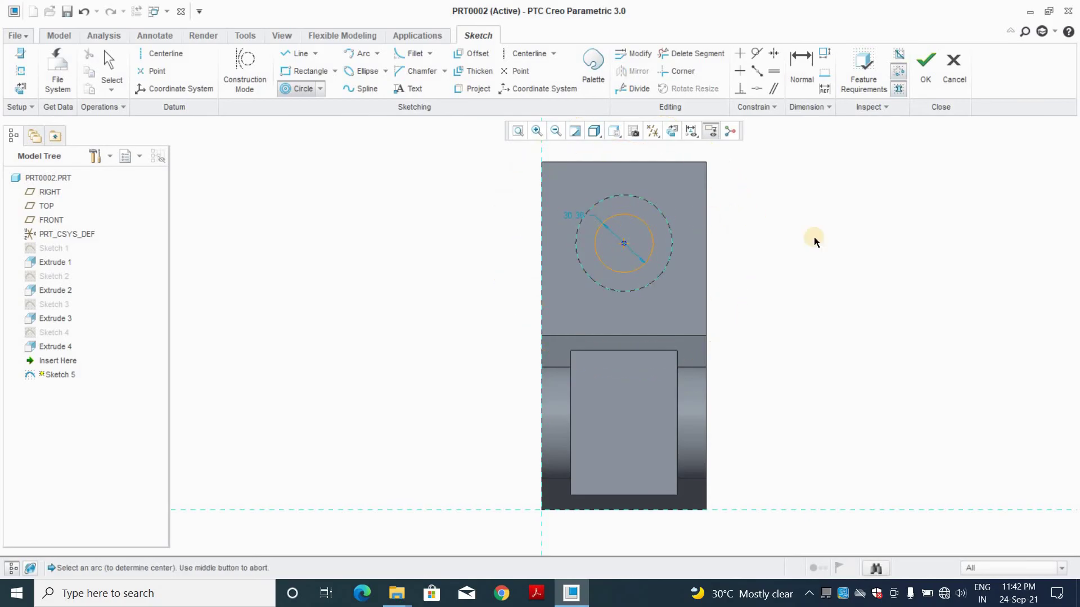
{"action": "middle_click", "coordinate": [575, 219]}
{"action": "double_click", "coordinate": [575, 216]}
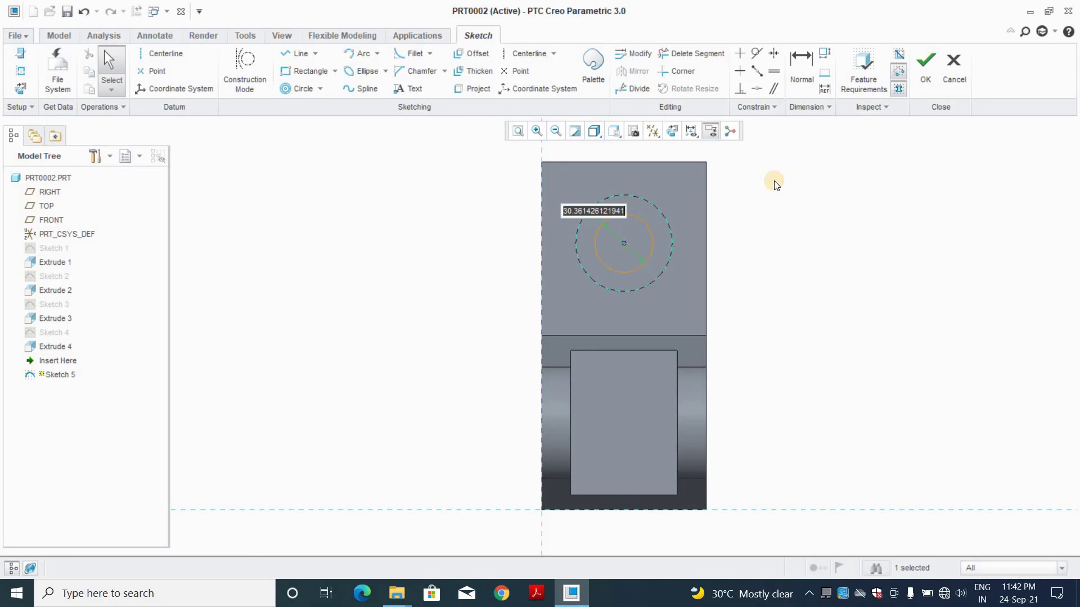
{"action": "type", "text": "20"}
{"action": "key", "text": "Return"}
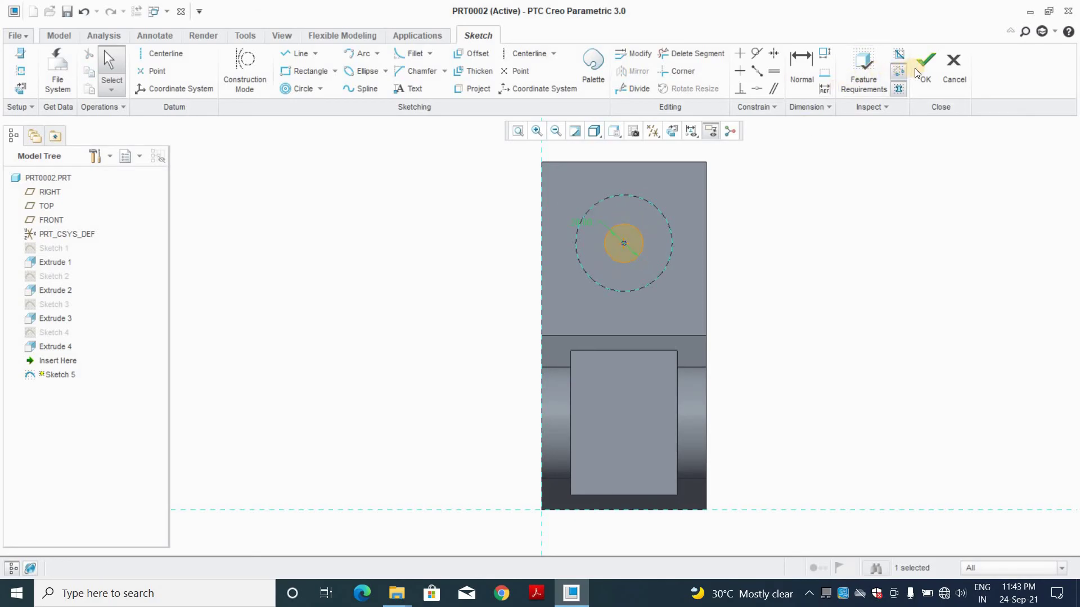
{"action": "left_click", "coordinate": [915, 69]}
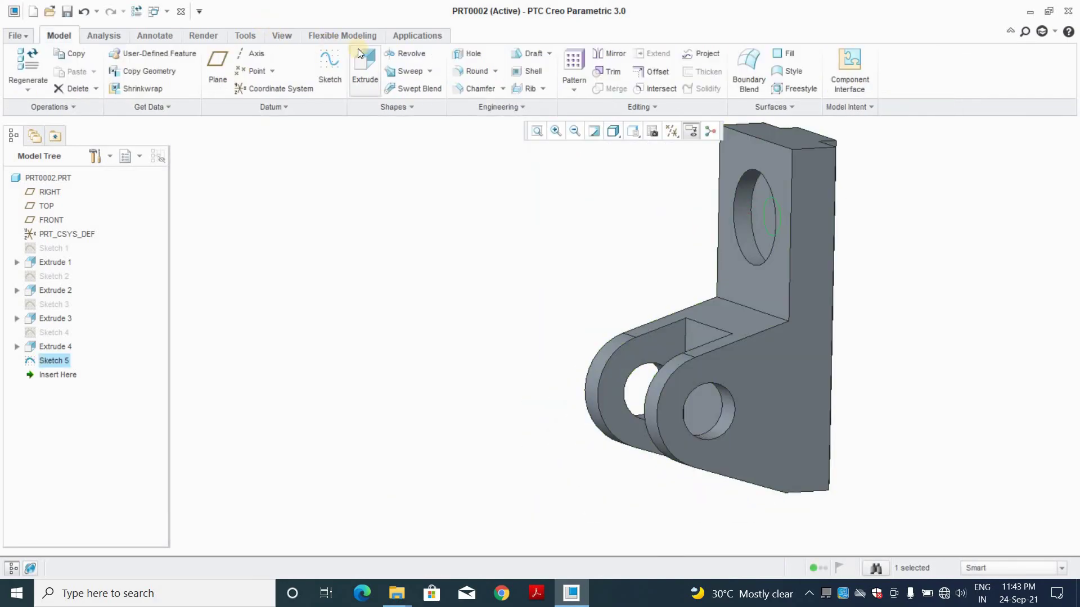
- Extrude Sketch 5's 20-diameter circle into the part as a material cut
{"action": "left_click", "coordinate": [365, 66]}
{"action": "left_click", "coordinate": [155, 70]}
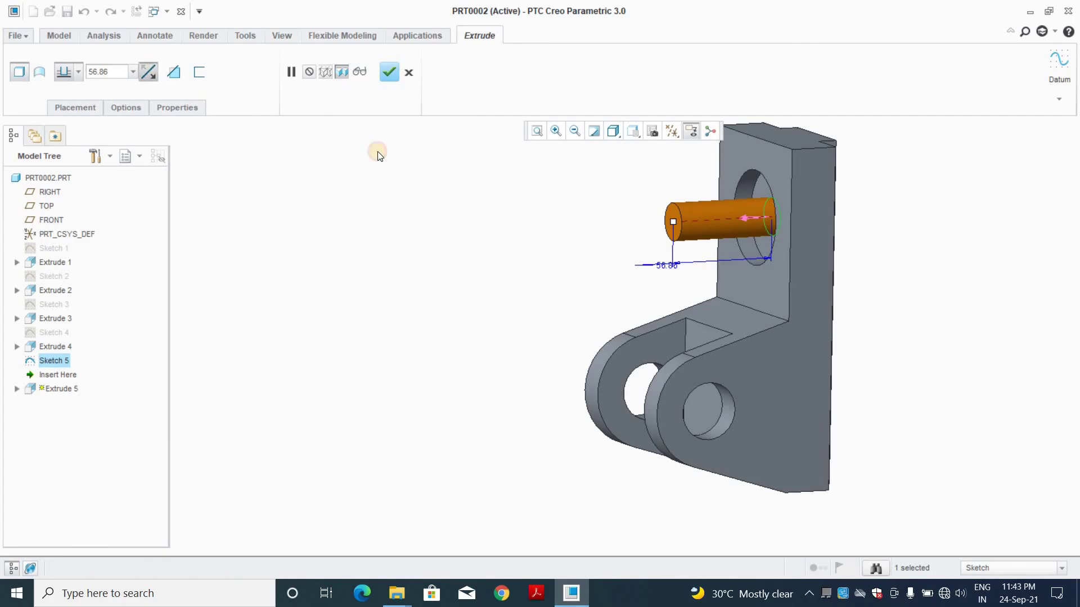
{"action": "middle_click_drag", "start_coordinate": [600, 197], "coordinate": [552, 200]}
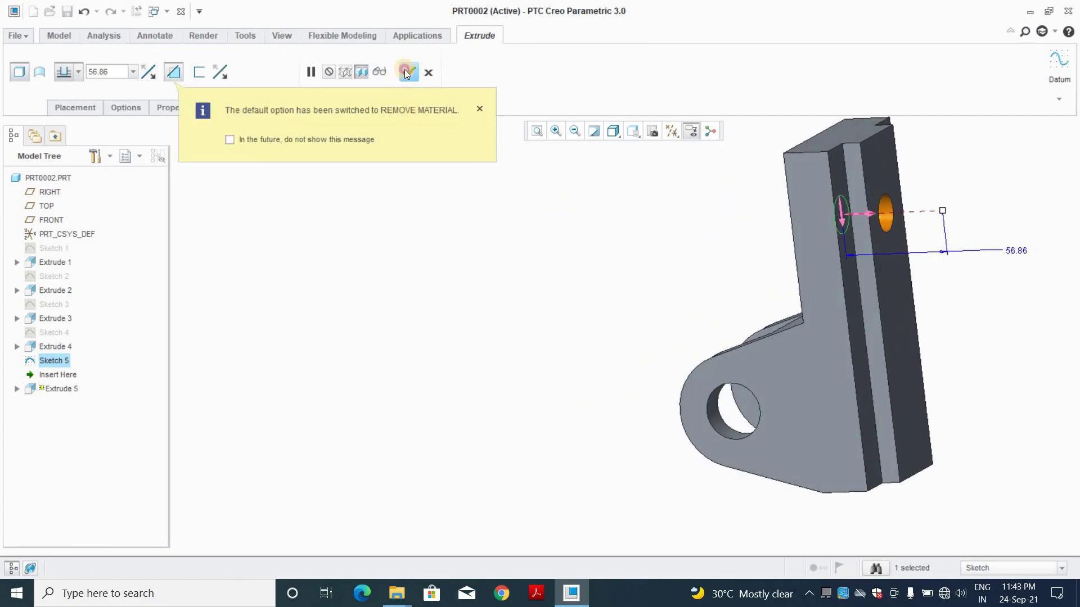
{"action": "left_click", "coordinate": [406, 73]}
{"action": "mouse_move", "coordinate": [595, 231]}
{"action": "middle_mouse_down"}
{"action": "mouse_move", "coordinate": [728, 237]}
{"action": "mouse_move", "coordinate": [751, 253]}
{"action": "mouse_move", "coordinate": [656, 205]}
{"action": "mouse_move", "coordinate": [671, 223]}
{"action": "mouse_move", "coordinate": [610, 234]}
{"action": "mouse_move", "coordinate": [630, 229]}
{"action": "mouse_move", "coordinate": [624, 148]}
{"action": "middle_mouse_up"}
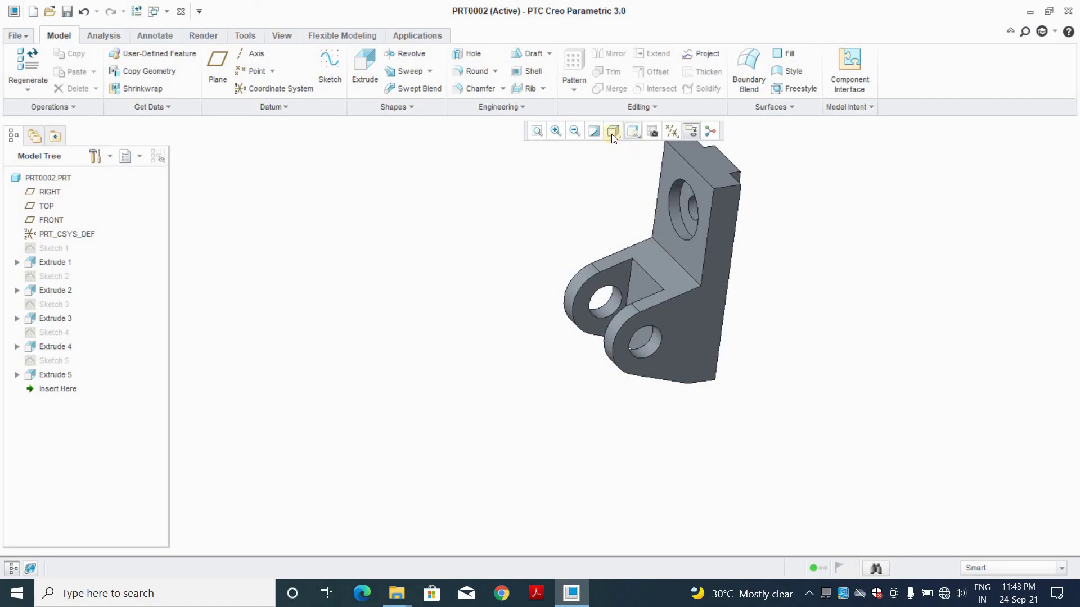
- Return the bracket to Standard Orientation from the Saved Orientations list
{"action": "left_click", "coordinate": [612, 134]}
{"action": "left_click", "coordinate": [633, 132]}
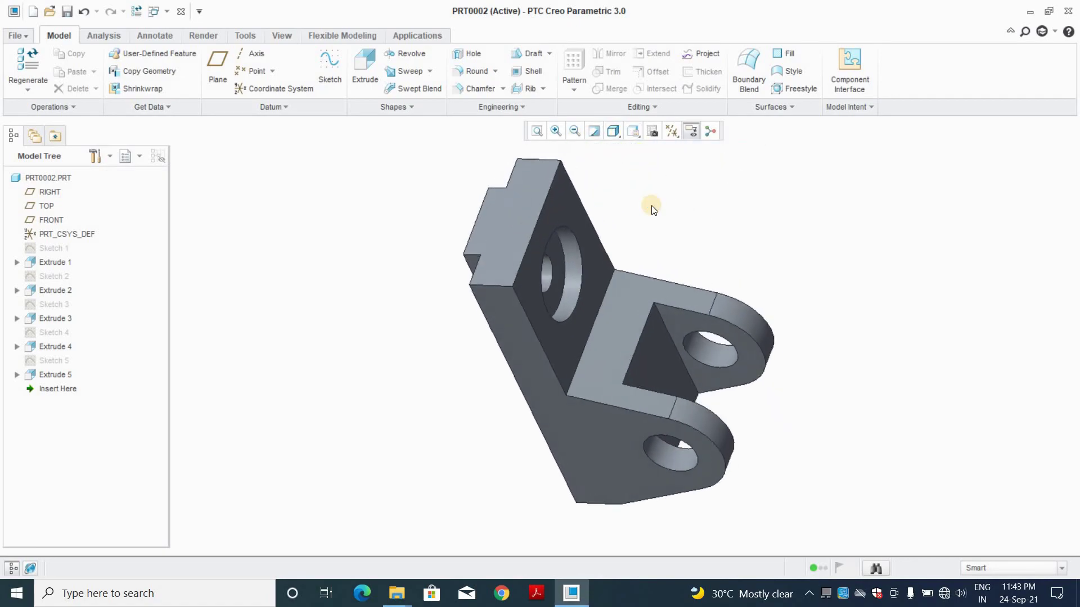